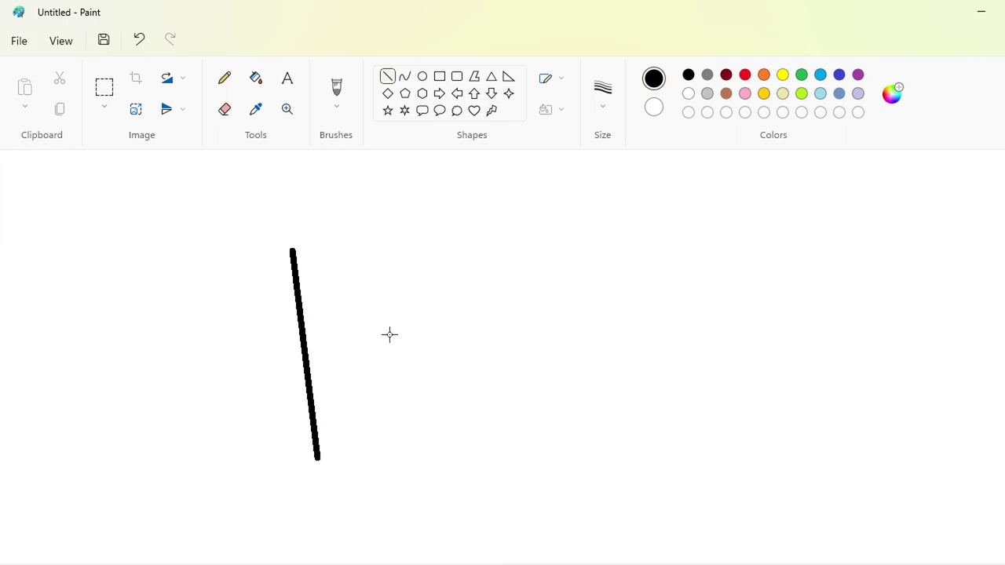
- Draw black lines blocking out a letter H: slanted top edge, baseline, inner and right leg edges, and a crossbar extending past the left leg
{"action": "left_click_drag", "start_coordinate": [292, 251], "coordinate": [568, 212]}
{"action": "left_click_drag", "start_coordinate": [318, 461], "coordinate": [593, 460]}
{"action": "left_click_drag", "start_coordinate": [382, 213], "coordinate": [394, 460]}
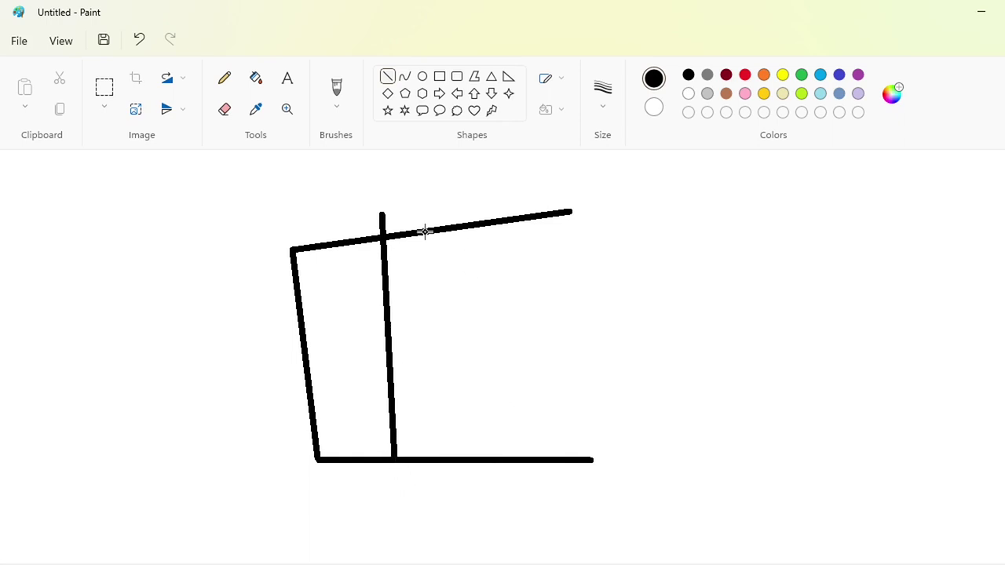
{"action": "left_click_drag", "start_coordinate": [420, 233], "coordinate": [419, 460]}
{"action": "left_click_drag", "start_coordinate": [518, 222], "coordinate": [486, 460]}
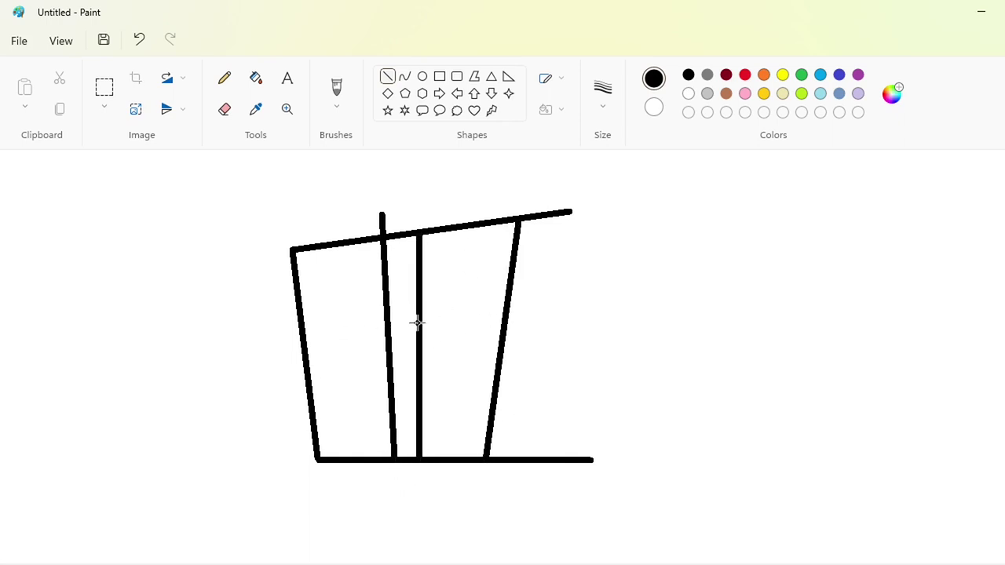
{"action": "mouse_move", "coordinate": [418, 322]}
{"action": "left_mouse_down"}
{"action": "mouse_move", "coordinate": [270, 330]}
{"action": "mouse_move", "coordinate": [281, 330]}
{"action": "mouse_move", "coordinate": [292, 392]}
{"action": "mouse_move", "coordinate": [418, 379]}
{"action": "left_mouse_up"}
- Cut gaps with short white lines where the H's black construction lines cross, separating the surplus segments from the outline
{"action": "left_click", "coordinate": [688, 94]}
{"action": "left_click", "coordinate": [407, 249]}
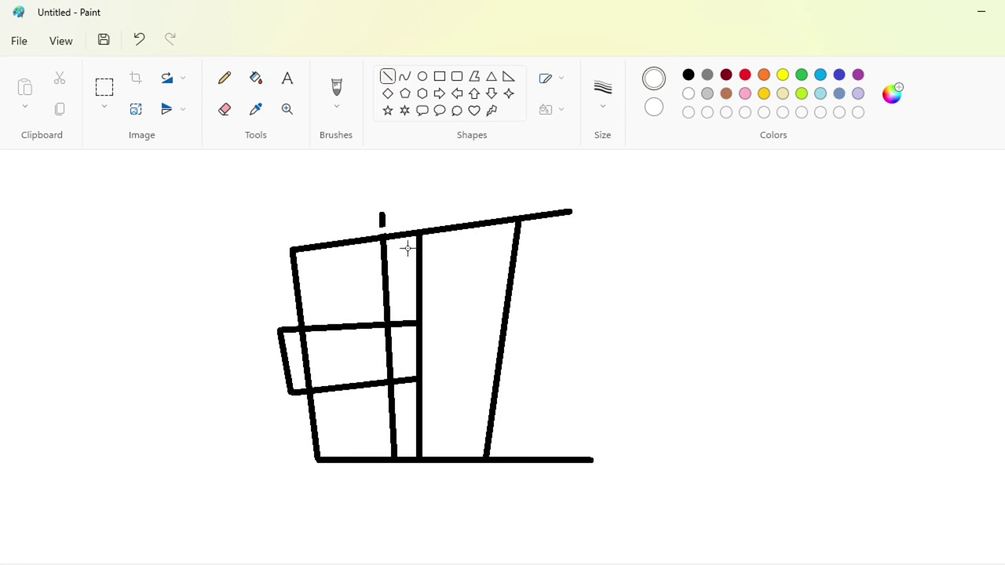
{"action": "left_click_drag", "start_coordinate": [513, 233], "coordinate": [515, 197]}
{"action": "left_click", "coordinate": [599, 255]}
{"action": "left_click_drag", "start_coordinate": [488, 429], "coordinate": [479, 485]}
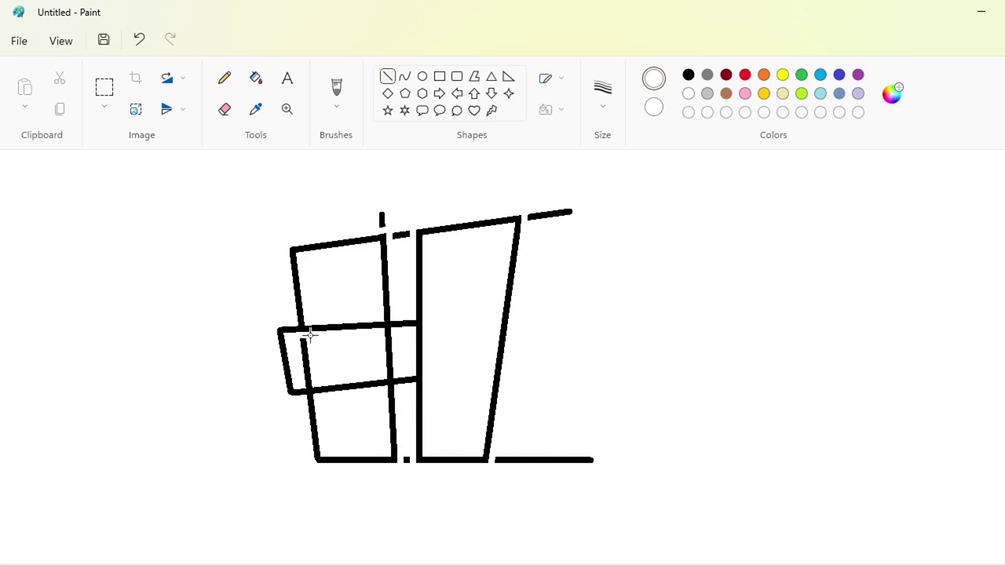
{"action": "left_click_drag", "start_coordinate": [330, 388], "coordinate": [355, 358]}
{"action": "left_click_drag", "start_coordinate": [365, 333], "coordinate": [375, 379]}
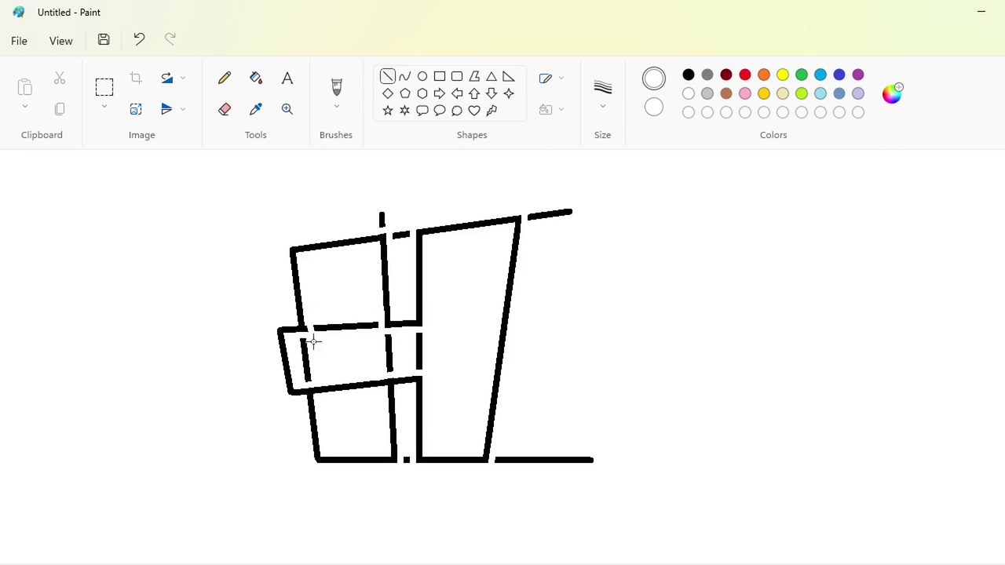
{"action": "key", "text": "Right"}
{"action": "key", "text": "Right"}
{"action": "key", "text": "Right"}
{"action": "key", "text": "Right"}
{"action": "key", "text": "Right"}
{"action": "key", "text": "Right"}
- Fill the surplus black segments above, between and beyond the H's legs with white
{"action": "left_click", "coordinate": [256, 78]}
{"action": "left_click", "coordinate": [382, 220]}
{"action": "left_click", "coordinate": [400, 234]}
{"action": "left_click", "coordinate": [549, 213]}
{"action": "left_click", "coordinate": [542, 460]}
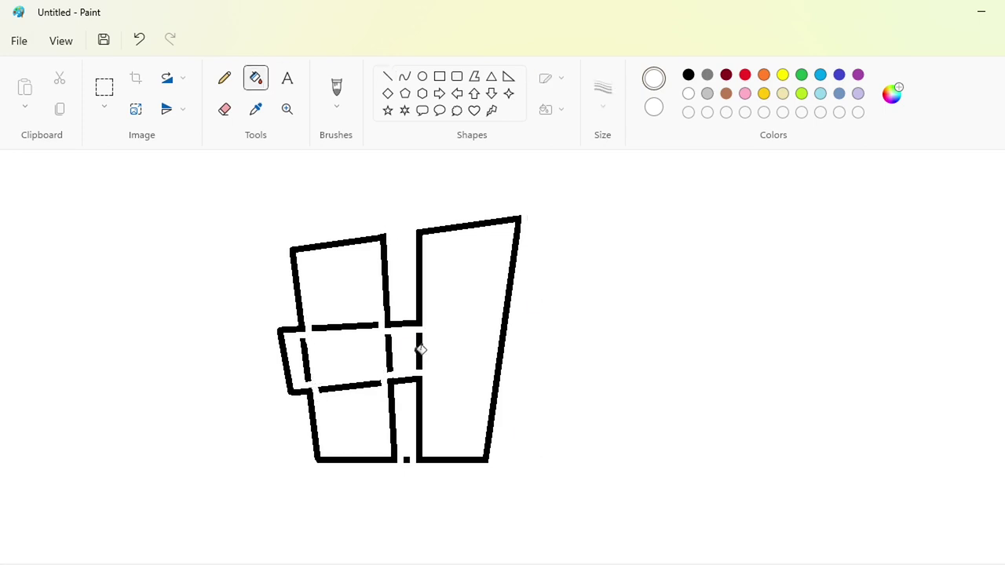
- Fill the leftover black segments inside the H and between its feet with white, leaving a single outer outline
{"action": "left_click", "coordinate": [388, 352]}
{"action": "left_click", "coordinate": [419, 351]}
{"action": "left_click", "coordinate": [409, 458]}
{"action": "left_click", "coordinate": [350, 385]}
{"action": "left_click", "coordinate": [345, 326]}
{"action": "left_click", "coordinate": [306, 357]}
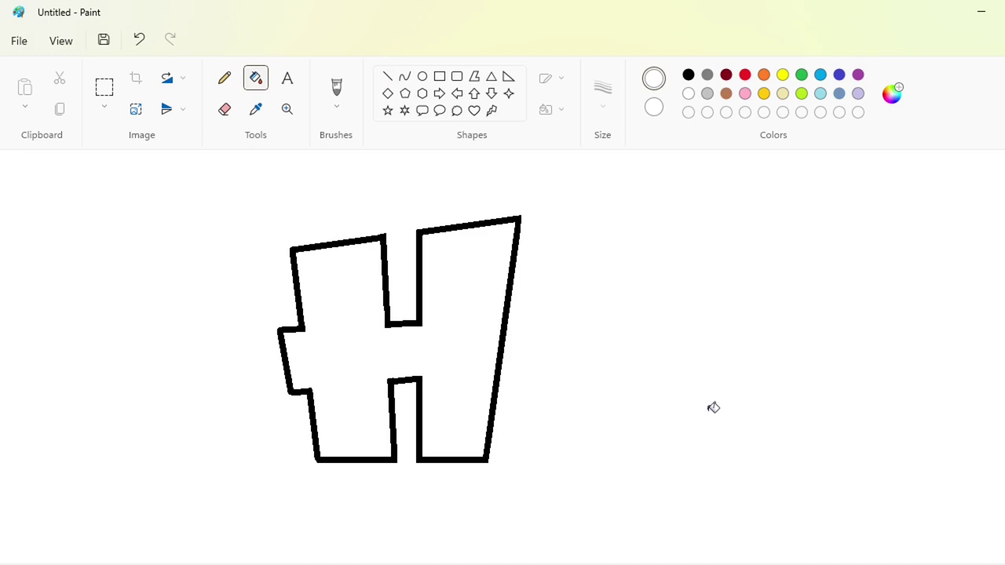
- Trace a purple line along the inside of the H's entire black outline and trim the overshoots with white
{"action": "left_click", "coordinate": [858, 75]}
{"action": "left_click", "coordinate": [388, 76]}
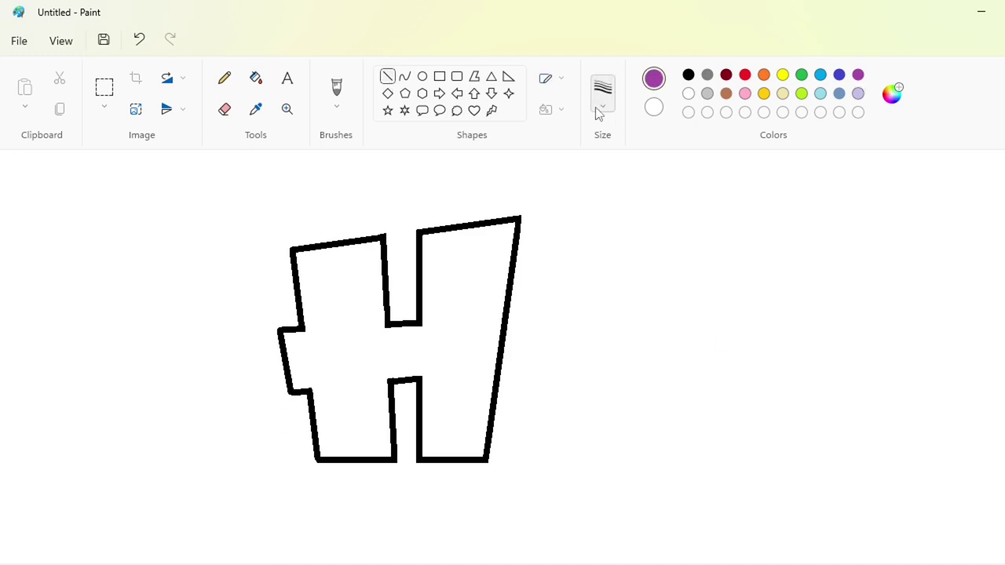
{"action": "left_click_drag", "start_coordinate": [299, 255], "coordinate": [309, 334]}
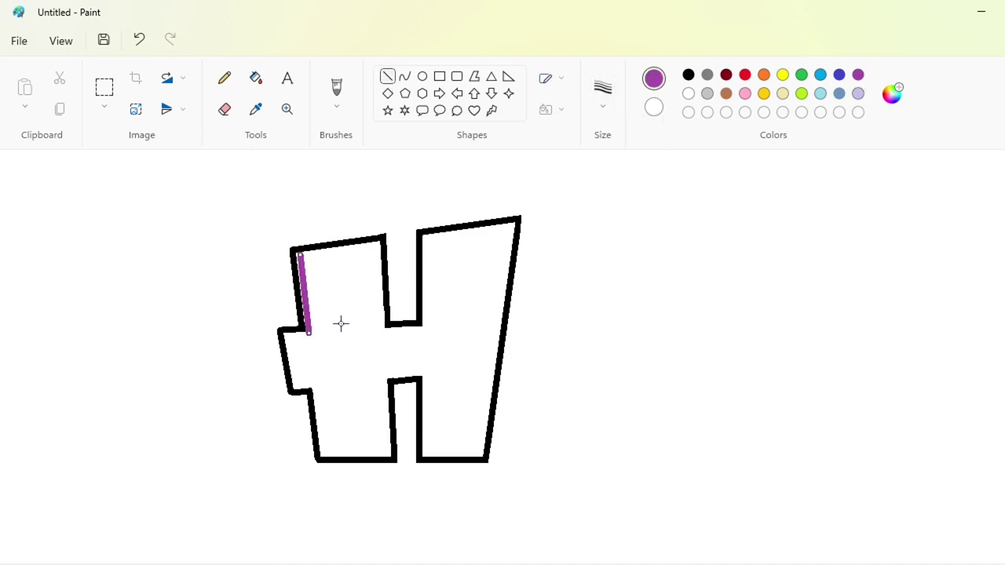
{"action": "mouse_move", "coordinate": [300, 253]}
{"action": "left_mouse_down"}
{"action": "mouse_move", "coordinate": [379, 242]}
{"action": "mouse_move", "coordinate": [385, 336]}
{"action": "mouse_move", "coordinate": [425, 329]}
{"action": "mouse_move", "coordinate": [424, 237]}
{"action": "mouse_move", "coordinate": [511, 226]}
{"action": "mouse_move", "coordinate": [479, 455]}
{"action": "mouse_move", "coordinate": [424, 452]}
{"action": "mouse_move", "coordinate": [424, 367]}
{"action": "mouse_move", "coordinate": [383, 375]}
{"action": "mouse_move", "coordinate": [388, 452]}
{"action": "mouse_move", "coordinate": [318, 454]}
{"action": "left_mouse_up"}
{"action": "left_click", "coordinate": [689, 94]}
{"action": "mouse_move", "coordinate": [318, 453]}
{"action": "left_mouse_down"}
{"action": "mouse_move", "coordinate": [325, 409]}
{"action": "mouse_move", "coordinate": [285, 334]}
{"action": "left_mouse_up"}
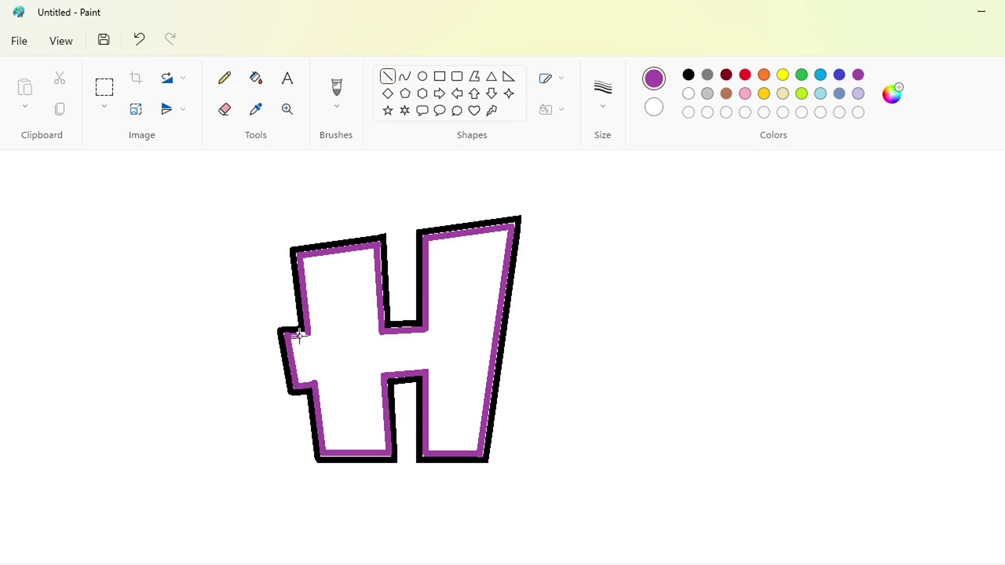
{"action": "left_click", "coordinate": [689, 94]}
{"action": "left_click_drag", "start_coordinate": [307, 374], "coordinate": [324, 377]}
{"action": "left_click", "coordinate": [372, 338]}
- Fill the H's interior with indigo and recolour its purple inner outline white
{"action": "left_click", "coordinate": [256, 78]}
{"action": "left_click", "coordinate": [839, 74]}
{"action": "left_click", "coordinate": [472, 314]}
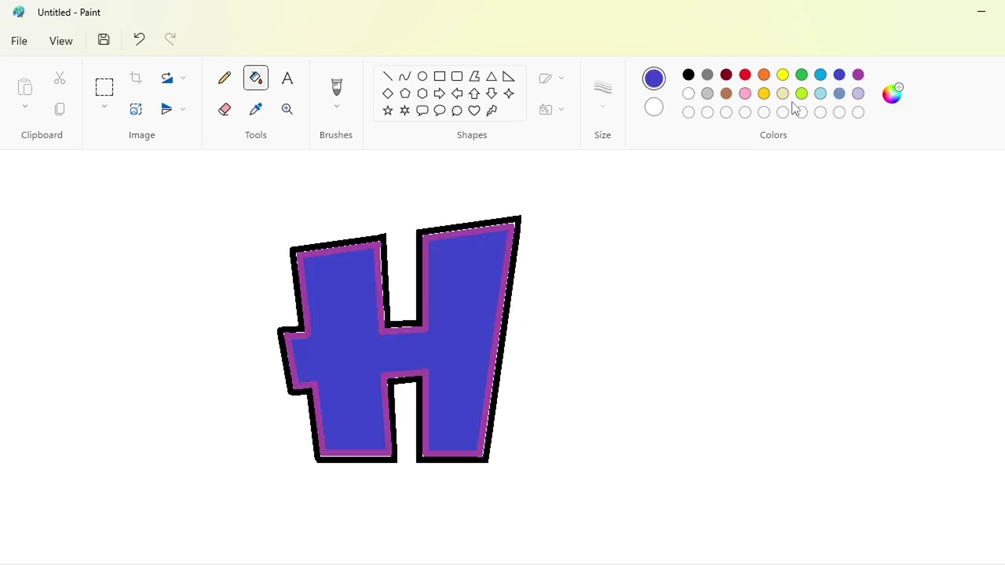
{"action": "left_click", "coordinate": [689, 93]}
{"action": "left_click", "coordinate": [510, 246]}
- Draw a black circle with a solid white fill for the letter O, overlapping the H's right leg and resting on its baseline
{"action": "scroll", "coordinate": [372, 340], "scroll_direction": "right", "scroll_amount": 1}
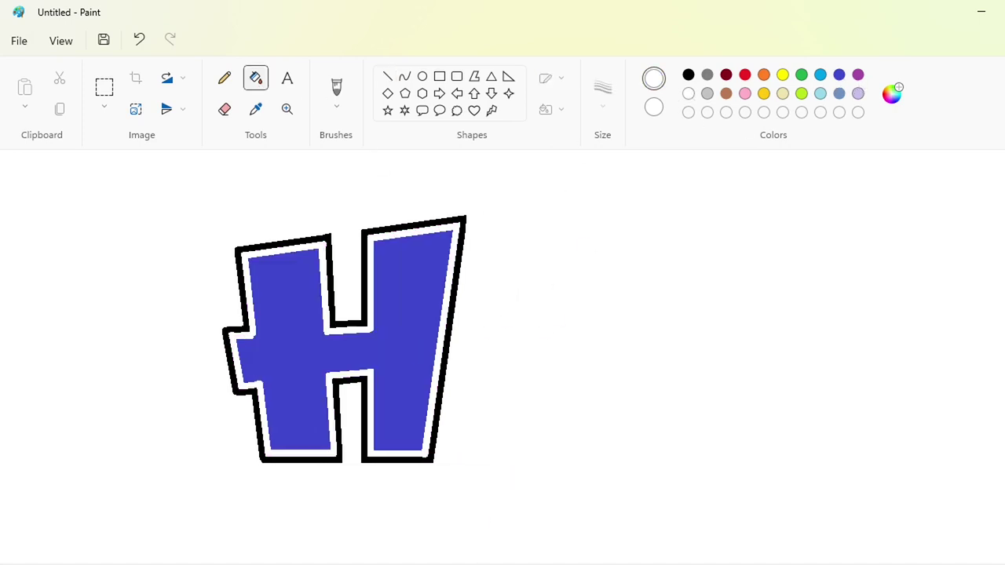
{"action": "left_click", "coordinate": [423, 76]}
{"action": "left_click", "coordinate": [688, 75]}
{"action": "left_click_drag", "start_coordinate": [502, 276], "coordinate": [644, 435]}
{"action": "left_click_drag", "start_coordinate": [547, 364], "coordinate": [486, 387]}
{"action": "left_click", "coordinate": [545, 109]}
{"action": "left_click", "coordinate": [573, 181]}
{"action": "left_click_drag", "start_coordinate": [577, 382], "coordinate": [530, 387]}
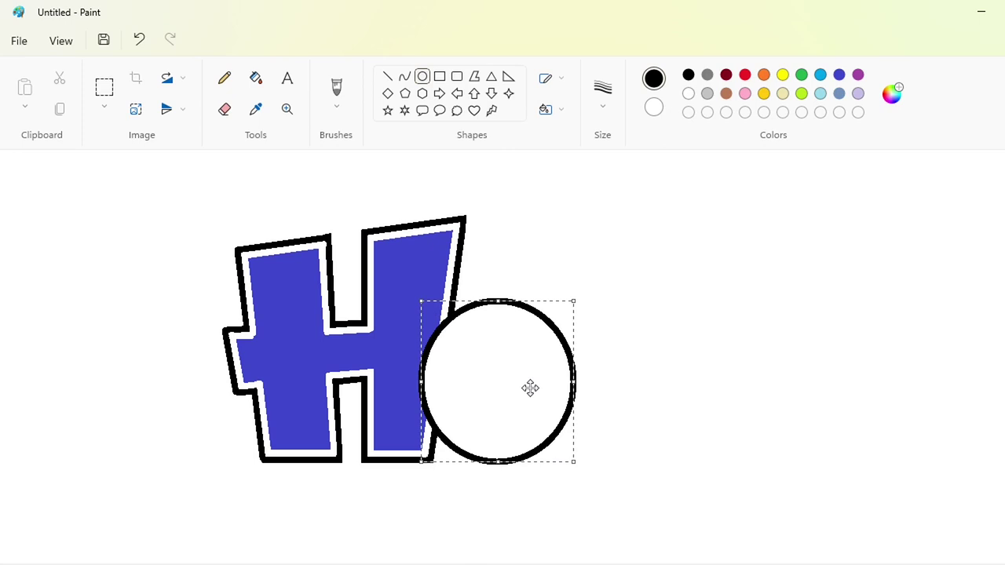
{"action": "left_click_drag", "start_coordinate": [574, 301], "coordinate": [592, 287]}
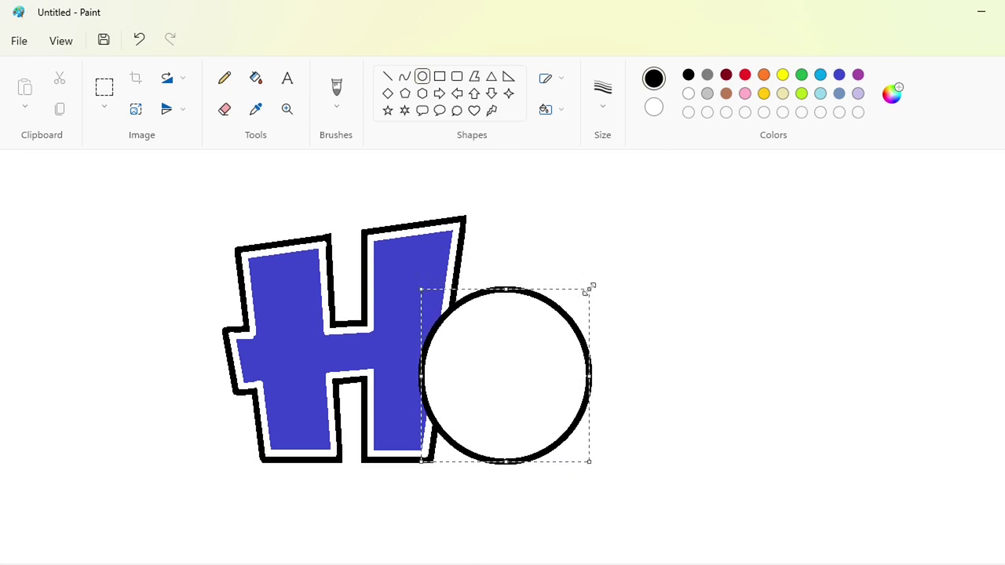
{"action": "left_click", "coordinate": [679, 320]}
- Draw a purple circle just inside the O's black outline and stretch it to follow that outline all around
{"action": "left_click", "coordinate": [859, 75]}
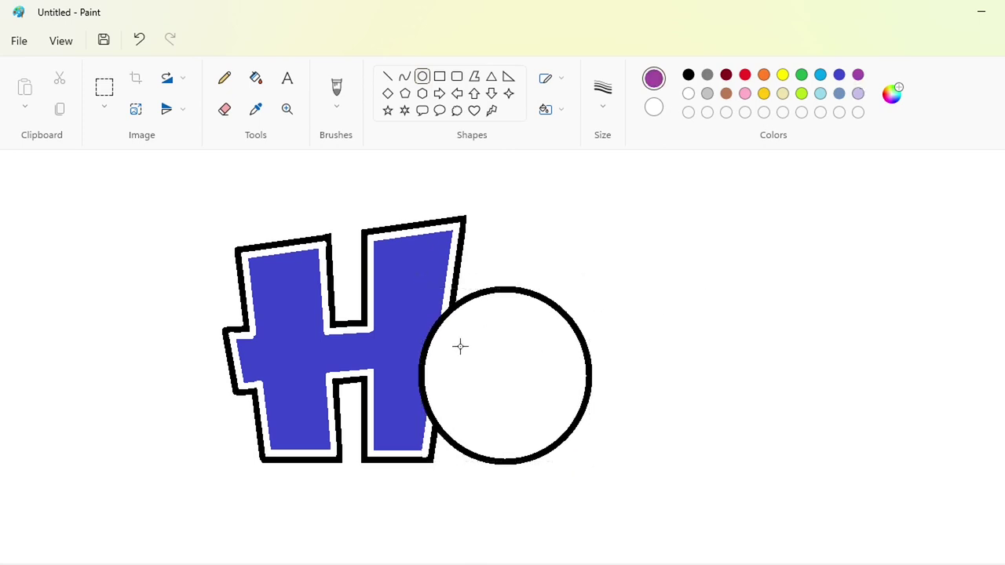
{"action": "left_click", "coordinate": [688, 75]}
{"action": "left_click", "coordinate": [857, 75]}
{"action": "left_click_drag", "start_coordinate": [446, 325], "coordinate": [564, 444]}
{"action": "mouse_move", "coordinate": [527, 408]}
{"action": "left_mouse_down"}
{"action": "mouse_move", "coordinate": [509, 400]}
{"action": "mouse_move", "coordinate": [583, 377]}
{"action": "left_mouse_up"}
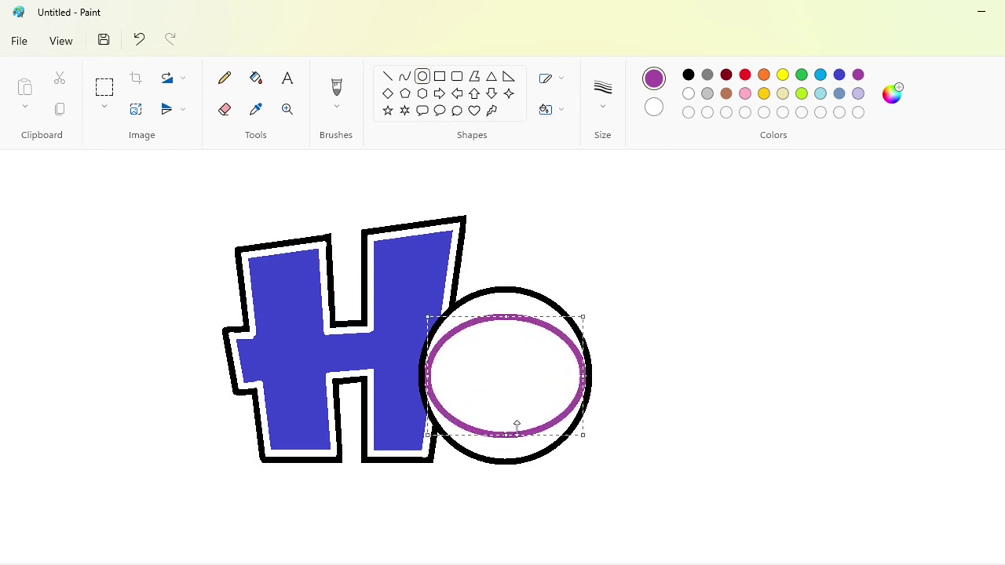
{"action": "left_click_drag", "start_coordinate": [516, 424], "coordinate": [517, 454]}
{"action": "left_click_drag", "start_coordinate": [505, 315], "coordinate": [505, 292]}
{"action": "left_click", "coordinate": [678, 330]}
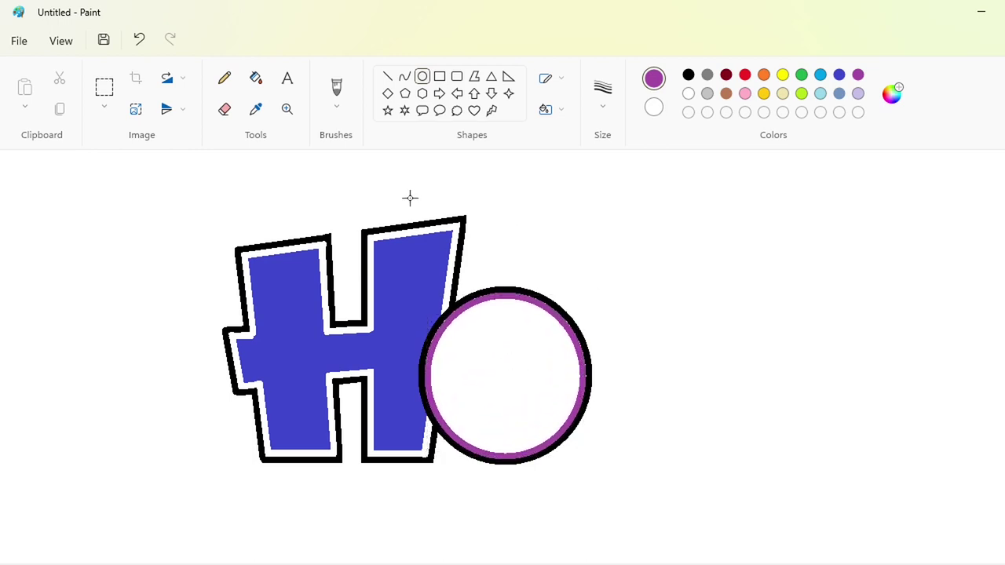
- Fill the O's interior with indigo and recolour its purple ring white
{"action": "left_click", "coordinate": [840, 75]}
{"action": "left_click", "coordinate": [256, 78]}
{"action": "left_click", "coordinate": [503, 357]}
{"action": "left_click", "coordinate": [688, 93]}
{"action": "left_click", "coordinate": [560, 320]}
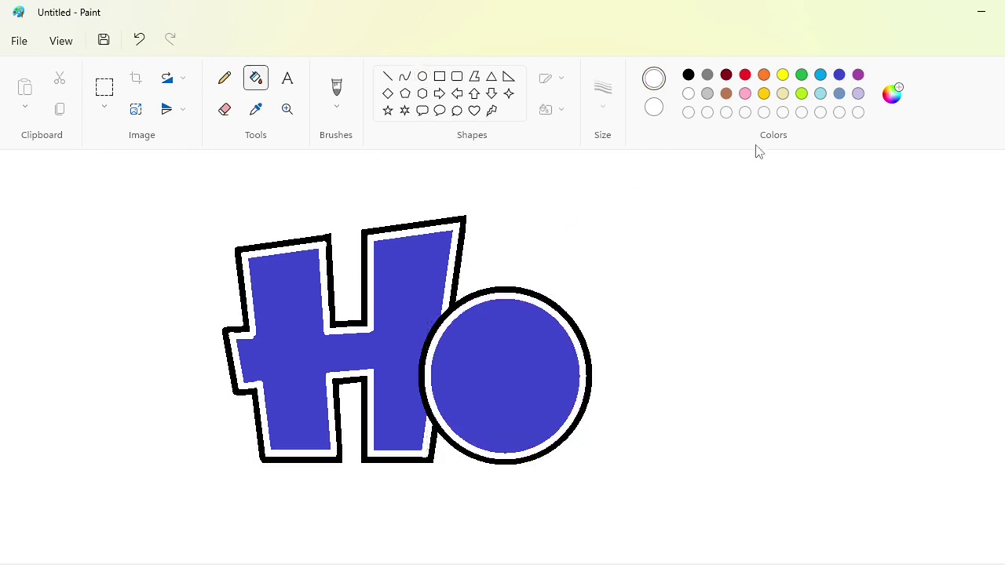
- Draw a small black-outlined circle as the O's hole and nudge it into the upper part, slightly right of centre
{"action": "left_click", "coordinate": [688, 75]}
{"action": "left_click", "coordinate": [422, 76]}
{"action": "left_click_drag", "start_coordinate": [504, 322], "coordinate": [571, 394]}
{"action": "key", "text": "Left"}
{"action": "key", "text": "Left"}
{"action": "key", "text": "Left"}
{"action": "key", "text": "Left"}
{"action": "key", "text": "Left"}
{"action": "key", "text": "Left"}
{"action": "key", "text": "Left"}
{"action": "key", "text": "Left"}
{"action": "key", "text": "Left"}
{"action": "key", "text": "Left"}
{"action": "key", "text": "Left"}
{"action": "key", "text": "Left"}
{"action": "key", "text": "Left"}
{"action": "key", "text": "Left"}
{"action": "key", "text": "Left"}
{"action": "key", "text": "Left"}
{"action": "key", "text": "Left"}
{"action": "key", "text": "Left"}
{"action": "key", "text": "Left"}
{"action": "key", "text": "Left"}
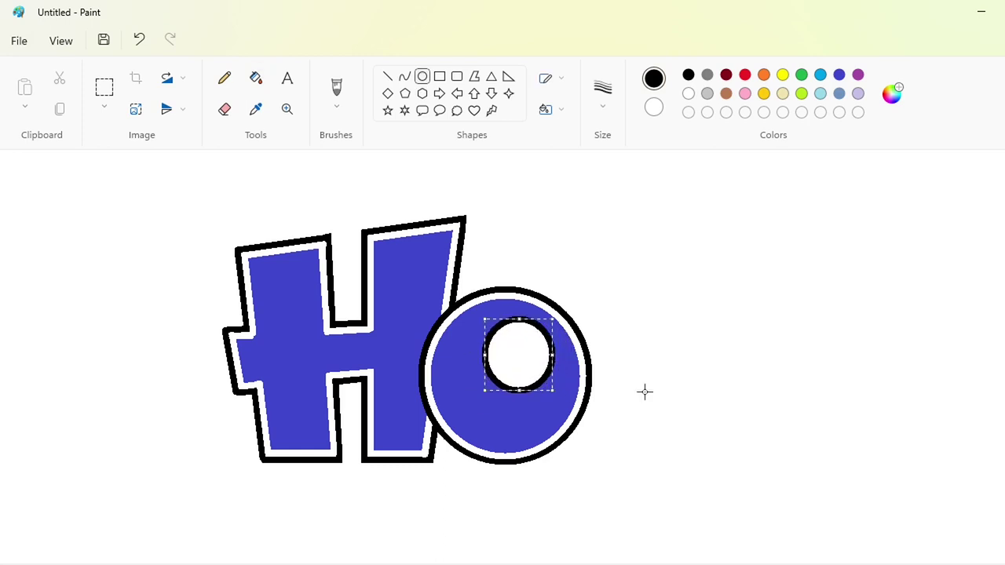
{"action": "key", "text": "Up"}
{"action": "key", "text": "Up"}
{"action": "key", "text": "Up"}
{"action": "key", "text": "Up"}
{"action": "key", "text": "Up"}
{"action": "key", "text": "Up"}
{"action": "left_click", "coordinate": [645, 392]}
- Draw a purple ring just inside the black outline of the O's small inner circle
{"action": "left_click", "coordinate": [857, 75]}
{"action": "left_click_drag", "start_coordinate": [495, 334], "coordinate": [540, 382]}
{"action": "mouse_move", "coordinate": [517, 334]}
{"action": "left_mouse_down"}
{"action": "mouse_move", "coordinate": [517, 323]}
{"action": "mouse_move", "coordinate": [487, 353]}
{"action": "left_mouse_up"}
{"action": "left_click", "coordinate": [654, 350]}
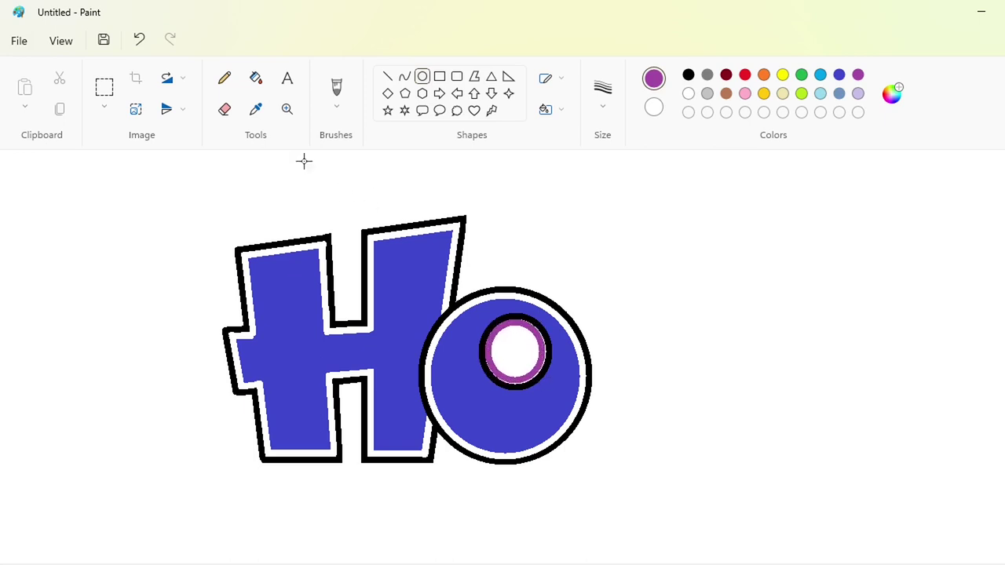
- Recolour the purple ring in the O's hole white and fill the centre of the hole with indigo
{"action": "left_click", "coordinate": [256, 77]}
{"action": "left_click", "coordinate": [497, 339]}
{"action": "left_click", "coordinate": [541, 330]}
- Select a rectangular area around the whole O and copy it
{"action": "left_click", "coordinate": [104, 87]}
{"action": "left_click_drag", "start_coordinate": [405, 273], "coordinate": [655, 524]}
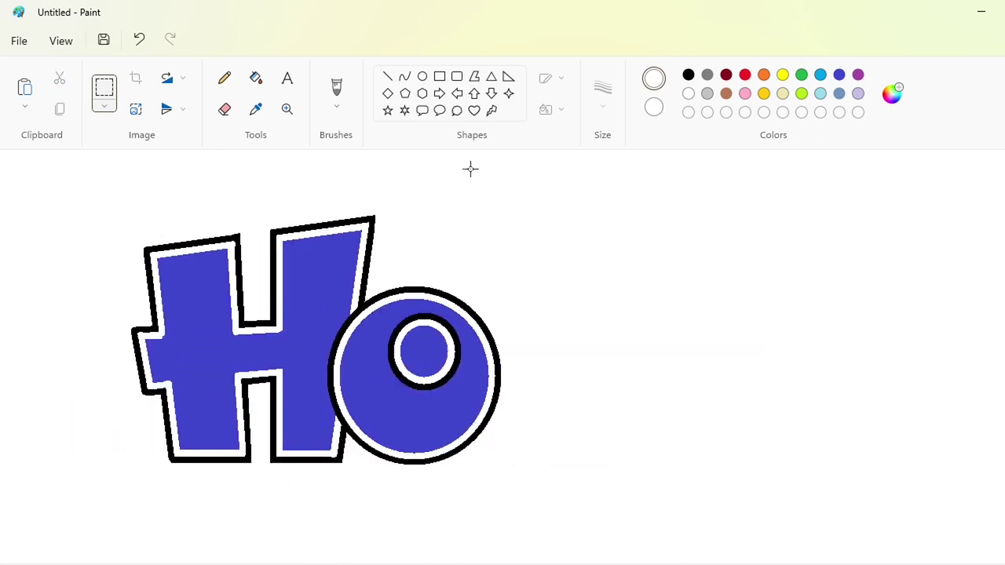
- Cut the O's black outline with white where it crosses the H's border, and fill the black arc inside the H with indigo
{"action": "left_click", "coordinate": [387, 77]}
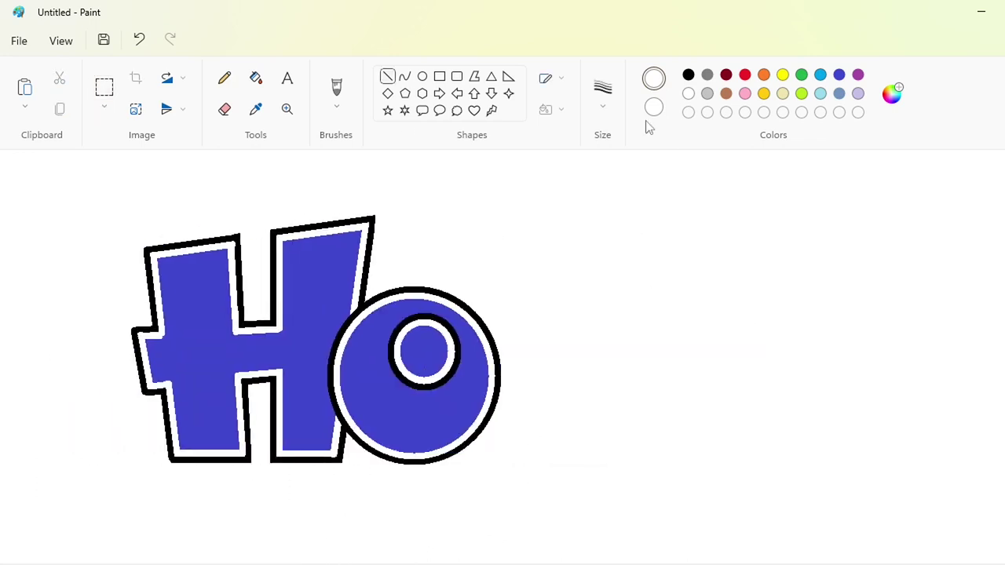
{"action": "left_click_drag", "start_coordinate": [355, 291], "coordinate": [352, 321]}
{"action": "left_click", "coordinate": [513, 260]}
{"action": "left_click", "coordinate": [256, 78]}
{"action": "left_click", "coordinate": [839, 75]}
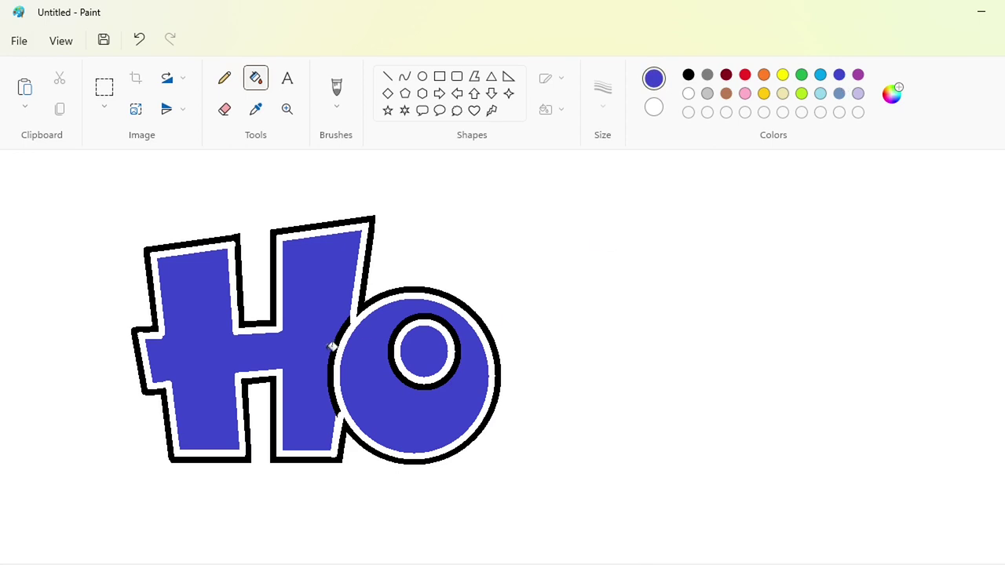
{"action": "left_click", "coordinate": [332, 347]}
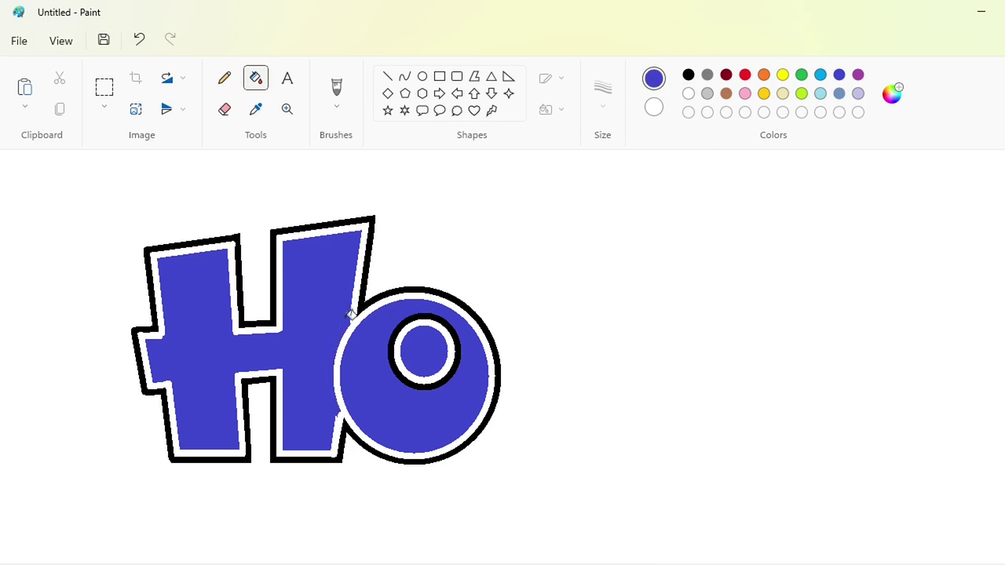
- Draw a thin indigo line down the H's right inner edge above the O to where it meets the O's white border
{"action": "left_click", "coordinate": [387, 76]}
{"action": "left_click_drag", "start_coordinate": [358, 244], "coordinate": [345, 339]}
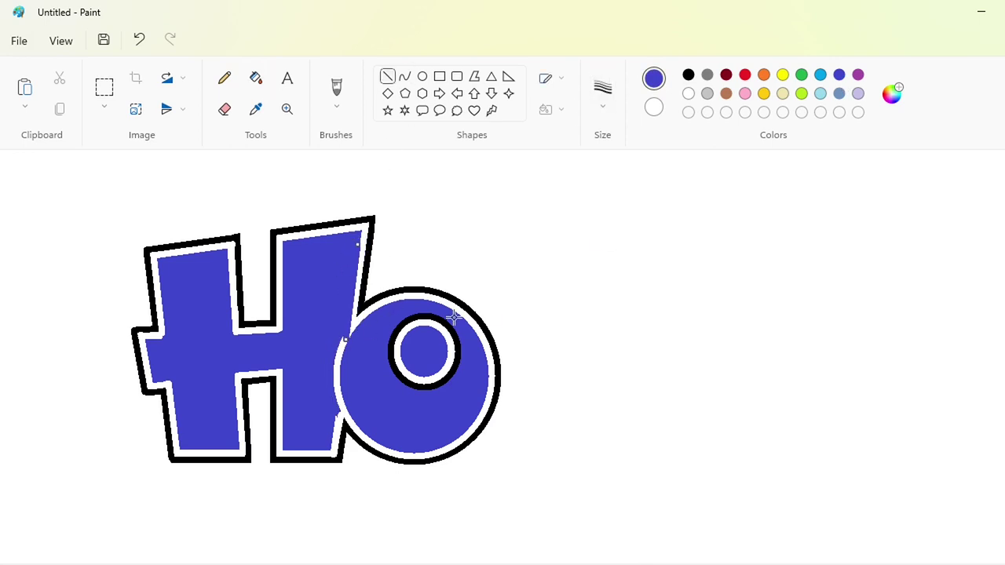
{"action": "key", "text": "Down"}
{"action": "key", "text": "Down"}
{"action": "key", "text": "Down"}
{"action": "key", "text": "Down"}
{"action": "key", "text": "Left"}
- Draw a short line along the H's lower right inner edge beside the O, recolour it white and nudge it into place
{"action": "mouse_move", "coordinate": [335, 446]}
{"action": "left_mouse_down"}
{"action": "mouse_move", "coordinate": [341, 392]}
{"action": "mouse_move", "coordinate": [338, 420]}
{"action": "left_mouse_up"}
{"action": "key", "text": "Left"}
{"action": "key", "text": "Left"}
{"action": "key", "text": "Up"}
{"action": "key", "text": "Up"}
{"action": "key", "text": "Up"}
{"action": "key", "text": "Up"}
{"action": "key", "text": "Up"}
{"action": "key", "text": "Up"}
{"action": "key", "text": "Up"}
{"action": "key", "text": "Left"}
{"action": "key", "text": "Left"}
{"action": "key", "text": "Left"}
{"action": "key", "text": "Left"}
{"action": "key", "text": "Left"}
{"action": "key", "text": "Left"}
{"action": "key", "text": "Left"}
{"action": "key", "text": "Left"}
{"action": "key", "text": "Left"}
{"action": "key", "text": "Left"}
{"action": "left_click", "coordinate": [686, 93]}
{"action": "key", "text": "Up"}
{"action": "key", "text": "Up"}
{"action": "key", "text": "Up"}
{"action": "key", "text": "Up"}
{"action": "key", "text": "Up"}
{"action": "key", "text": "Up"}
{"action": "key", "text": "Up"}
{"action": "key", "text": "Up"}
{"action": "key", "text": "Up"}
{"action": "key", "text": "Up"}
{"action": "key", "text": "Up"}
{"action": "key", "text": "Up"}
{"action": "key", "text": "Up"}
{"action": "key", "text": "Up"}
{"action": "key", "text": "Up"}
{"action": "key", "text": "Up"}
{"action": "key", "text": "Up"}
{"action": "key", "text": "Up"}
{"action": "key", "text": "Up"}
{"action": "key", "text": "Up"}
{"action": "key", "text": "Right"}
{"action": "key", "text": "Right"}
{"action": "key", "text": "Right"}
{"action": "key", "text": "Right"}
{"action": "key", "text": "Right"}
{"action": "key", "text": "Right"}
{"action": "key", "text": "Right"}
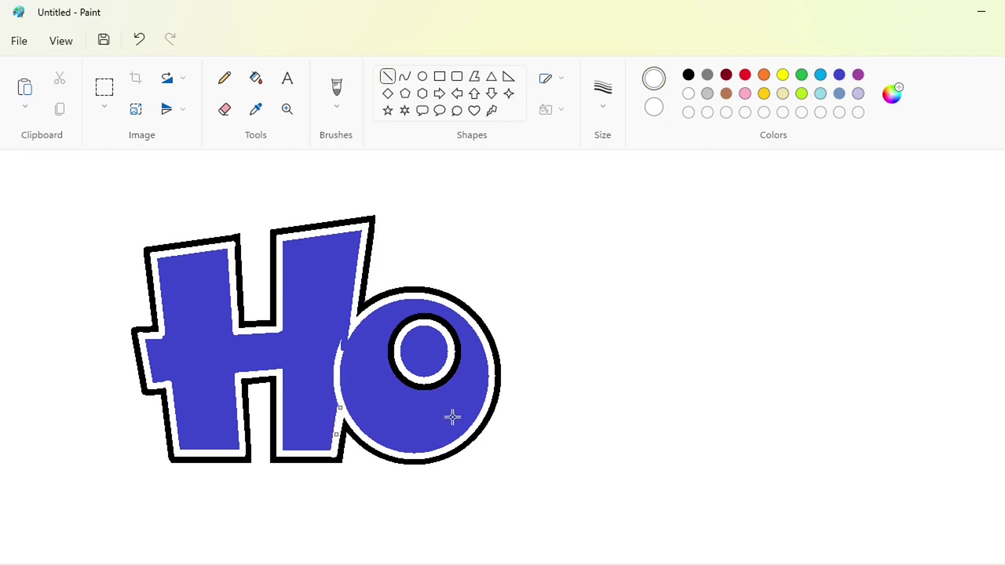
- Draw an indigo line along the H's lower right inner edge up to the O and nudge it into alignment
{"action": "left_click", "coordinate": [839, 76]}
{"action": "left_click_drag", "start_coordinate": [332, 445], "coordinate": [340, 387]}
{"action": "key", "text": "Left"}
{"action": "key", "text": "Left"}
{"action": "key", "text": "Left"}
{"action": "key", "text": "Left"}
{"action": "key", "text": "Up"}
{"action": "key", "text": "Up"}
{"action": "key", "text": "Up"}
{"action": "key", "text": "Up"}
{"action": "key", "text": "Up"}
{"action": "key", "text": "Up"}
{"action": "key", "text": "Up"}
{"action": "key", "text": "Up"}
{"action": "key", "text": "Up"}
{"action": "key", "text": "Up"}
{"action": "key", "text": "Up"}
{"action": "key", "text": "Up"}
- Fill the O's white arc inside the H with indigo and cover the leftover white speck using a 4 px pencil
{"action": "left_click", "coordinate": [256, 77]}
{"action": "left_click", "coordinate": [337, 350]}
{"action": "left_click", "coordinate": [225, 78]}
{"action": "left_click", "coordinate": [603, 88]}
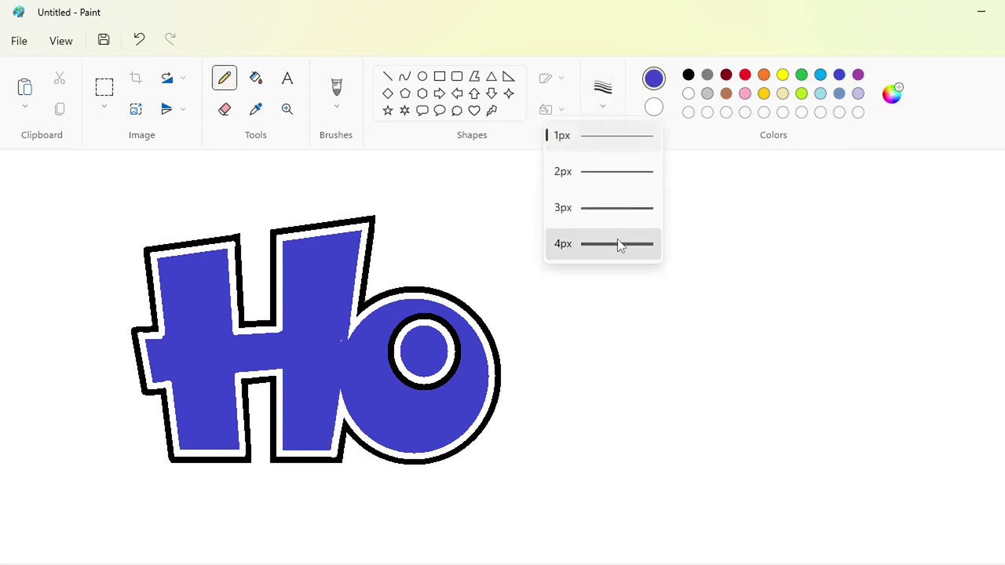
{"action": "left_click", "coordinate": [621, 243]}
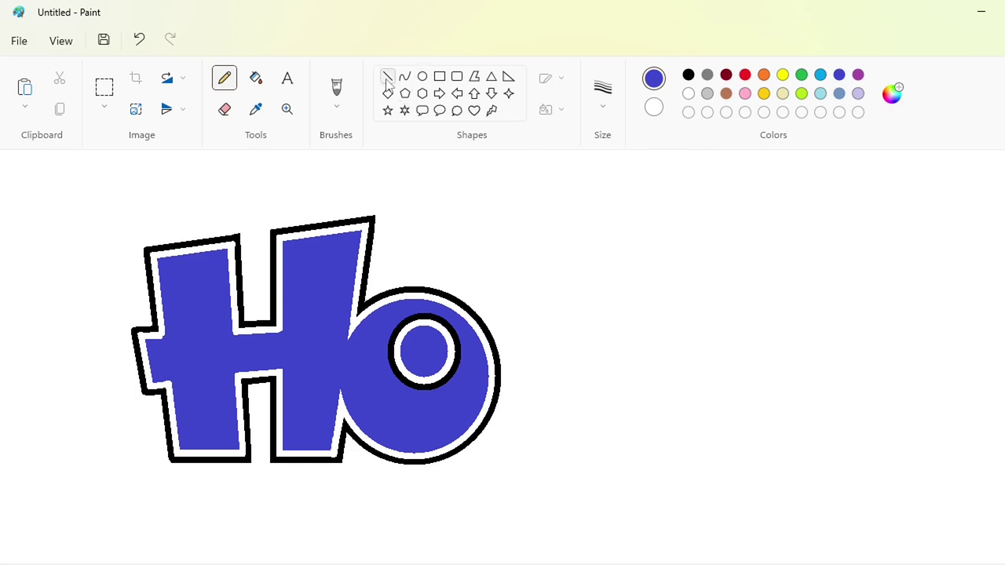
- Draw a black U-shaped curve beside the O, its base level with the bottom of the O
{"action": "left_click", "coordinate": [423, 77]}
{"action": "left_click", "coordinate": [404, 76]}
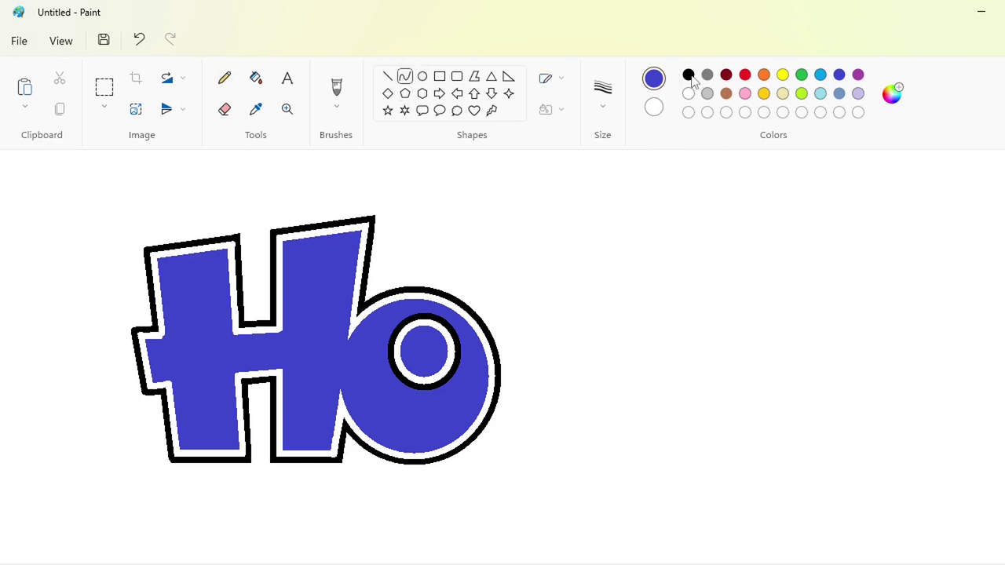
{"action": "left_click", "coordinate": [688, 75]}
{"action": "left_click_drag", "start_coordinate": [477, 294], "coordinate": [660, 296]}
{"action": "left_click_drag", "start_coordinate": [534, 298], "coordinate": [660, 503]}
{"action": "key", "text": "Down"}
{"action": "key", "text": "Down"}
{"action": "key", "text": "Down"}
{"action": "key", "text": "Down"}
{"action": "key", "text": "Down"}
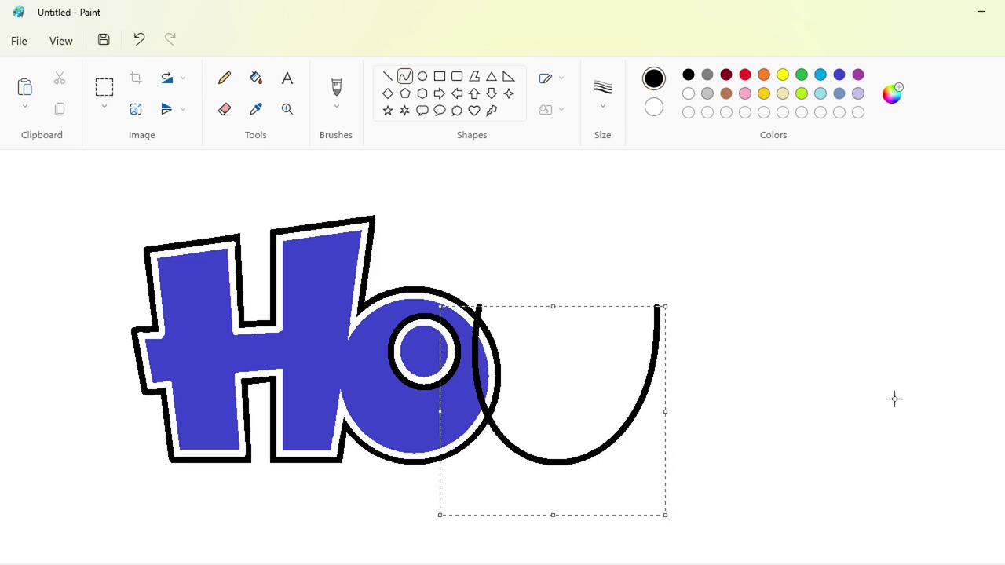
- Shift the black U-shaped curve horizontally until it stands clear to the right of the O
{"action": "key", "text": "Left"}
{"action": "key", "text": "Left"}
{"action": "key", "text": "Left"}
{"action": "key", "text": "Left"}
{"action": "key", "text": "Left"}
{"action": "key", "text": "Left"}
{"action": "key", "text": "Left"}
{"action": "key", "text": "Left"}
{"action": "key", "text": "Left"}
{"action": "key", "text": "Left"}
{"action": "key", "text": "Left"}
{"action": "key", "text": "Left"}
{"action": "key", "text": "Left"}
{"action": "key", "text": "Left"}
{"action": "key", "text": "Left"}
{"action": "key", "text": "Left"}
{"action": "key", "text": "Left"}
{"action": "key", "text": "Left"}
{"action": "key", "text": "Right"}
{"action": "key", "text": "Right"}
{"action": "key", "text": "Right"}
{"action": "key", "text": "Right"}
{"action": "key", "text": "Right"}
{"action": "key", "text": "Right"}
{"action": "key", "text": "Right"}
{"action": "key", "text": "Right"}
{"action": "key", "text": "Right"}
{"action": "key", "text": "Left"}
{"action": "key", "text": "Left"}
{"action": "key", "text": "Left"}
{"action": "key", "text": "Left"}
{"action": "key", "text": "Left"}
{"action": "key", "text": "Left"}
{"action": "key", "text": "Left"}
{"action": "key", "text": "Left"}
{"action": "key", "text": "Left"}
{"action": "key", "text": "Left"}
{"action": "key", "text": "Left"}
{"action": "key", "text": "Left"}
{"action": "key", "text": "Left"}
{"action": "key", "text": "Left"}
{"action": "key", "text": "Left"}
{"action": "key", "text": "Left"}
{"action": "key", "text": "Left"}
{"action": "key", "text": "Left"}
{"action": "key", "text": "Left"}
{"action": "key", "text": "Left"}
{"action": "key", "text": "Right"}
{"action": "key", "text": "Right"}
{"action": "key", "text": "Right"}
{"action": "key", "text": "Right"}
{"action": "key", "text": "Right"}
{"action": "key", "text": "Right"}
{"action": "key", "text": "Right"}
{"action": "key", "text": "Right"}
{"action": "key", "text": "Right"}
{"action": "key", "text": "Right"}
{"action": "key", "text": "Right"}
{"action": "key", "text": "Right"}
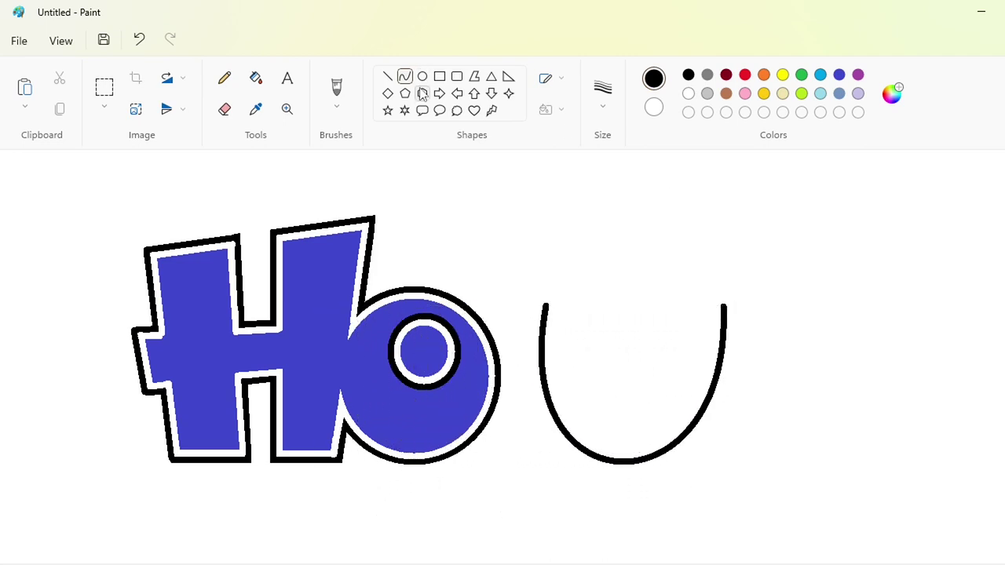
- Extend the U curve's ends slightly upward and draw a slanted black top edge inward from each tip
{"action": "left_click", "coordinate": [388, 76]}
{"action": "left_click_drag", "start_coordinate": [722, 318], "coordinate": [724, 296]}
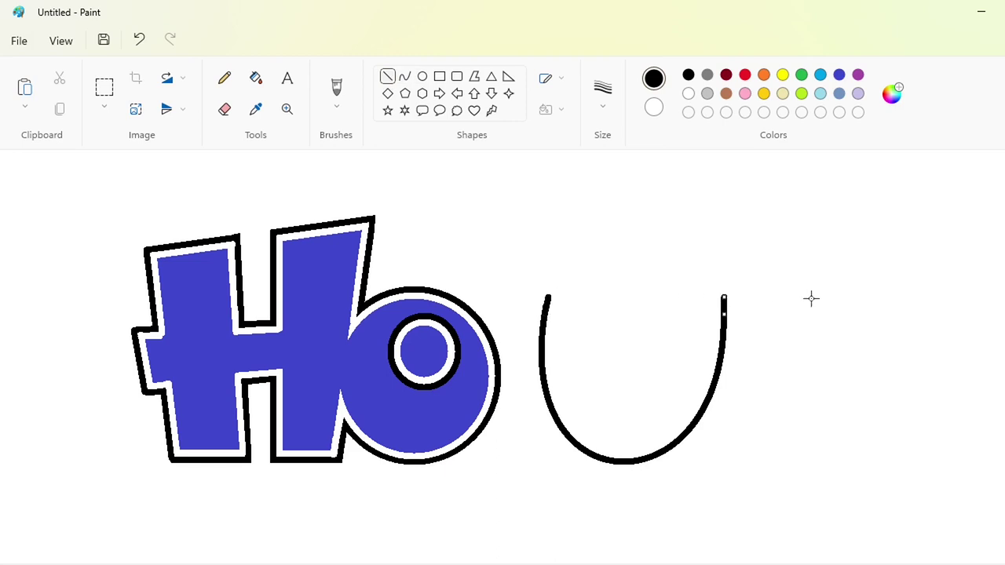
{"action": "left_click_drag", "start_coordinate": [548, 296], "coordinate": [617, 304]}
{"action": "left_click_drag", "start_coordinate": [724, 296], "coordinate": [669, 306]}
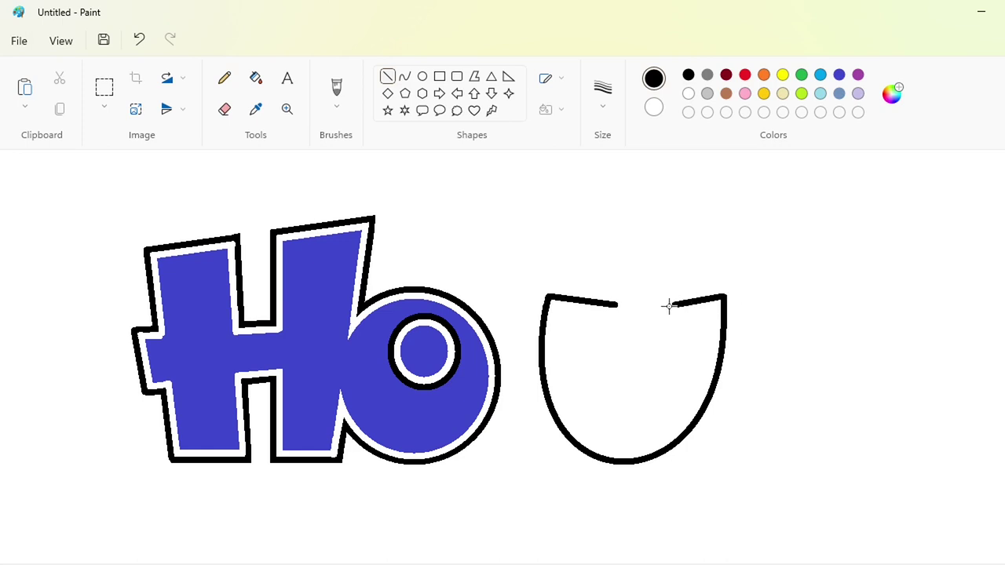
- Trim the inner ends of the U's top edges and join them with a narrow black U-shaped inner curve
{"action": "left_click", "coordinate": [225, 108]}
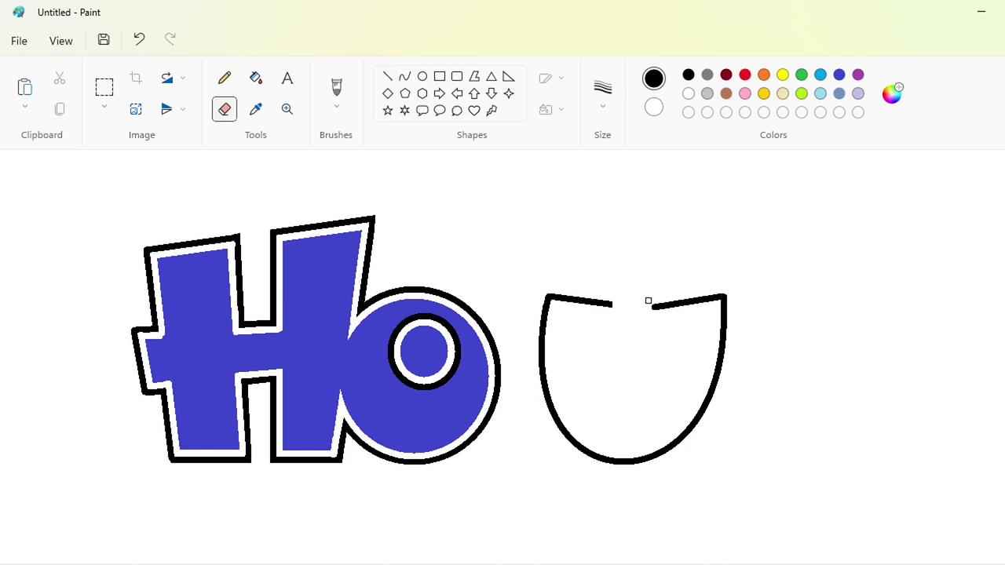
{"action": "left_click", "coordinate": [405, 76]}
{"action": "mouse_move", "coordinate": [611, 304]}
{"action": "left_mouse_down"}
{"action": "mouse_move", "coordinate": [651, 307]}
{"action": "mouse_move", "coordinate": [579, 448]}
{"action": "mouse_move", "coordinate": [665, 450]}
{"action": "left_mouse_up"}
{"action": "left_click", "coordinate": [439, 76]}
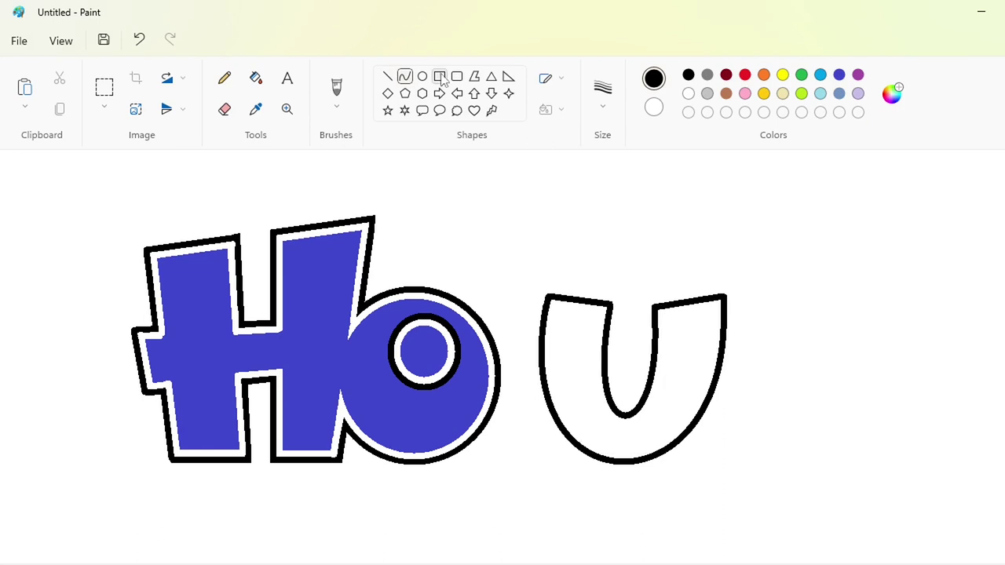
{"action": "left_click_drag", "start_coordinate": [659, 307], "coordinate": [723, 465]}
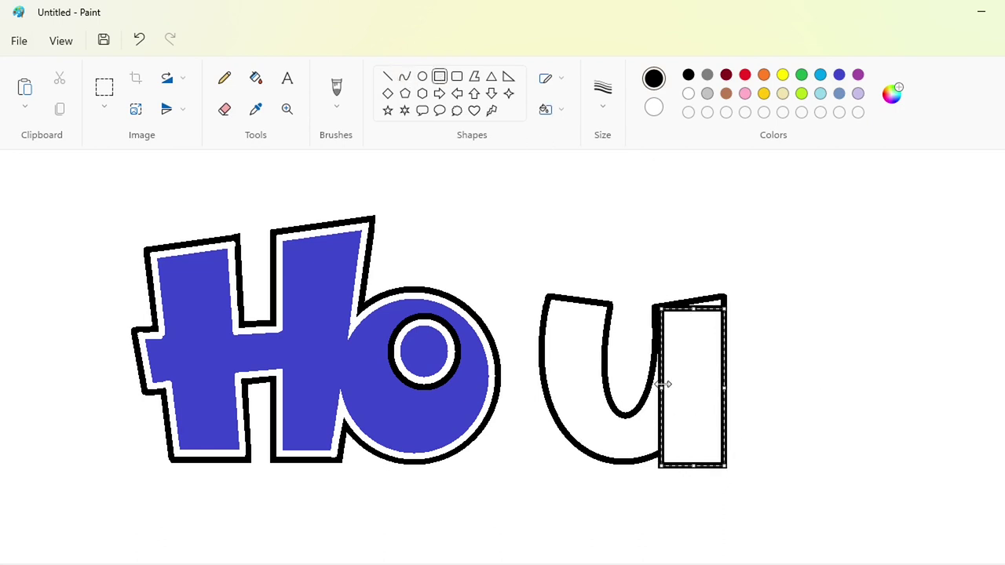
{"action": "key", "text": "ctrl+z"}
- Draw black lines extending the U's right side down to the baseline, forming a narrow foot with a flat base and slanted inner edge
{"action": "left_click", "coordinate": [388, 77]}
{"action": "mouse_move", "coordinate": [722, 296]}
{"action": "left_mouse_down"}
{"action": "mouse_move", "coordinate": [724, 463]}
{"action": "mouse_move", "coordinate": [679, 463]}
{"action": "mouse_move", "coordinate": [685, 392]}
{"action": "mouse_move", "coordinate": [674, 429]}
{"action": "left_mouse_up"}
{"action": "key", "text": "Left"}
{"action": "key", "text": "Left"}
{"action": "key", "text": "Left"}
{"action": "key", "text": "Left"}
{"action": "key", "text": "Left"}
{"action": "key", "text": "Left"}
{"action": "key", "text": "Left"}
{"action": "key", "text": "Left"}
{"action": "key", "text": "Left"}
{"action": "key", "text": "Left"}
{"action": "key", "text": "Left"}
{"action": "key", "text": "Left"}
{"action": "key", "text": "Right"}
{"action": "key", "text": "Right"}
{"action": "key", "text": "Right"}
{"action": "key", "text": "Right"}
{"action": "key", "text": "Right"}
{"action": "key", "text": "Right"}
{"action": "key", "text": "Right"}
{"action": "key", "text": "Right"}
{"action": "key", "text": "Right"}
{"action": "key", "text": "Right"}
{"action": "key", "text": "Right"}
{"action": "key", "text": "Right"}
{"action": "key", "text": "Right"}
{"action": "left_click", "coordinate": [403, 77]}
{"action": "left_click", "coordinate": [681, 424]}
{"action": "left_click", "coordinate": [682, 422]}
{"action": "left_click", "coordinate": [844, 421]}
- Erase the black curve fragments inside the U's right stem and foot with white lines and white fills
{"action": "left_click", "coordinate": [388, 76]}
{"action": "left_click", "coordinate": [690, 94]}
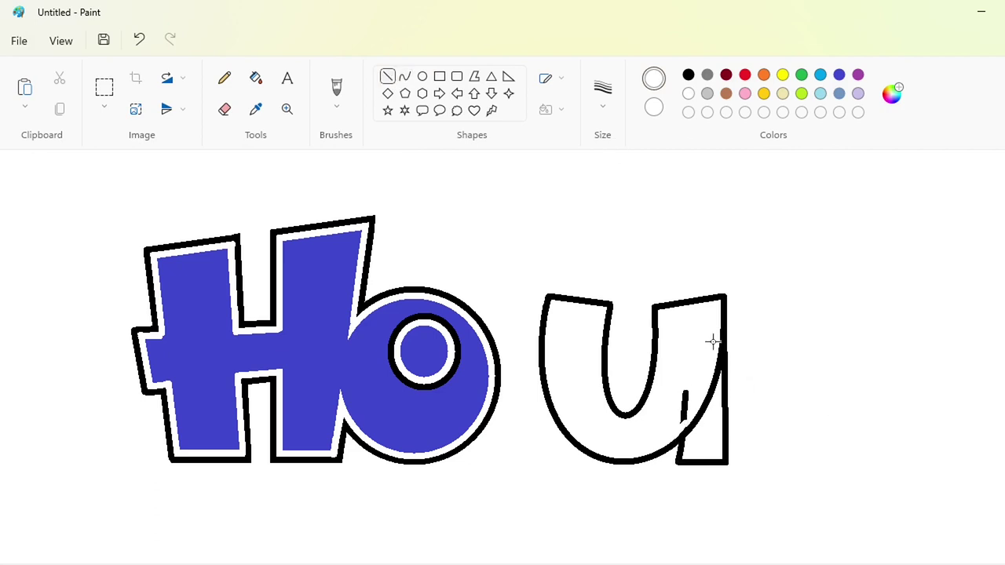
{"action": "left_click_drag", "start_coordinate": [718, 337], "coordinate": [719, 397]}
{"action": "left_click", "coordinate": [849, 403]}
{"action": "left_click_drag", "start_coordinate": [696, 453], "coordinate": [691, 415]}
{"action": "left_click", "coordinate": [792, 412]}
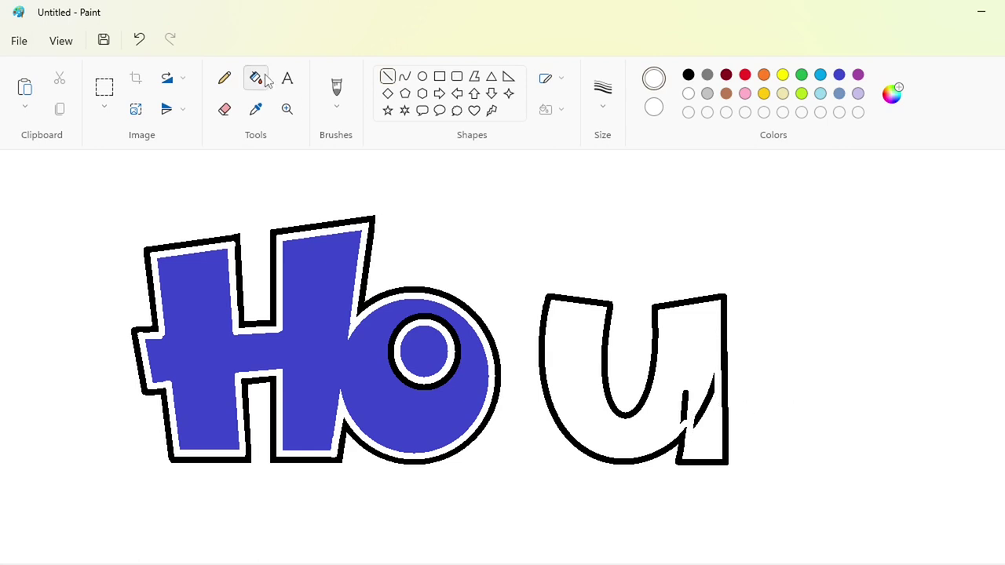
{"action": "left_click", "coordinate": [263, 79]}
{"action": "left_click", "coordinate": [685, 400]}
{"action": "left_click", "coordinate": [709, 401]}
- Trace the inside of the U's left top edge and outer bowl in indigo, down to the notch beside the foot
{"action": "left_click", "coordinate": [839, 75]}
{"action": "left_click", "coordinate": [387, 76]}
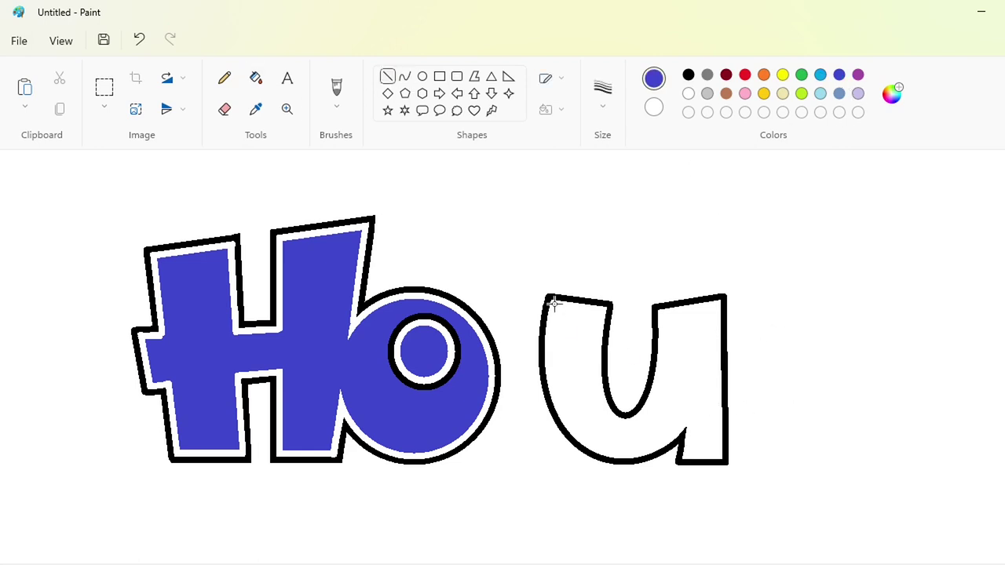
{"action": "mouse_move", "coordinate": [563, 304]}
{"action": "left_mouse_down"}
{"action": "mouse_move", "coordinate": [610, 309]}
{"action": "mouse_move", "coordinate": [569, 428]}
{"action": "mouse_move", "coordinate": [687, 422]}
{"action": "left_mouse_up"}
{"action": "left_click", "coordinate": [404, 76]}
{"action": "left_click", "coordinate": [546, 343]}
{"action": "left_click", "coordinate": [548, 395]}
{"action": "left_click", "coordinate": [598, 460]}
{"action": "left_click_drag", "start_coordinate": [599, 460], "coordinate": [643, 467]}
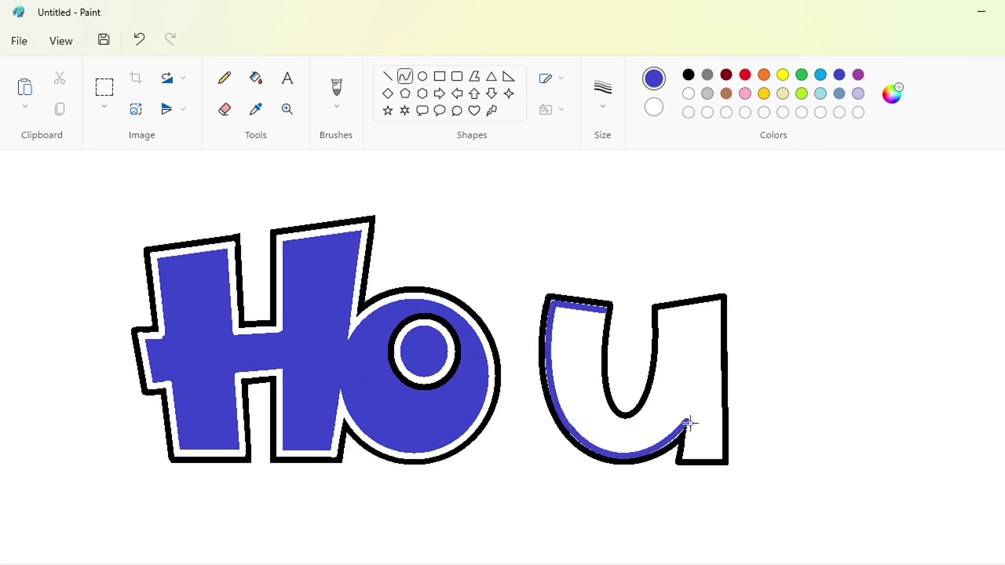
- Trace indigo straight lines inside the U's foot, right side and right top edge
{"action": "mouse_move", "coordinate": [689, 421]}
{"action": "left_mouse_down"}
{"action": "mouse_move", "coordinate": [686, 455]}
{"action": "mouse_move", "coordinate": [721, 455]}
{"action": "mouse_move", "coordinate": [718, 302]}
{"action": "left_mouse_up"}
{"action": "key", "text": "ctrl+z"}
{"action": "left_click", "coordinate": [387, 76]}
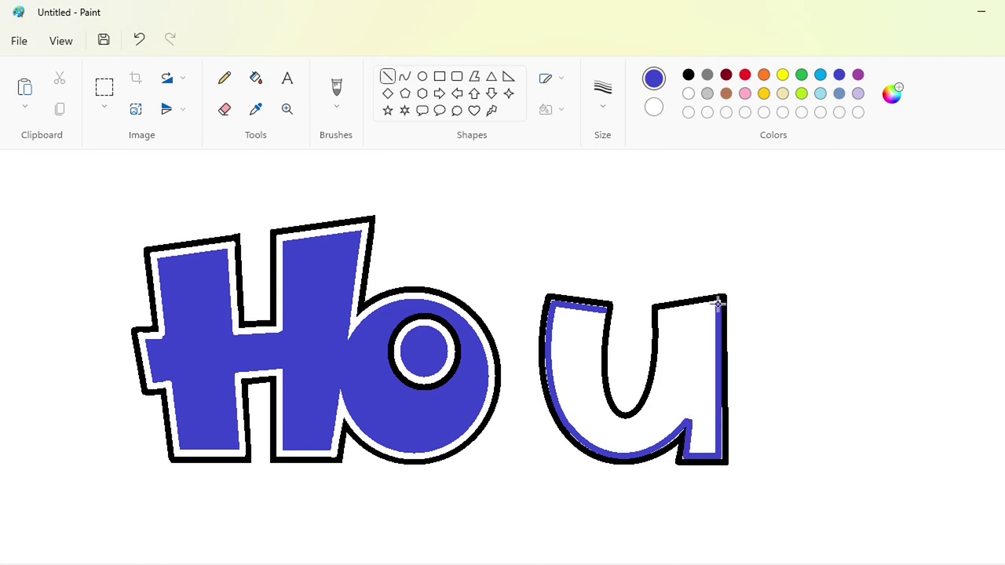
{"action": "left_click_drag", "start_coordinate": [659, 313], "coordinate": [719, 303]}
- Close the U's indigo trace with curves following the inner bowl between the two top edges
{"action": "left_click", "coordinate": [404, 76]}
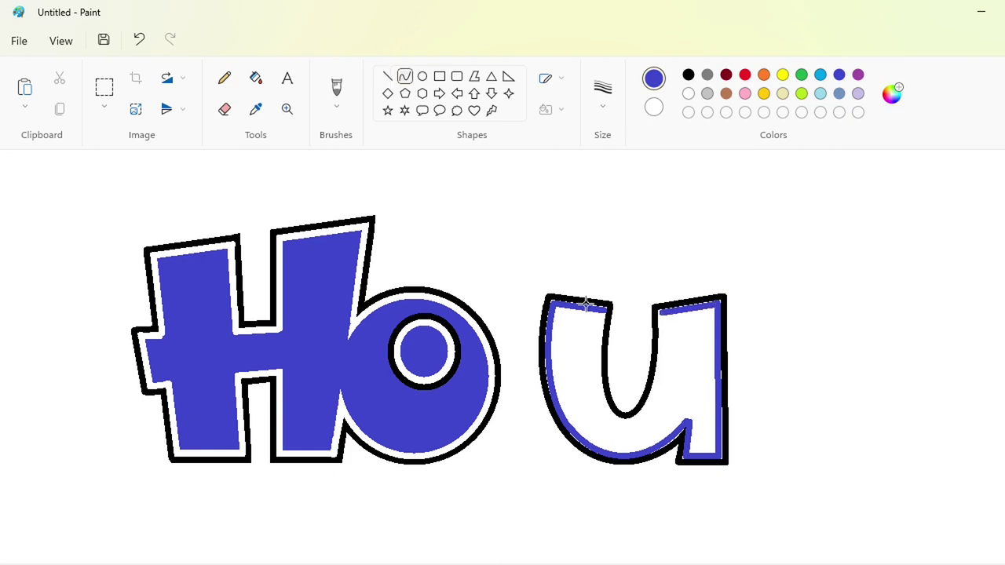
{"action": "left_click_drag", "start_coordinate": [605, 312], "coordinate": [619, 421]}
{"action": "mouse_move", "coordinate": [609, 377]}
{"action": "left_mouse_down"}
{"action": "mouse_move", "coordinate": [588, 375]}
{"action": "mouse_move", "coordinate": [603, 406]}
{"action": "mouse_move", "coordinate": [660, 318]}
{"action": "mouse_move", "coordinate": [647, 416]}
{"action": "mouse_move", "coordinate": [662, 401]}
{"action": "left_mouse_up"}
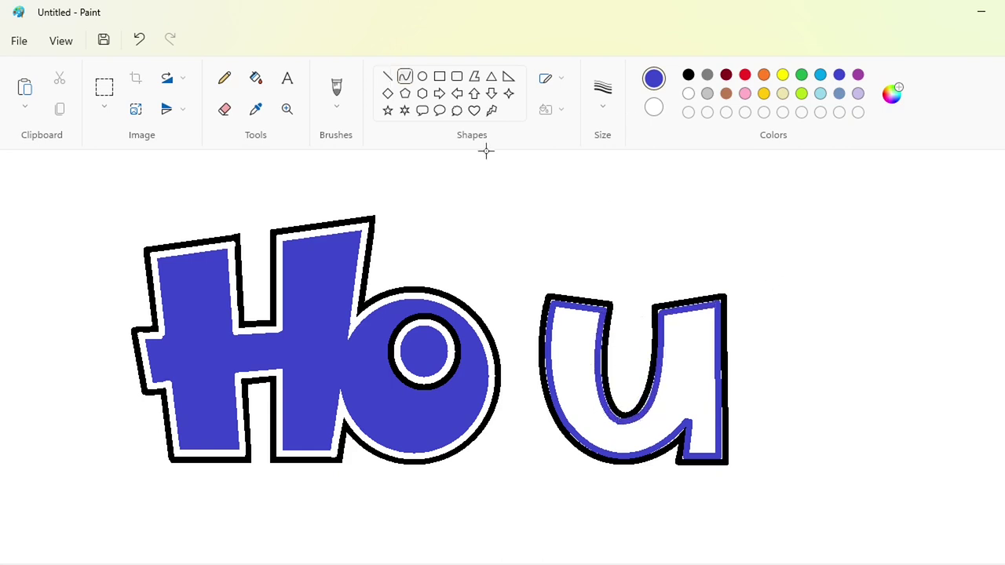
- Fill the U's traced border with white and its interior with indigo
{"action": "left_click", "coordinate": [256, 77]}
{"action": "left_click", "coordinate": [859, 76]}
{"action": "left_click", "coordinate": [699, 345]}
{"action": "left_click", "coordinate": [689, 94]}
{"action": "left_click", "coordinate": [719, 310]}
{"action": "left_click", "coordinate": [839, 76]}
{"action": "left_click", "coordinate": [705, 348]}
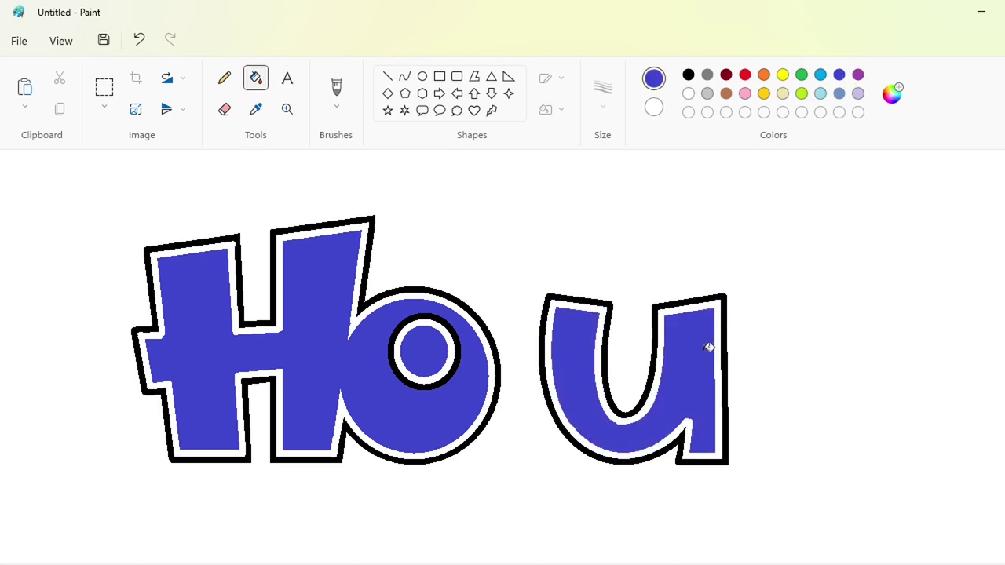
- Recolour the U's white inner border purple
{"action": "left_click", "coordinate": [104, 87]}
{"action": "left_click_drag", "start_coordinate": [513, 229], "coordinate": [803, 541]}
{"action": "left_click", "coordinate": [816, 527]}
{"action": "left_click", "coordinate": [857, 77]}
{"action": "left_click", "coordinate": [256, 77]}
{"action": "left_click", "coordinate": [547, 337]}
- Copy the finished U with a rectangular selection and erase the original by filling its parts with white
{"action": "left_click", "coordinate": [103, 86]}
{"action": "left_click_drag", "start_coordinate": [512, 220], "coordinate": [816, 516]}
{"action": "left_click", "coordinate": [256, 78]}
{"action": "left_click", "coordinate": [688, 93]}
{"action": "left_click", "coordinate": [666, 348]}
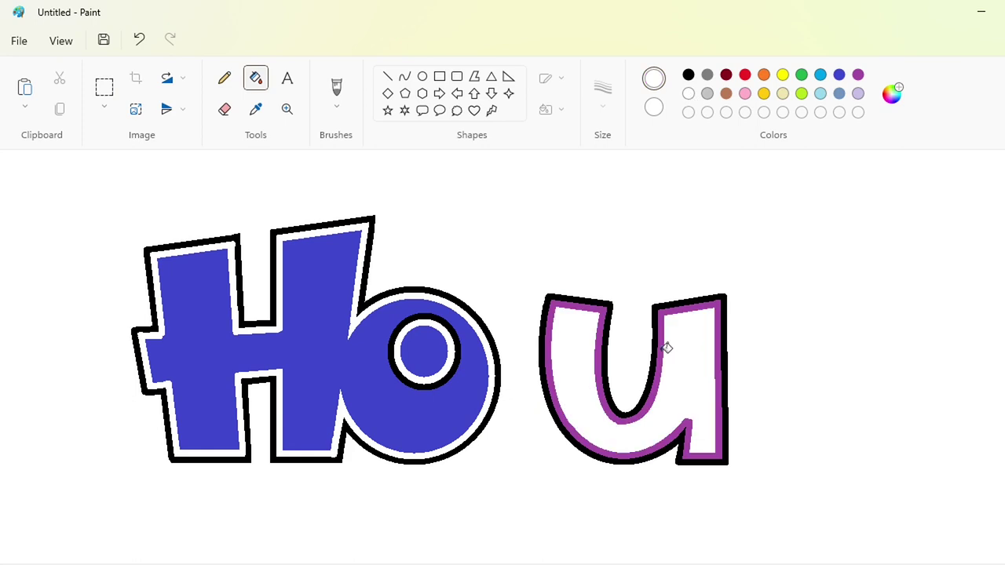
{"action": "left_click", "coordinate": [664, 348]}
{"action": "left_click", "coordinate": [658, 354]}
- Paste the copied U as a transparent selection and place it directly against the right side of the O
{"action": "key", "text": "ctrl+v"}
{"action": "left_click", "coordinate": [104, 106]}
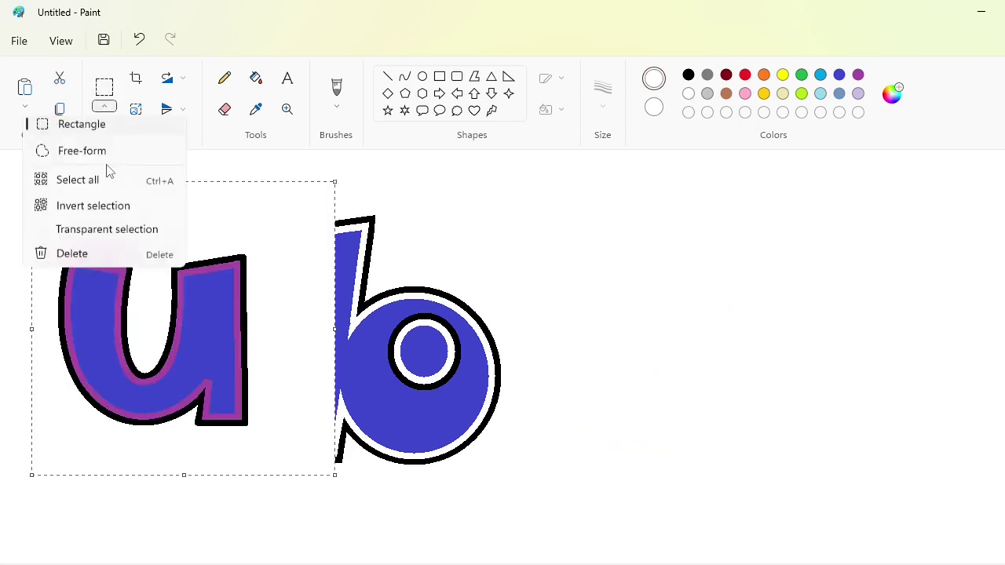
{"action": "left_click", "coordinate": [117, 229]}
{"action": "mouse_move", "coordinate": [169, 341]}
{"action": "left_mouse_down"}
{"action": "mouse_move", "coordinate": [383, 353]}
{"action": "mouse_move", "coordinate": [463, 381]}
{"action": "left_mouse_up"}
{"action": "key", "text": "Right"}
{"action": "key", "text": "Right"}
{"action": "key", "text": "Right"}
{"action": "key", "text": "Right"}
{"action": "key", "text": "Right"}
{"action": "key", "text": "Right"}
{"action": "key", "text": "Right"}
{"action": "key", "text": "Right"}
{"action": "key", "text": "Right"}
{"action": "key", "text": "Right"}
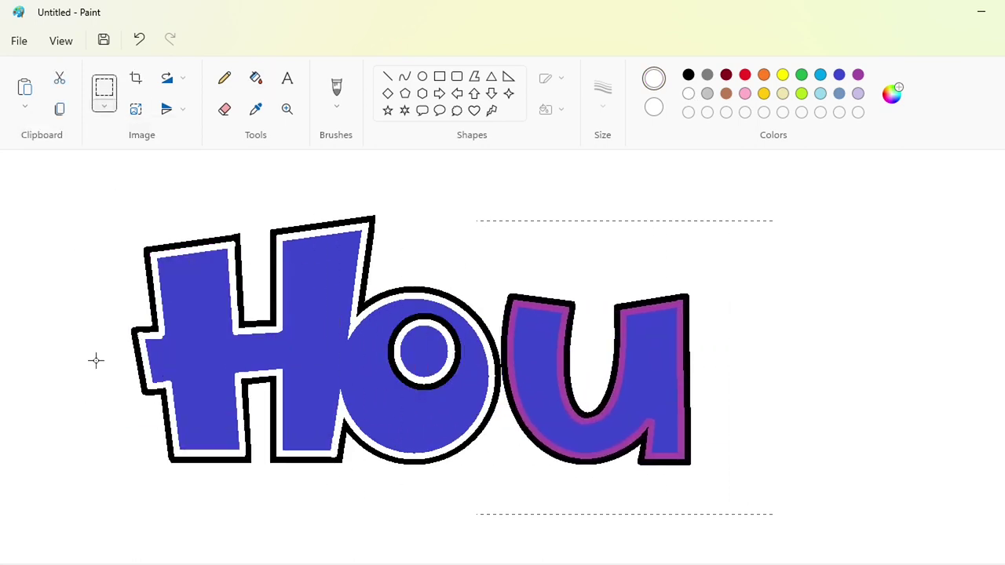
- Nudge the U toward the O until its black outline slightly overlaps the O's edge
{"action": "key", "text": "Left"}
{"action": "key", "text": "Left"}
{"action": "key", "text": "Left"}
{"action": "key", "text": "Left"}
{"action": "key", "text": "Left"}
{"action": "key", "text": "Left"}
{"action": "key", "text": "Left"}
{"action": "key", "text": "Left"}
{"action": "key", "text": "Left"}
{"action": "key", "text": "Left"}
{"action": "key", "text": "Left"}
{"action": "key", "text": "Left"}
{"action": "key", "text": "Left"}
{"action": "key", "text": "Right"}
{"action": "key", "text": "Right"}
{"action": "key", "text": "Right"}
{"action": "key", "text": "Right"}
- Fill the U's purple border white and whiten the black outline where the U overlaps the O
{"action": "left_click", "coordinate": [257, 79]}
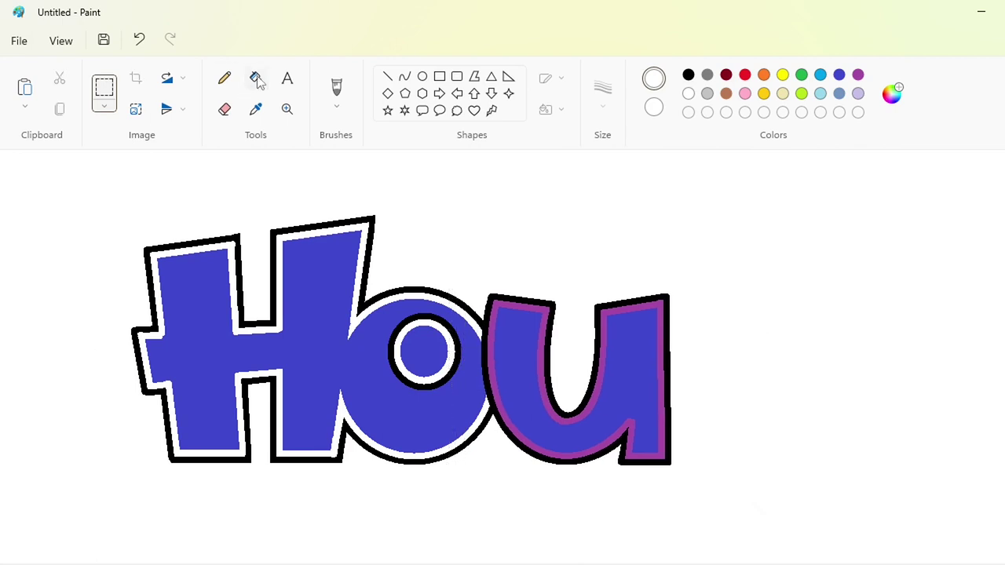
{"action": "left_click", "coordinate": [501, 305]}
{"action": "left_click", "coordinate": [387, 77]}
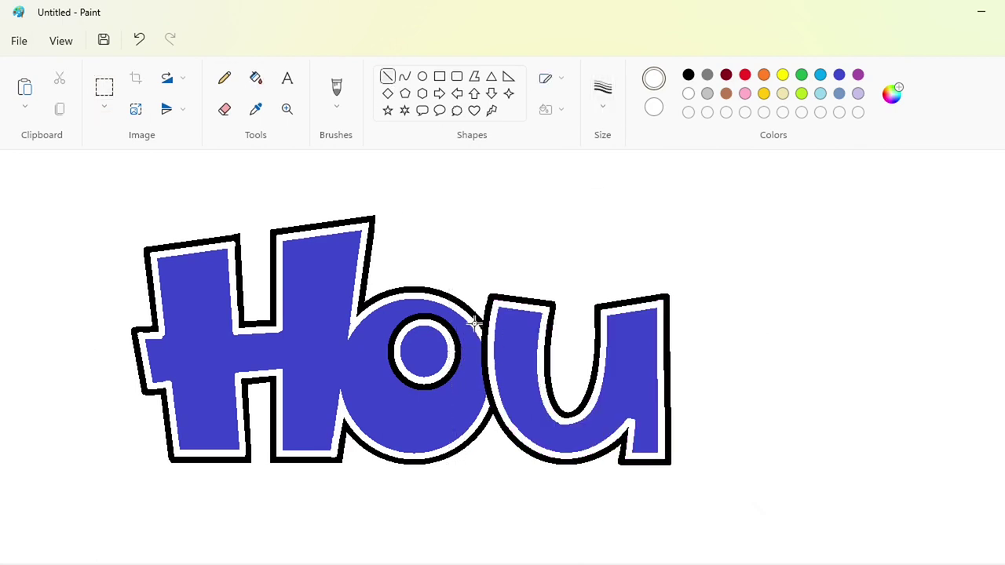
{"action": "left_click_drag", "start_coordinate": [488, 341], "coordinate": [472, 323]}
{"action": "left_click", "coordinate": [256, 78]}
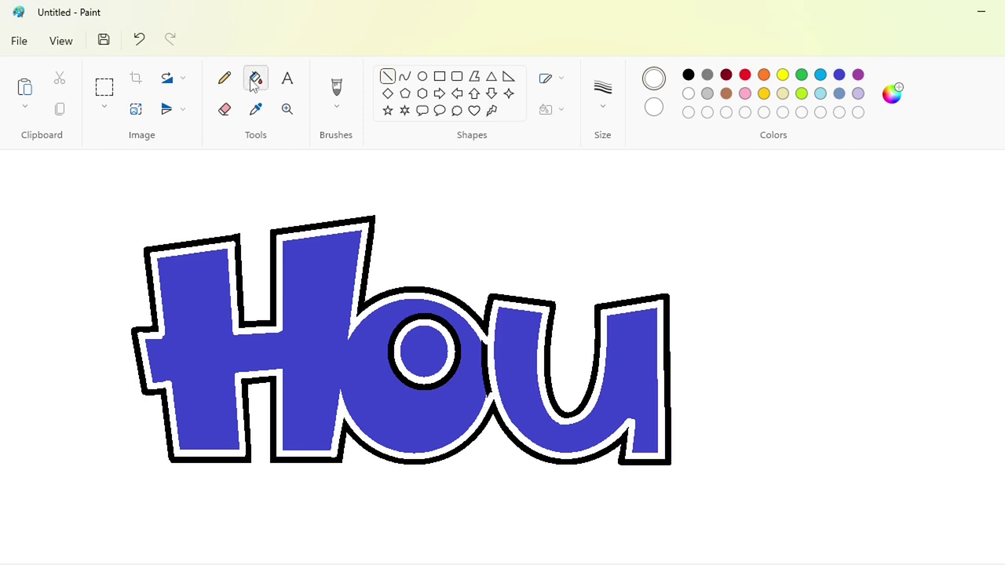
{"action": "left_click", "coordinate": [493, 357]}
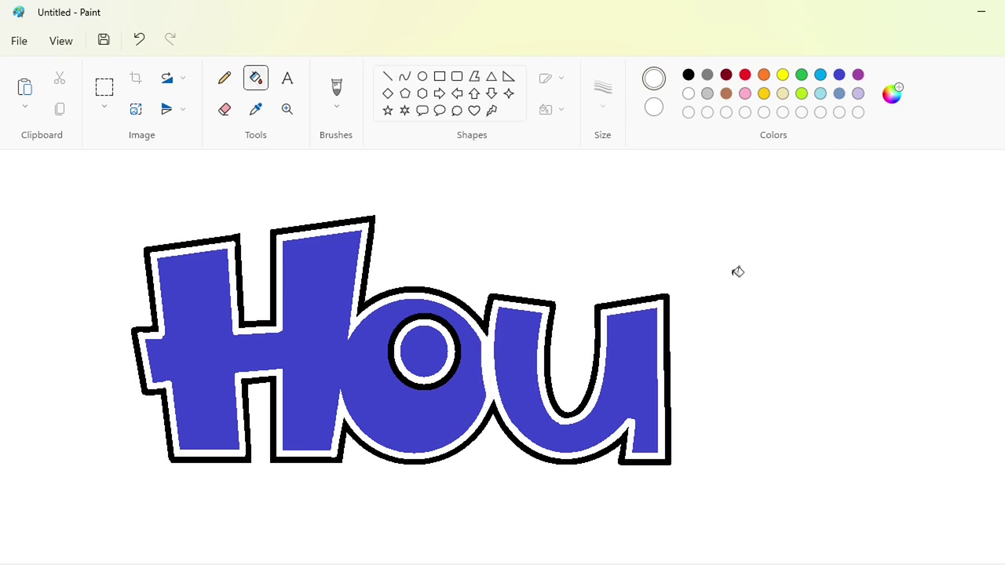
- Draw a purple ellipse over the O and resize it to match the edge of the O's indigo fill
{"action": "left_click", "coordinate": [422, 76]}
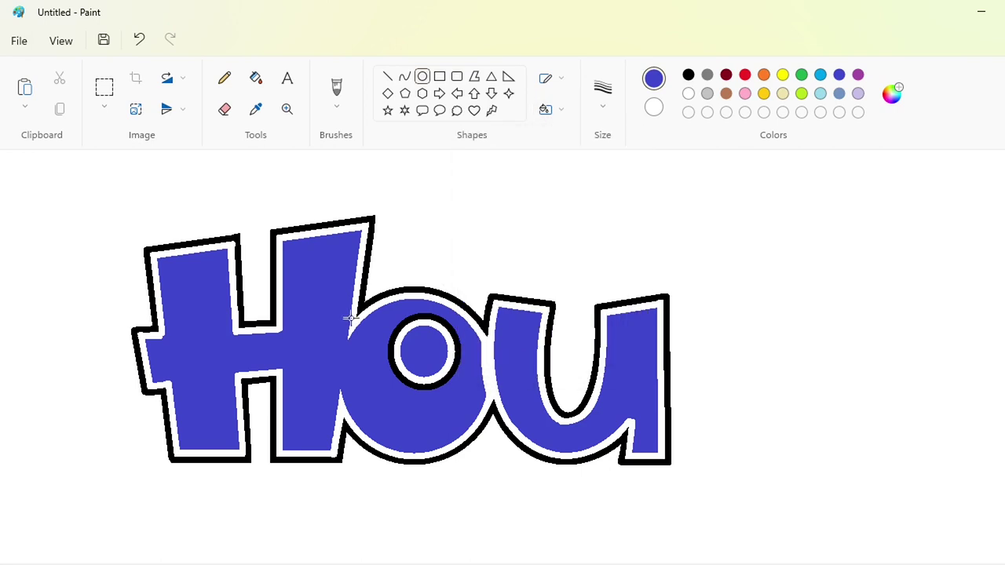
{"action": "left_click_drag", "start_coordinate": [348, 304], "coordinate": [484, 441]}
{"action": "left_click_drag", "start_coordinate": [415, 304], "coordinate": [416, 299]}
{"action": "left_click_drag", "start_coordinate": [416, 440], "coordinate": [417, 452]}
{"action": "left_click_drag", "start_coordinate": [347, 374], "coordinate": [344, 375]}
{"action": "left_click_drag", "start_coordinate": [483, 370], "coordinate": [487, 369]}
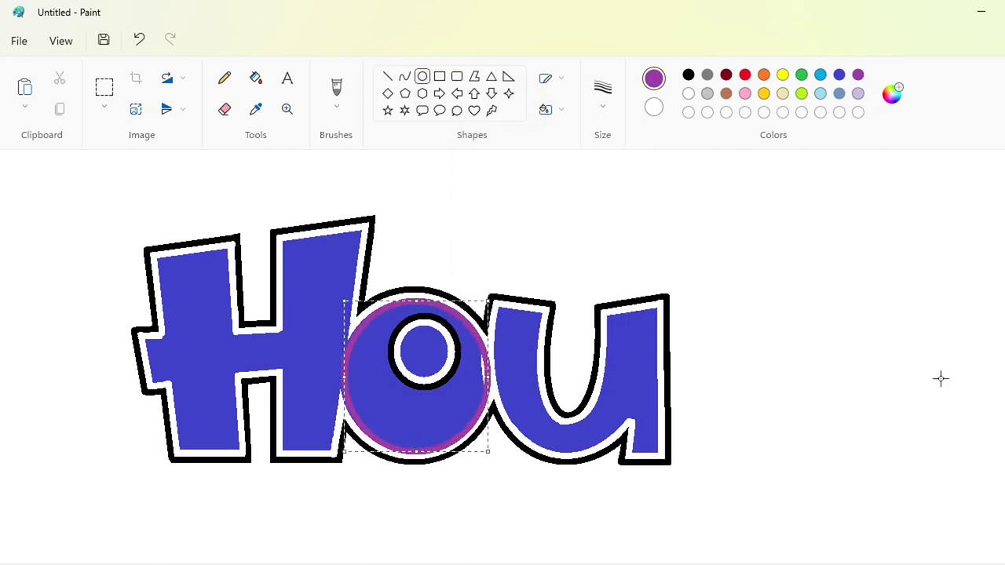
- Undo the ellipse, the white overlap edits and the U's placement, back to the movable U with the purple border
{"action": "key", "text": "ctrl+z"}
{"action": "key", "text": "ctrl+z"}
{"action": "key", "text": "ctrl+z"}
{"action": "key", "text": "ctrl+z"}
{"action": "key", "text": "ctrl+z"}
{"action": "key", "text": "ctrl+z"}
{"action": "key", "text": "ctrl+z"}
{"action": "key", "text": "ctrl+z"}
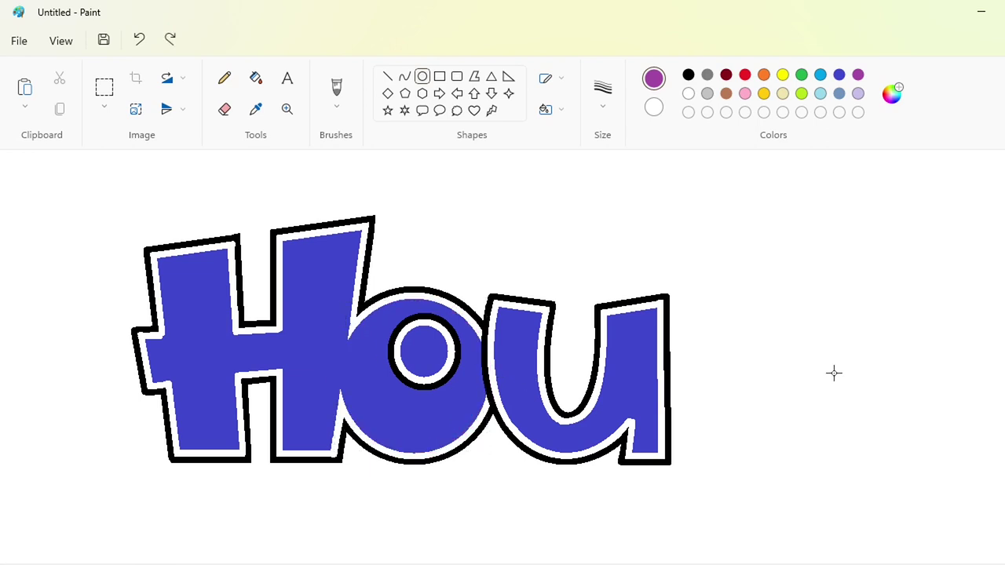
{"action": "key", "text": "ctrl+y"}
- Reposition the transparent U horizontally so it overlaps the right side of the O more deeply, and fix it there
{"action": "key", "text": "Right"}
{"action": "key", "text": "Right"}
{"action": "key", "text": "Right"}
{"action": "key", "text": "Right"}
{"action": "key", "text": "Right"}
{"action": "key", "text": "Right"}
{"action": "key", "text": "Right"}
{"action": "key", "text": "Right"}
{"action": "key", "text": "Right"}
{"action": "key", "text": "Right"}
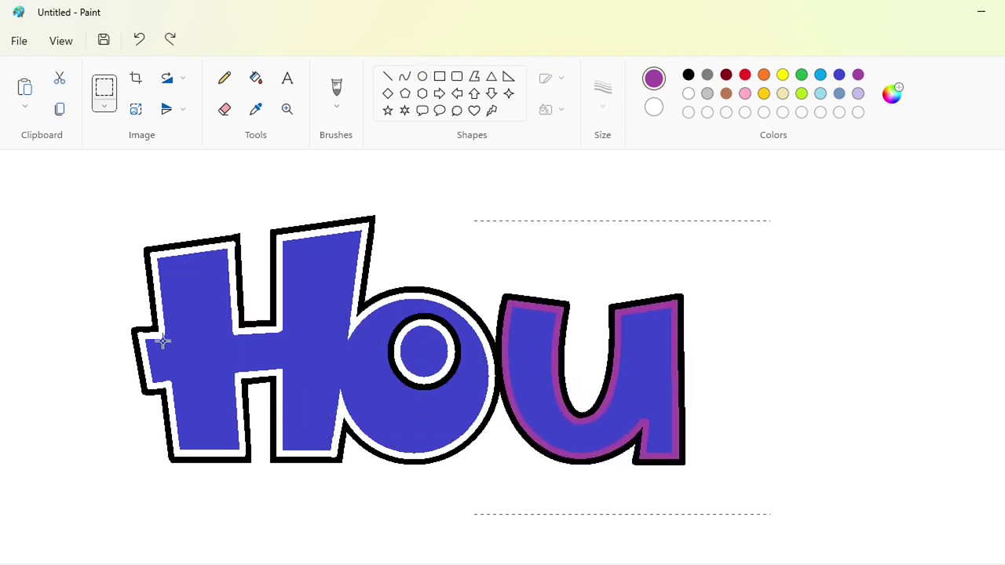
{"action": "key", "text": "Left"}
{"action": "key", "text": "Left"}
{"action": "key", "text": "Left"}
{"action": "key", "text": "Left"}
{"action": "key", "text": "Left"}
{"action": "key", "text": "Right"}
{"action": "key", "text": "Right"}
{"action": "left_click", "coordinate": [253, 320]}
- Fill the U's purple border white and whiten the black outline separating the overlapping O and U
{"action": "left_click", "coordinate": [256, 78]}
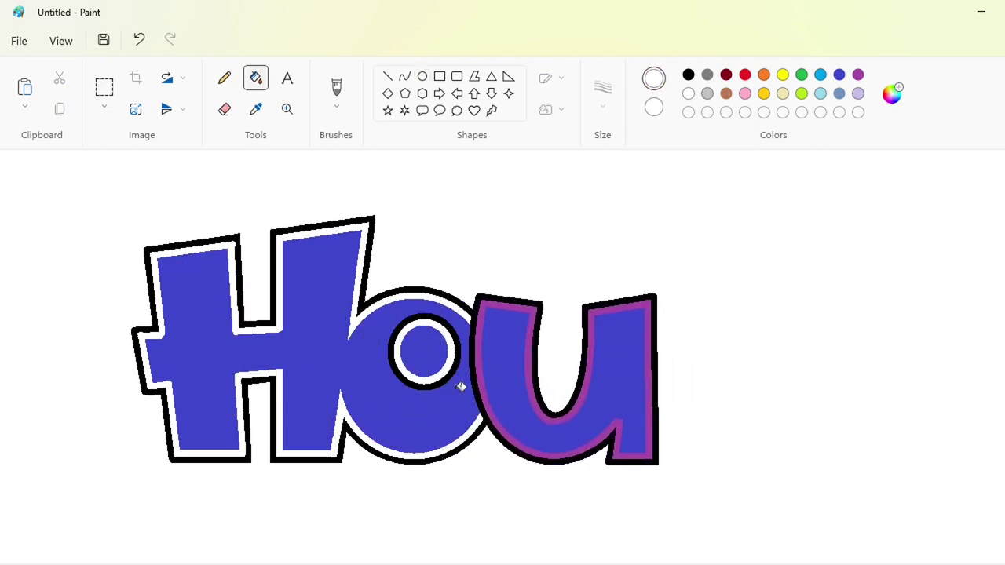
{"action": "left_click", "coordinate": [481, 374]}
{"action": "left_click", "coordinate": [387, 77]}
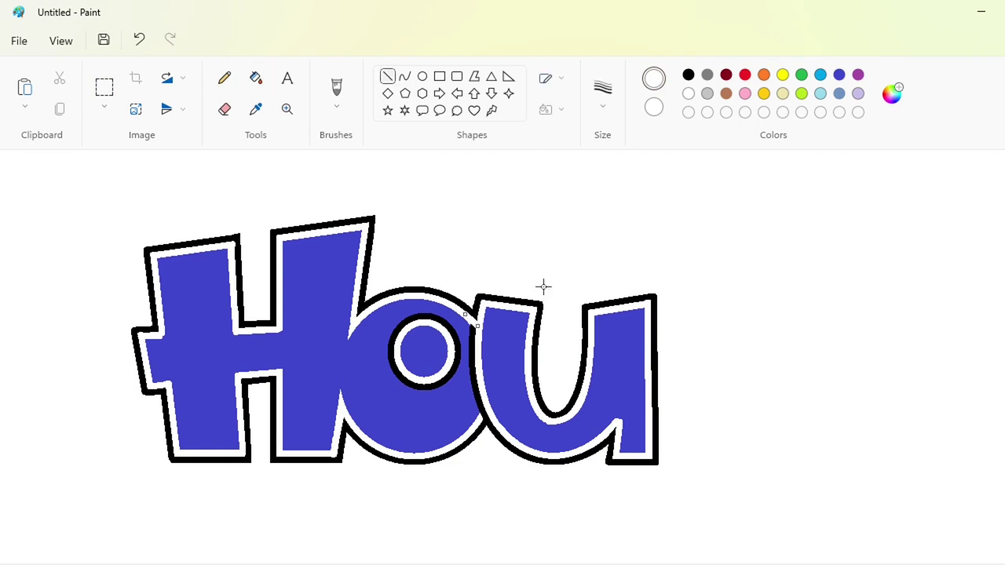
{"action": "left_click", "coordinate": [256, 78]}
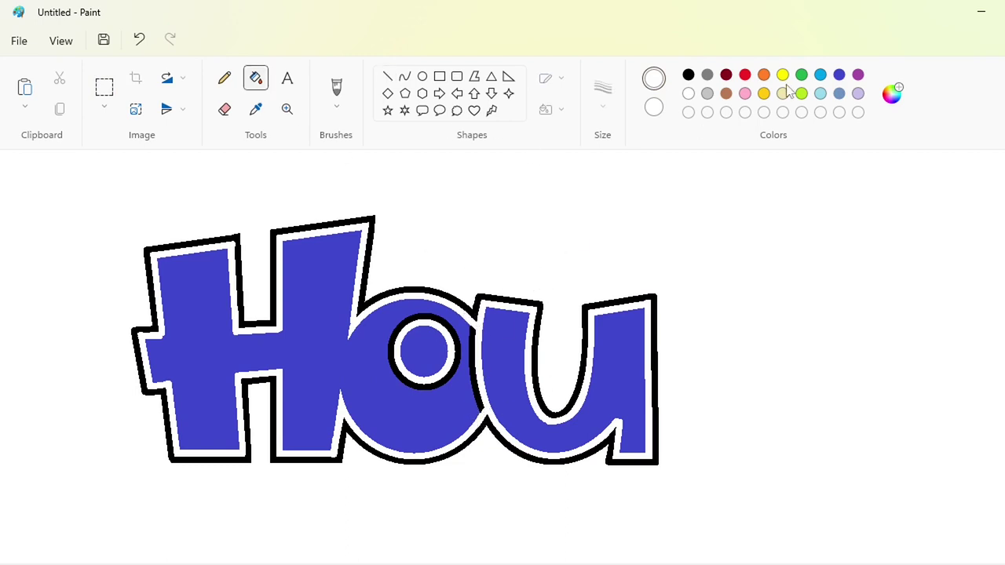
{"action": "left_click", "coordinate": [475, 364]}
- Draw a purple ellipse over the O and resize it to match the edge of the O's indigo fill
{"action": "left_click", "coordinate": [839, 75]}
{"action": "left_click", "coordinate": [423, 76]}
{"action": "left_click", "coordinate": [857, 76]}
{"action": "left_click_drag", "start_coordinate": [351, 333], "coordinate": [492, 462]}
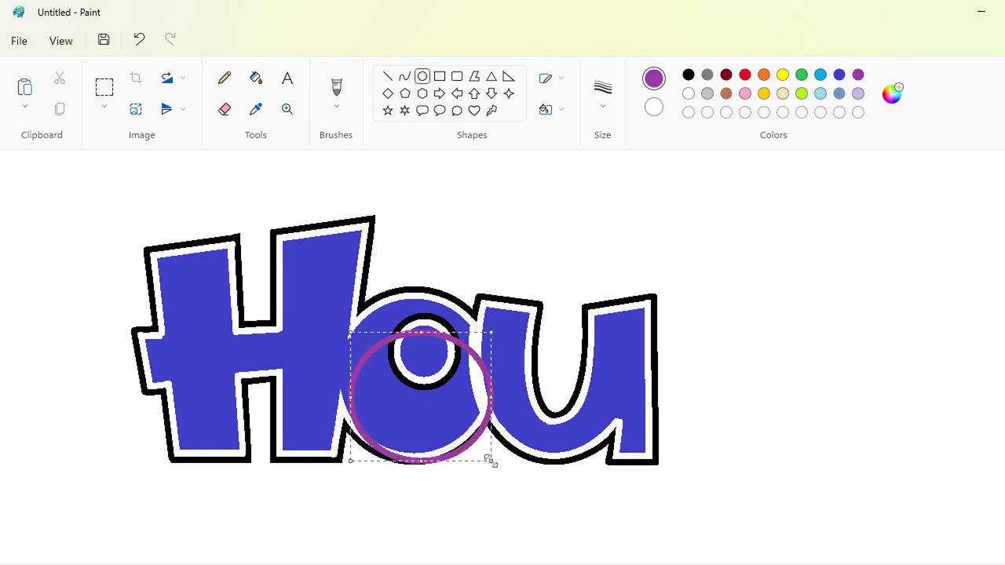
{"action": "left_click_drag", "start_coordinate": [434, 416], "coordinate": [429, 404]}
{"action": "left_click_drag", "start_coordinate": [416, 322], "coordinate": [417, 301]}
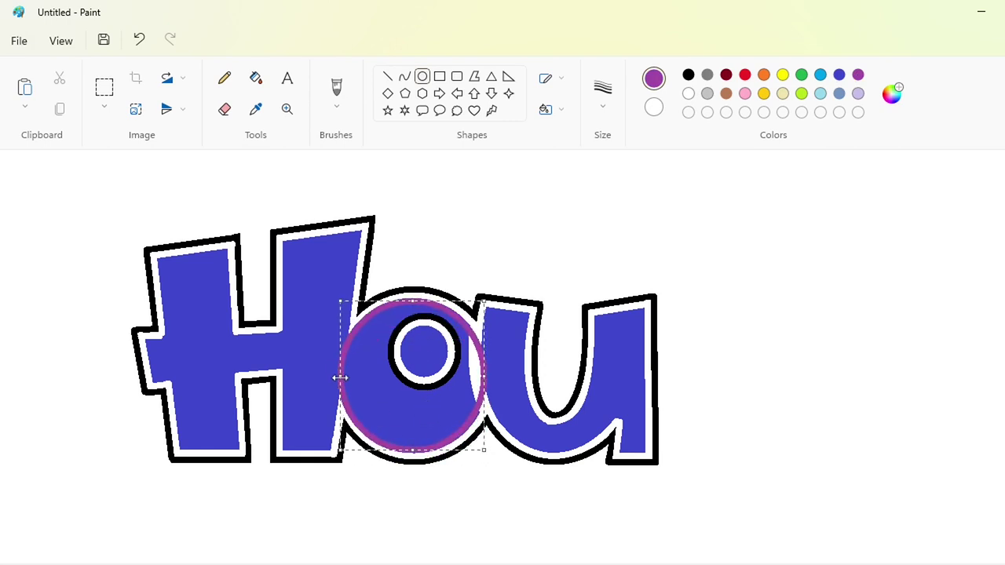
- Recolour the ellipse guide indigo and blend the O's fill into the U where the two letters overlap
{"action": "left_click", "coordinate": [839, 75]}
{"action": "left_click", "coordinate": [256, 78]}
{"action": "left_click", "coordinate": [225, 109]}
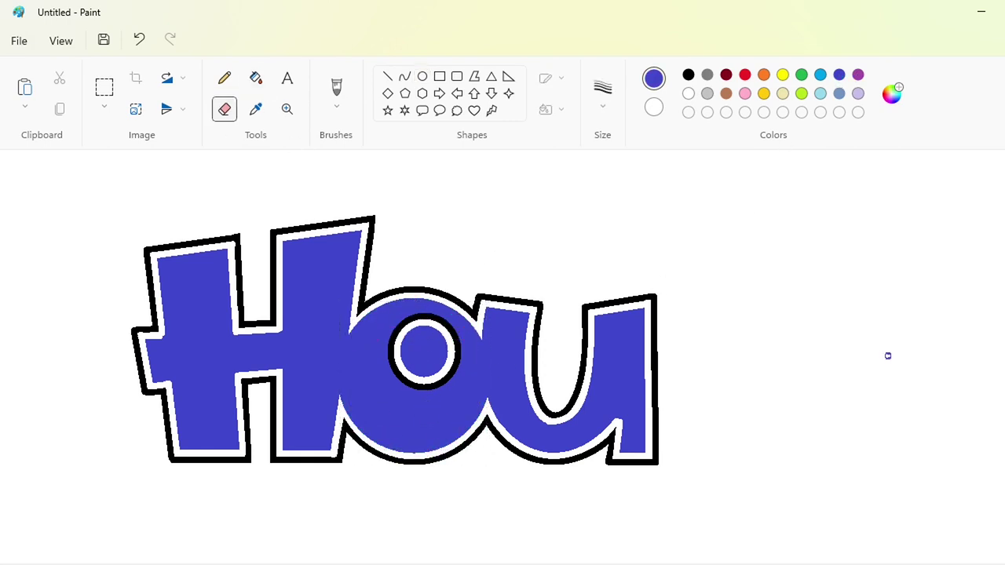
{"action": "left_click", "coordinate": [603, 88]}
{"action": "left_click", "coordinate": [620, 241]}
- Add a black letter "S" as text in the empty area beside the U
{"action": "scroll", "coordinate": [577, 557], "scroll_direction": "right", "scroll_amount": 3}
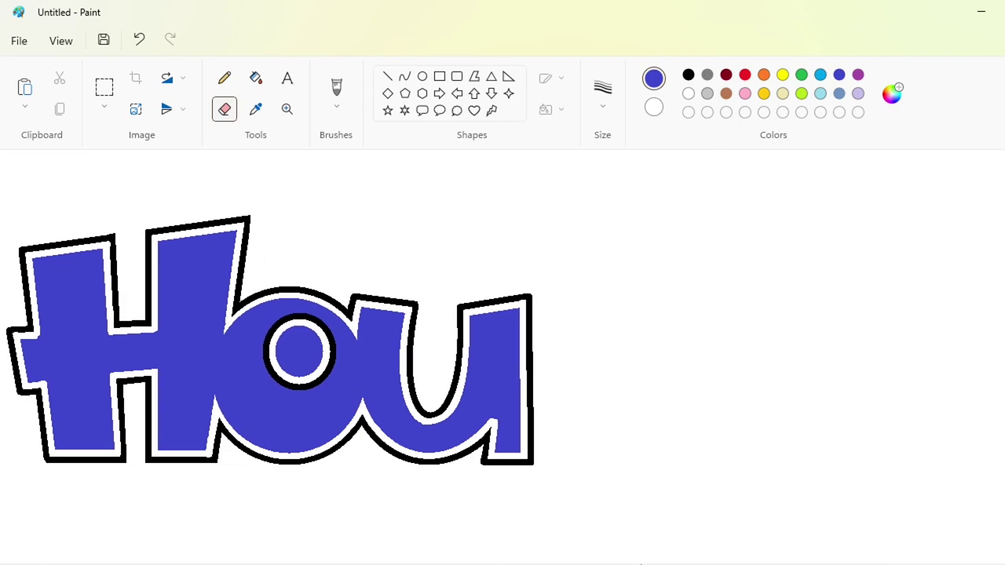
{"action": "left_click", "coordinate": [287, 78]}
{"action": "left_click", "coordinate": [689, 74]}
{"action": "left_click", "coordinate": [626, 174]}
{"action": "type", "text": "S"}
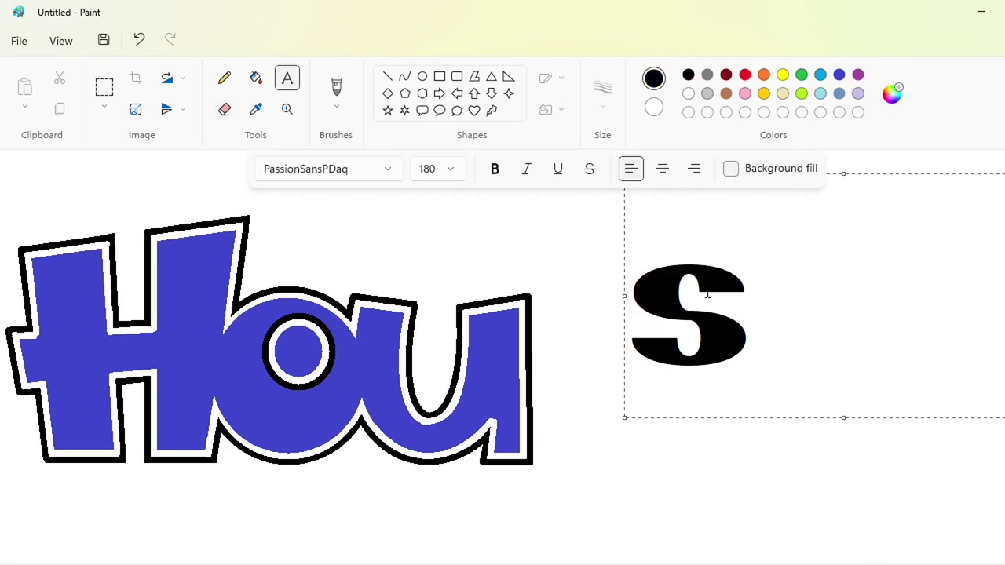
- Enlarge the text frame, set the S's font size to 250 and move it next to the U
{"action": "left_click_drag", "start_coordinate": [622, 418], "coordinate": [567, 524]}
{"action": "left_click_drag", "start_coordinate": [942, 179], "coordinate": [925, 255]}
{"action": "left_click_drag", "start_coordinate": [796, 212], "coordinate": [796, 249]}
{"action": "key", "text": "ctrl+a"}
{"action": "left_click", "coordinate": [451, 170]}
{"action": "left_click", "coordinate": [438, 259]}
{"action": "left_click_drag", "start_coordinate": [550, 249], "coordinate": [540, 196]}
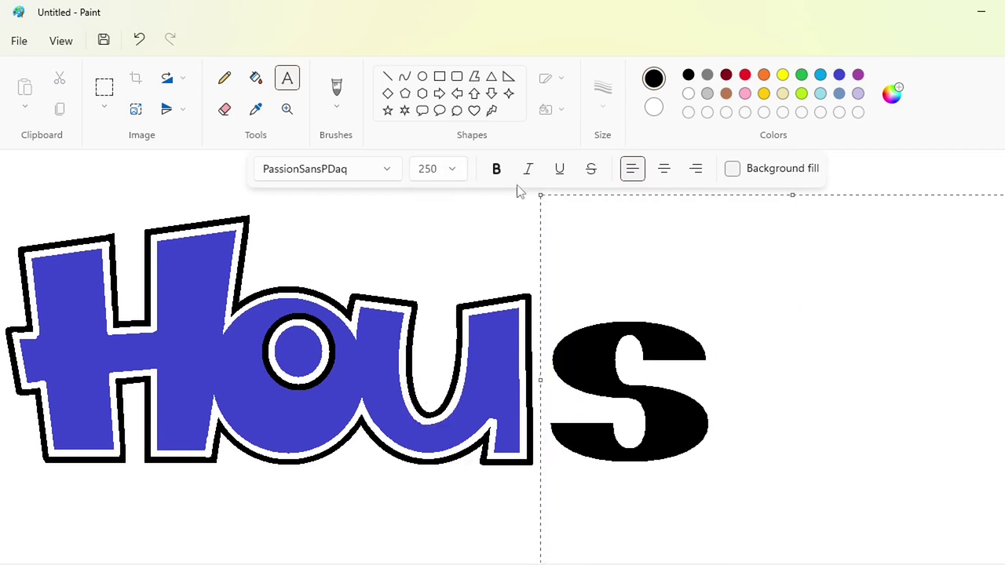
- Set the S's font size to 300, reposition it just beside the U and fix it there
{"action": "key", "text": "ctrl+a"}
{"action": "left_click", "coordinate": [427, 169]}
{"action": "type", "text": "300"}
{"action": "key", "text": "Return"}
{"action": "left_click_drag", "start_coordinate": [540, 196], "coordinate": [537, 149]}
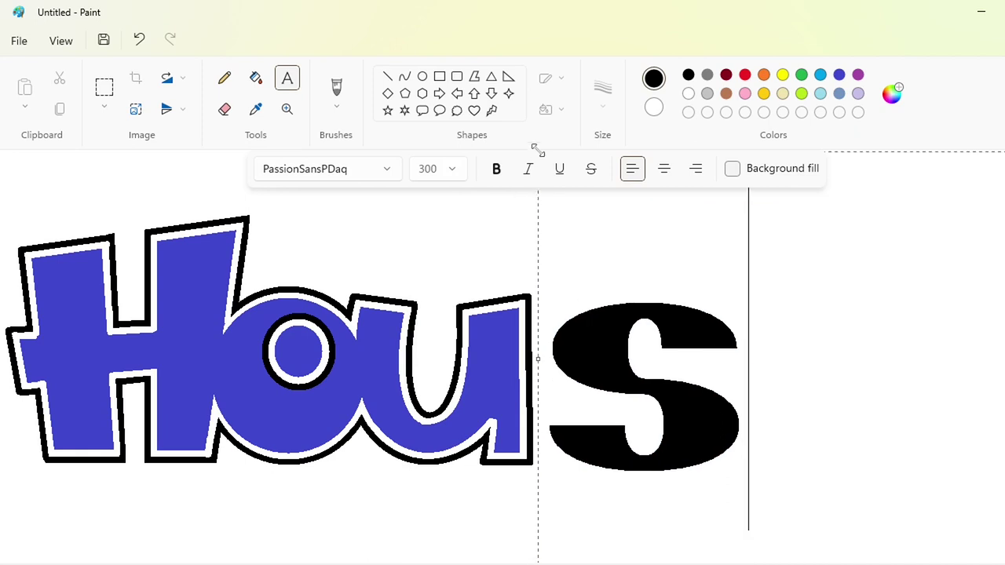
{"action": "left_click_drag", "start_coordinate": [863, 153], "coordinate": [908, 213]}
{"action": "left_click", "coordinate": [502, 228]}
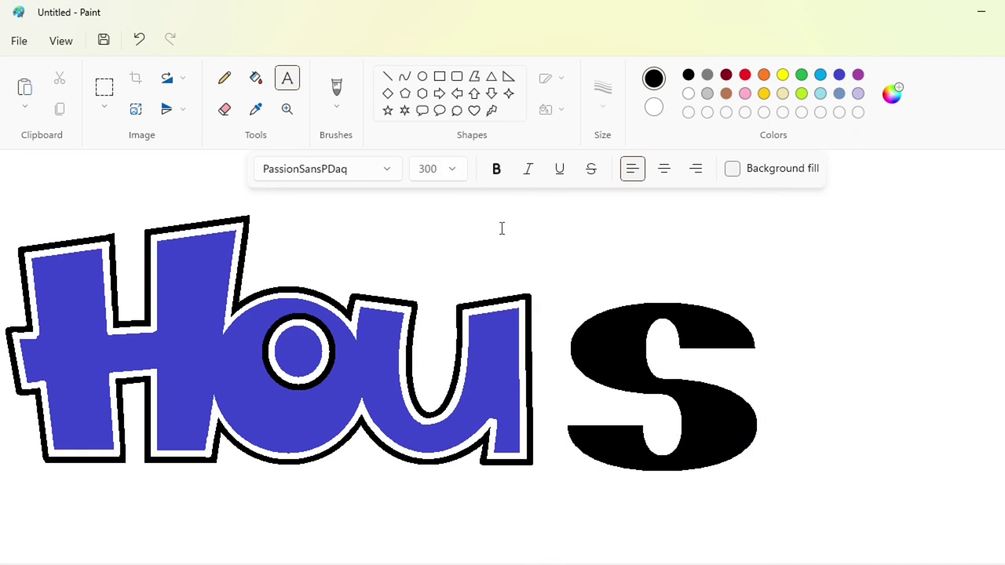
- Trace the S's upper terminal with a purple line and its top arc with a purple curve
{"action": "left_click", "coordinate": [404, 78]}
{"action": "left_click", "coordinate": [858, 75]}
{"action": "left_click", "coordinate": [387, 76]}
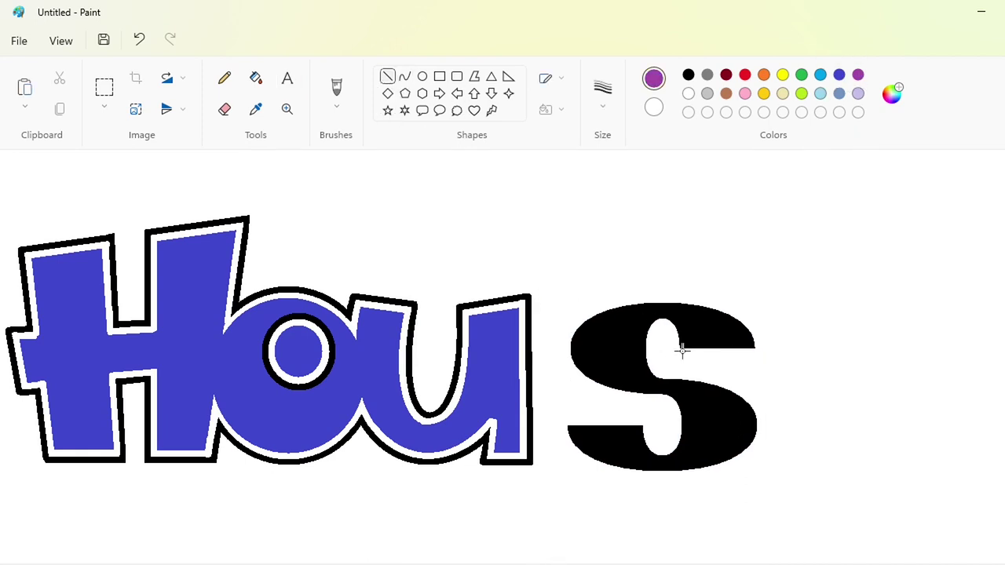
{"action": "mouse_move", "coordinate": [679, 351]}
{"action": "left_mouse_down"}
{"action": "mouse_move", "coordinate": [761, 351]}
{"action": "mouse_move", "coordinate": [652, 300]}
{"action": "mouse_move", "coordinate": [744, 315]}
{"action": "mouse_move", "coordinate": [700, 295]}
{"action": "mouse_move", "coordinate": [566, 351]}
{"action": "left_mouse_up"}
{"action": "left_click", "coordinate": [404, 78]}
{"action": "mouse_move", "coordinate": [603, 322]}
{"action": "left_mouse_down"}
{"action": "mouse_move", "coordinate": [608, 297]}
{"action": "mouse_move", "coordinate": [558, 316]}
{"action": "left_mouse_up"}
{"action": "left_click", "coordinate": [570, 365]}
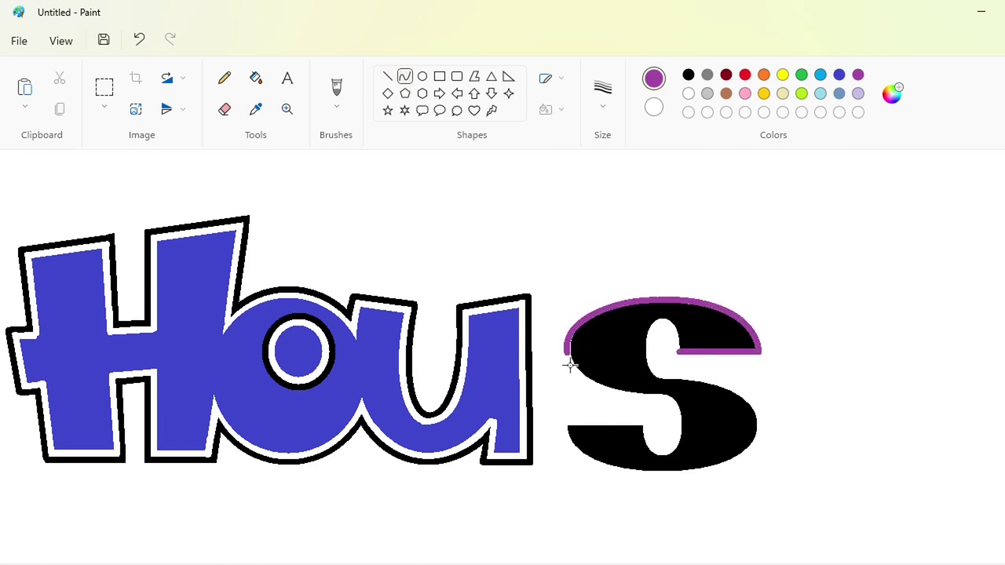
- Trace the S's upper-left bowl and the lower inner opening with purple curves
{"action": "mouse_move", "coordinate": [567, 354]}
{"action": "left_mouse_down"}
{"action": "mouse_move", "coordinate": [628, 403]}
{"action": "mouse_move", "coordinate": [657, 397]}
{"action": "left_mouse_up"}
{"action": "mouse_move", "coordinate": [601, 380]}
{"action": "left_mouse_down"}
{"action": "mouse_move", "coordinate": [571, 386]}
{"action": "mouse_move", "coordinate": [625, 399]}
{"action": "mouse_move", "coordinate": [671, 451]}
{"action": "mouse_move", "coordinate": [680, 400]}
{"action": "mouse_move", "coordinate": [685, 426]}
{"action": "mouse_move", "coordinate": [646, 425]}
{"action": "left_mouse_up"}
{"action": "left_click", "coordinate": [658, 400]}
{"action": "left_click_drag", "start_coordinate": [659, 442], "coordinate": [663, 461]}
- Trace the S's lower terminal with a purple line and its bottom arc with a purple curve
{"action": "mouse_move", "coordinate": [654, 449]}
{"action": "left_mouse_down"}
{"action": "mouse_move", "coordinate": [562, 423]}
{"action": "mouse_move", "coordinate": [658, 474]}
{"action": "mouse_move", "coordinate": [601, 473]}
{"action": "mouse_move", "coordinate": [777, 421]}
{"action": "mouse_move", "coordinate": [696, 478]}
{"action": "mouse_move", "coordinate": [774, 456]}
{"action": "left_mouse_up"}
{"action": "left_click", "coordinate": [591, 393]}
{"action": "left_click", "coordinate": [388, 77]}
{"action": "left_click", "coordinate": [405, 76]}
{"action": "left_click", "coordinate": [819, 456]}
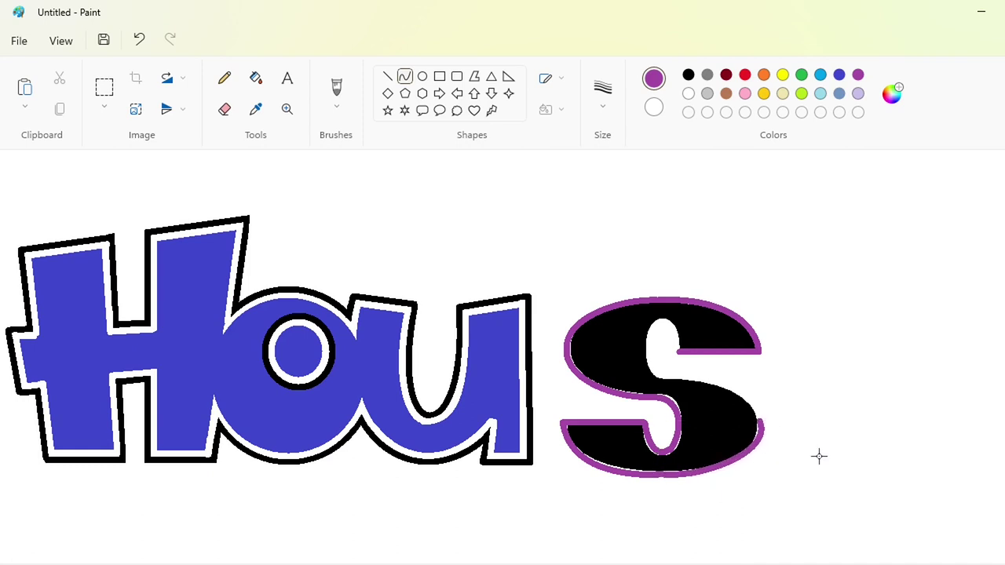
- Trace the S's lower-right bowl with a purple curve running up to the middle of the letter
{"action": "left_click_drag", "start_coordinate": [761, 420], "coordinate": [673, 377]}
{"action": "mouse_move", "coordinate": [720, 408]}
{"action": "left_mouse_down"}
{"action": "mouse_move", "coordinate": [722, 372]}
{"action": "mouse_move", "coordinate": [713, 380]}
{"action": "mouse_move", "coordinate": [662, 320]}
{"action": "left_mouse_up"}
{"action": "left_click", "coordinate": [713, 381]}
{"action": "left_click", "coordinate": [693, 374]}
- Undo the curve in the S's upper inner opening and redraw it to close the purple outline
{"action": "left_click_drag", "start_coordinate": [664, 370], "coordinate": [640, 338]}
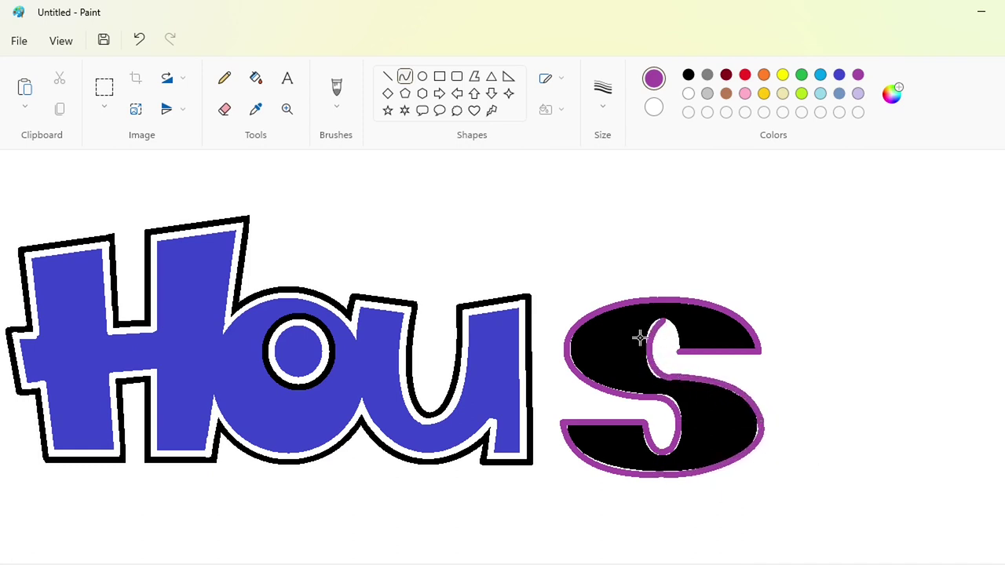
{"action": "key", "text": "ctrl+z"}
{"action": "mouse_move", "coordinate": [672, 377]}
{"action": "left_mouse_down"}
{"action": "mouse_move", "coordinate": [649, 347]}
{"action": "mouse_move", "coordinate": [647, 366]}
{"action": "mouse_move", "coordinate": [662, 319]}
{"action": "mouse_move", "coordinate": [678, 352]}
{"action": "left_mouse_up"}
{"action": "left_click", "coordinate": [646, 307]}
{"action": "left_click", "coordinate": [686, 320]}
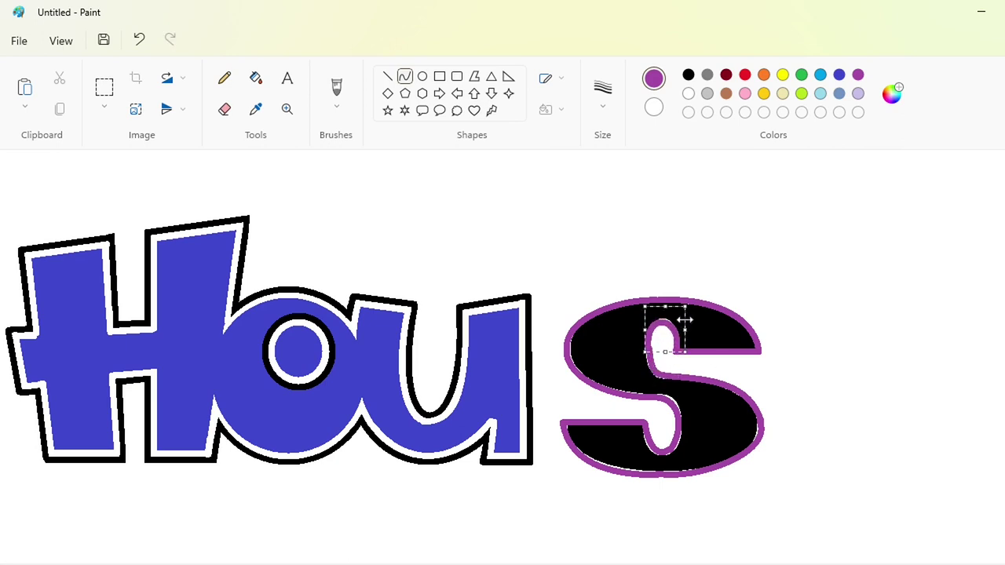
{"action": "left_click", "coordinate": [816, 260]}
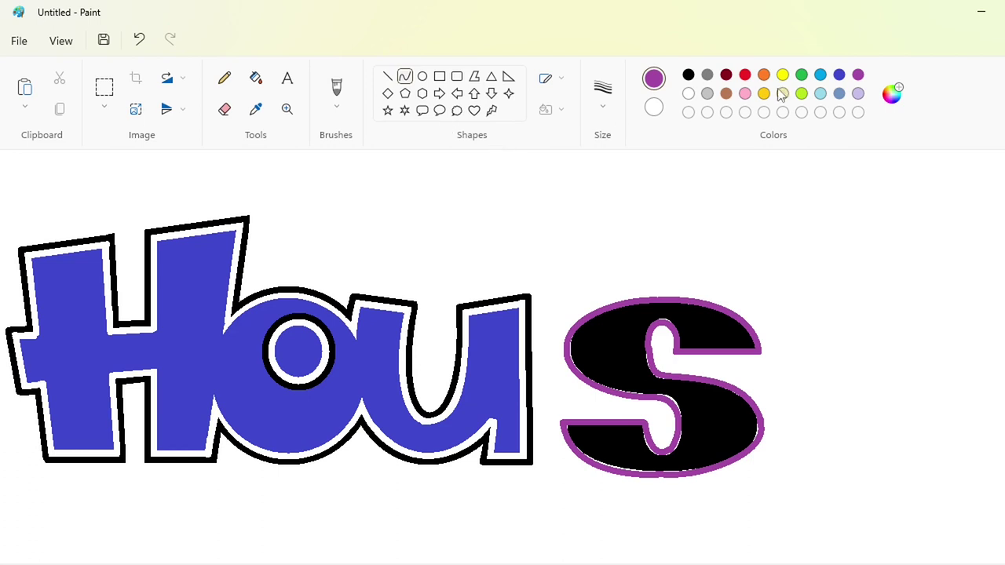
- Fill the S's black interior white and its purple outline black
{"action": "left_click", "coordinate": [256, 78]}
{"action": "left_click", "coordinate": [689, 93]}
{"action": "left_click", "coordinate": [715, 322]}
{"action": "left_click", "coordinate": [688, 75]}
{"action": "left_click", "coordinate": [760, 338]}
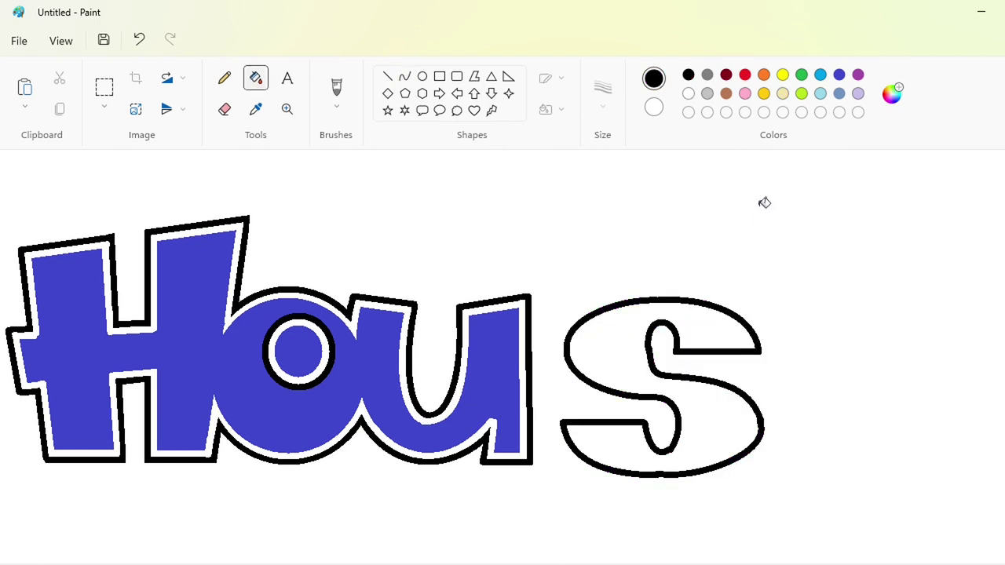
- Draw purple inner border lines along the S's upper terminal and beneath its top arc
{"action": "left_click", "coordinate": [858, 74]}
{"action": "left_click", "coordinate": [387, 76]}
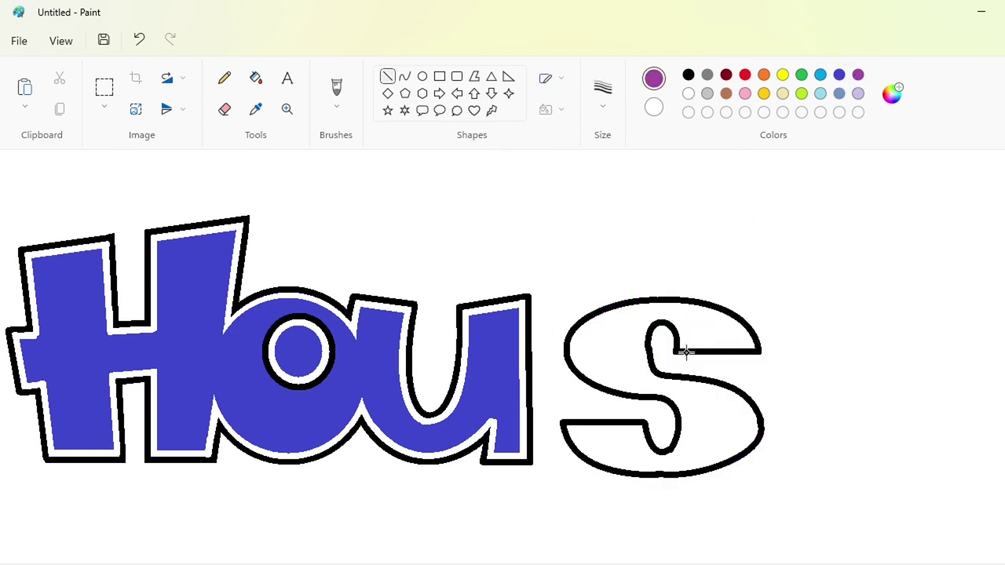
{"action": "mouse_move", "coordinate": [680, 345]}
{"action": "left_mouse_down"}
{"action": "mouse_move", "coordinate": [758, 345]}
{"action": "mouse_move", "coordinate": [674, 308]}
{"action": "left_mouse_up"}
{"action": "left_click", "coordinate": [404, 77]}
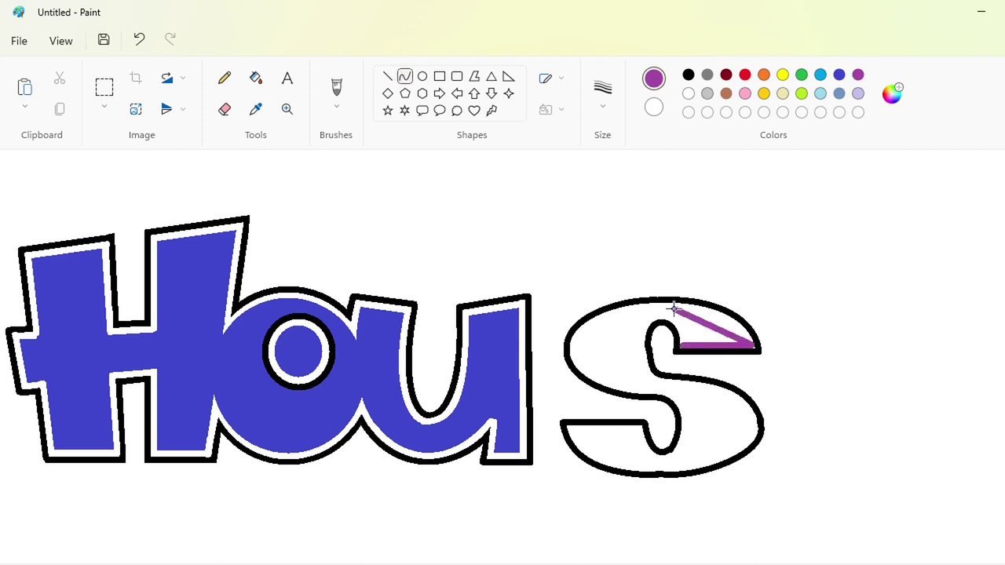
{"action": "left_click_drag", "start_coordinate": [739, 335], "coordinate": [578, 311]}
- Continue the purple inner border along the S's upper-left bowl and around its lower inner opening, redrawing the opening's curve
{"action": "left_click_drag", "start_coordinate": [586, 369], "coordinate": [658, 392]}
{"action": "left_click_drag", "start_coordinate": [594, 363], "coordinate": [641, 430]}
{"action": "left_click", "coordinate": [844, 356]}
{"action": "key", "text": "ctrl+z"}
{"action": "mouse_move", "coordinate": [644, 445]}
{"action": "left_mouse_down"}
{"action": "mouse_move", "coordinate": [649, 456]}
{"action": "mouse_move", "coordinate": [642, 439]}
{"action": "mouse_move", "coordinate": [571, 429]}
{"action": "mouse_move", "coordinate": [614, 459]}
{"action": "mouse_move", "coordinate": [663, 470]}
{"action": "left_mouse_up"}
{"action": "left_click", "coordinate": [639, 447]}
{"action": "left_click", "coordinate": [709, 372]}
- Continue the purple inner border along the S's bottom arc and lower-right bowl
{"action": "left_click", "coordinate": [405, 77]}
{"action": "mouse_move", "coordinate": [595, 450]}
{"action": "left_mouse_down"}
{"action": "mouse_move", "coordinate": [579, 462]}
{"action": "mouse_move", "coordinate": [632, 470]}
{"action": "mouse_move", "coordinate": [756, 423]}
{"action": "left_mouse_up"}
{"action": "mouse_move", "coordinate": [704, 452]}
{"action": "left_mouse_down"}
{"action": "mouse_move", "coordinate": [699, 466]}
{"action": "mouse_move", "coordinate": [745, 455]}
{"action": "mouse_move", "coordinate": [680, 382]}
{"action": "left_mouse_up"}
{"action": "left_click", "coordinate": [829, 432]}
- Complete the S's purple inner border with curves around the upper inner opening
{"action": "mouse_move", "coordinate": [732, 413]}
{"action": "left_mouse_down"}
{"action": "mouse_move", "coordinate": [747, 394]}
{"action": "mouse_move", "coordinate": [638, 347]}
{"action": "mouse_move", "coordinate": [643, 370]}
{"action": "mouse_move", "coordinate": [654, 319]}
{"action": "mouse_move", "coordinate": [643, 322]}
{"action": "mouse_move", "coordinate": [685, 341]}
{"action": "mouse_move", "coordinate": [682, 322]}
{"action": "left_mouse_up"}
{"action": "left_click", "coordinate": [810, 343]}
{"action": "left_click", "coordinate": [565, 332]}
{"action": "left_click_drag", "start_coordinate": [680, 327], "coordinate": [683, 325]}
{"action": "left_click", "coordinate": [791, 310]}
- Fill the S's interior indigo and its purple inner border white
{"action": "left_click", "coordinate": [256, 78]}
{"action": "left_click", "coordinate": [840, 75]}
{"action": "left_click", "coordinate": [706, 325]}
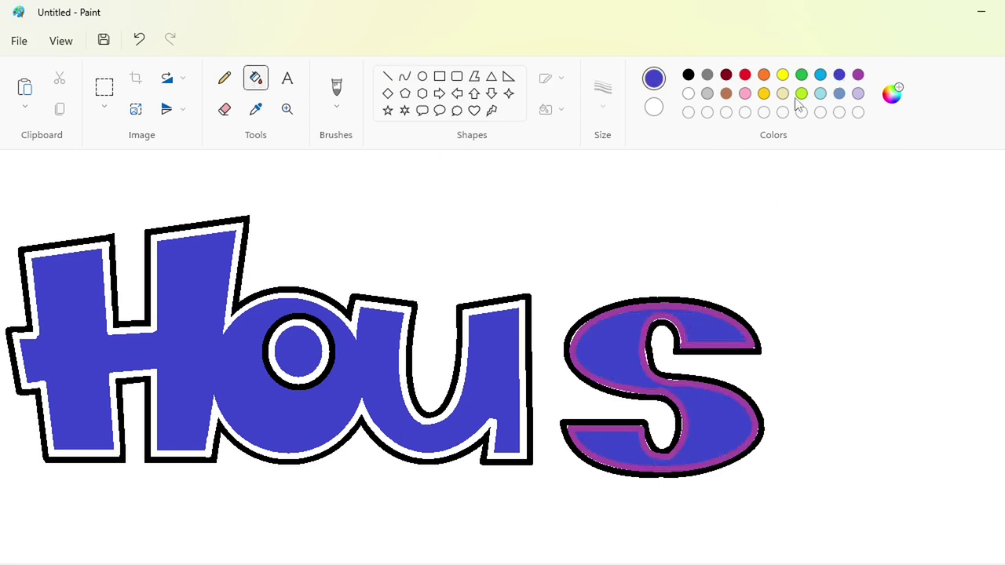
{"action": "left_click", "coordinate": [689, 93]}
{"action": "left_click", "coordinate": [699, 345]}
{"action": "left_click", "coordinate": [388, 76]}
{"action": "left_click", "coordinate": [840, 76]}
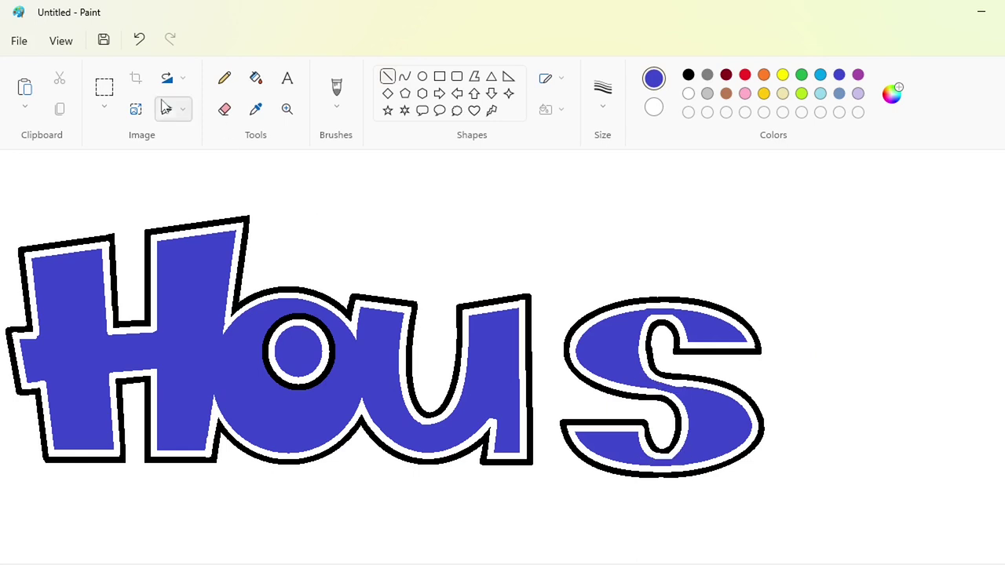
{"action": "left_click", "coordinate": [104, 88]}
{"action": "left_click_drag", "start_coordinate": [548, 231], "coordinate": [824, 504]}
{"action": "key", "text": "ctrl+z"}
{"action": "key", "text": "ctrl+z"}
{"action": "key", "text": "ctrl+z"}
{"action": "key", "text": "ctrl+z"}
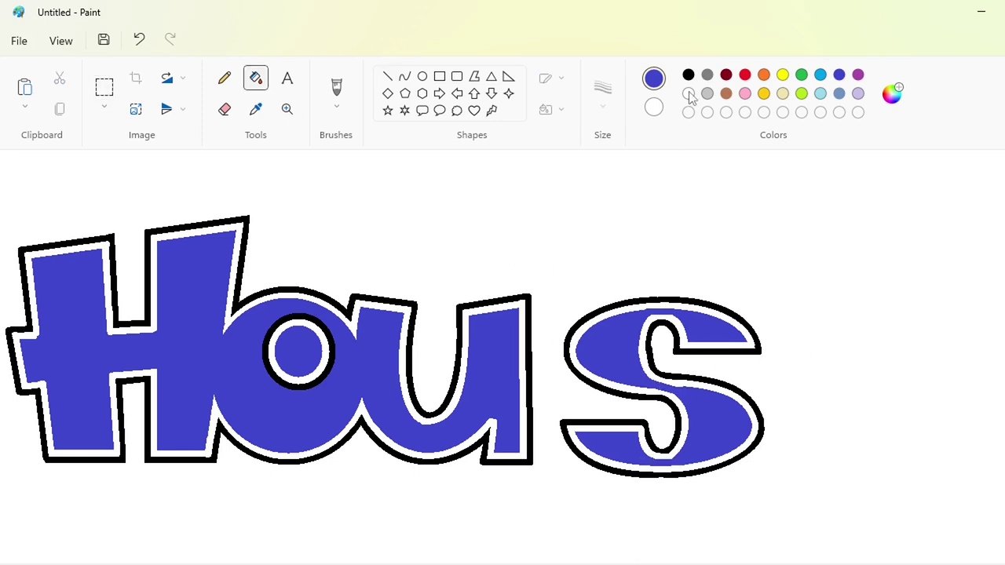
{"action": "key", "text": "ctrl+y"}
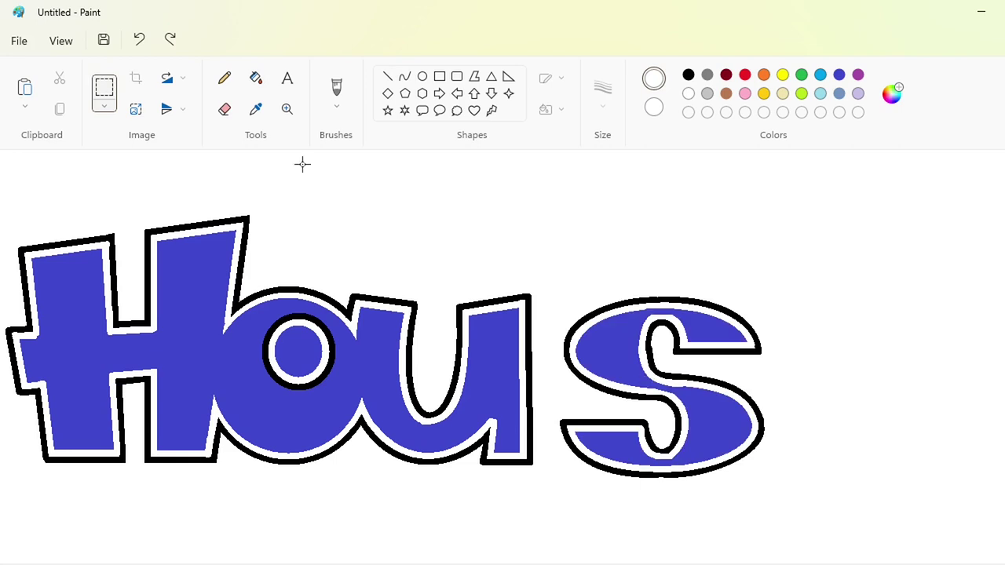
- Fill the S's white inner border purple and copy the whole letter
{"action": "left_click", "coordinate": [255, 77]}
{"action": "left_click", "coordinate": [858, 75]}
{"action": "left_click", "coordinate": [726, 343]}
{"action": "left_click_drag", "start_coordinate": [599, 371], "coordinate": [836, 496]}
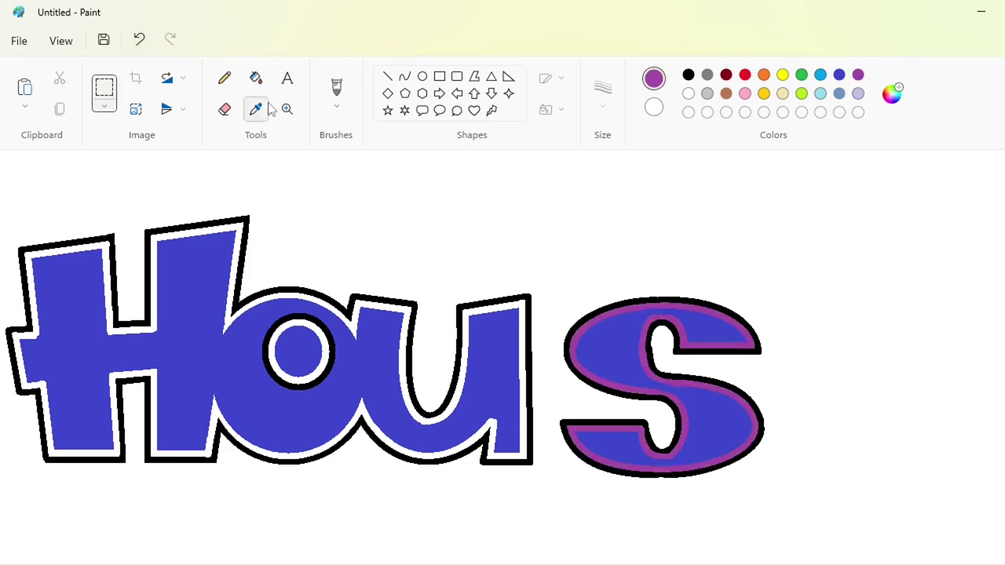
- Remove the original S by filling its indigo interior, purple border and black outline white
{"action": "left_click", "coordinate": [256, 77]}
{"action": "left_click", "coordinate": [688, 93]}
{"action": "left_click", "coordinate": [695, 333]}
{"action": "left_click", "coordinate": [691, 343]}
{"action": "left_click", "coordinate": [691, 352]}
- Paste the copied S and position it so its left edge overlaps the right side of the U
{"action": "key", "text": "ctrl+v"}
{"action": "left_click_drag", "start_coordinate": [102, 325], "coordinate": [482, 369]}
{"action": "key", "text": "Down"}
{"action": "key", "text": "Down"}
{"action": "key", "text": "Down"}
{"action": "key", "text": "Down"}
{"action": "key", "text": "Down"}
{"action": "key", "text": "Right"}
{"action": "key", "text": "Right"}
{"action": "key", "text": "Right"}
{"action": "key", "text": "Right"}
{"action": "key", "text": "Right"}
{"action": "key", "text": "Right"}
{"action": "key", "text": "Right"}
{"action": "key", "text": "Right"}
{"action": "key", "text": "Right"}
{"action": "key", "text": "Right"}
{"action": "key", "text": "Right"}
{"action": "key", "text": "Right"}
{"action": "key", "text": "Right"}
{"action": "key", "text": "Right"}
{"action": "key", "text": "Right"}
{"action": "key", "text": "Right"}
{"action": "key", "text": "Right"}
{"action": "key", "text": "Right"}
{"action": "key", "text": "Right"}
{"action": "key", "text": "Right"}
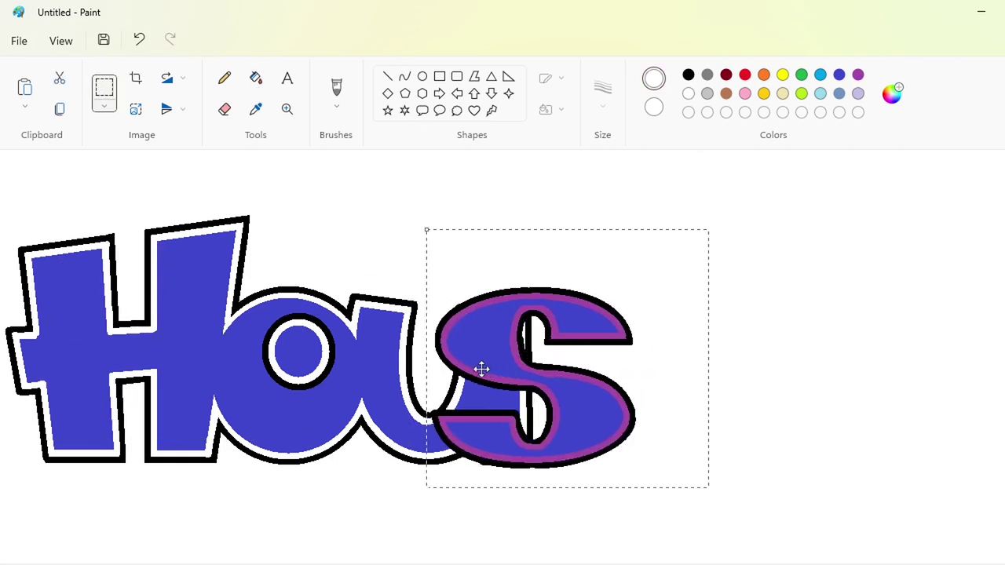
{"action": "key", "text": "Right"}
{"action": "key", "text": "Right"}
{"action": "key", "text": "Right"}
{"action": "key", "text": "Right"}
{"action": "key", "text": "Right"}
{"action": "key", "text": "Right"}
{"action": "key", "text": "Right"}
{"action": "key", "text": "Right"}
{"action": "key", "text": "Right"}
{"action": "key", "text": "Right"}
{"action": "key", "text": "Right"}
{"action": "key", "text": "Right"}
{"action": "key", "text": "Right"}
{"action": "key", "text": "Right"}
{"action": "key", "text": "Right"}
{"action": "key", "text": "Right"}
{"action": "key", "text": "Left"}
{"action": "key", "text": "Left"}
{"action": "key", "text": "Left"}
{"action": "key", "text": "Left"}
{"action": "key", "text": "Left"}
{"action": "key", "text": "Left"}
{"action": "key", "text": "Left"}
{"action": "key", "text": "Left"}
{"action": "key", "text": "Left"}
{"action": "key", "text": "Left"}
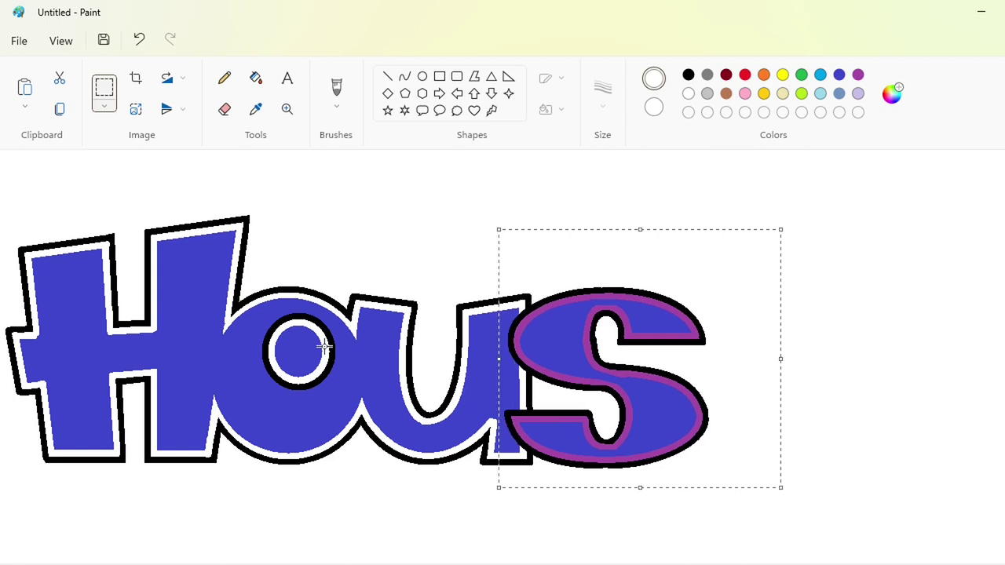
- Nudge the pasted S further left over the U and fill its purple inner border white
{"action": "key", "text": "Left"}
{"action": "key", "text": "Left"}
{"action": "key", "text": "Left"}
{"action": "key", "text": "Left"}
{"action": "key", "text": "Left"}
{"action": "key", "text": "Left"}
{"action": "key", "text": "Left"}
{"action": "key", "text": "Left"}
{"action": "left_click", "coordinate": [256, 78]}
{"action": "left_click", "coordinate": [538, 305]}
{"action": "key", "text": "ctrl+z"}
{"action": "left_click", "coordinate": [542, 305]}
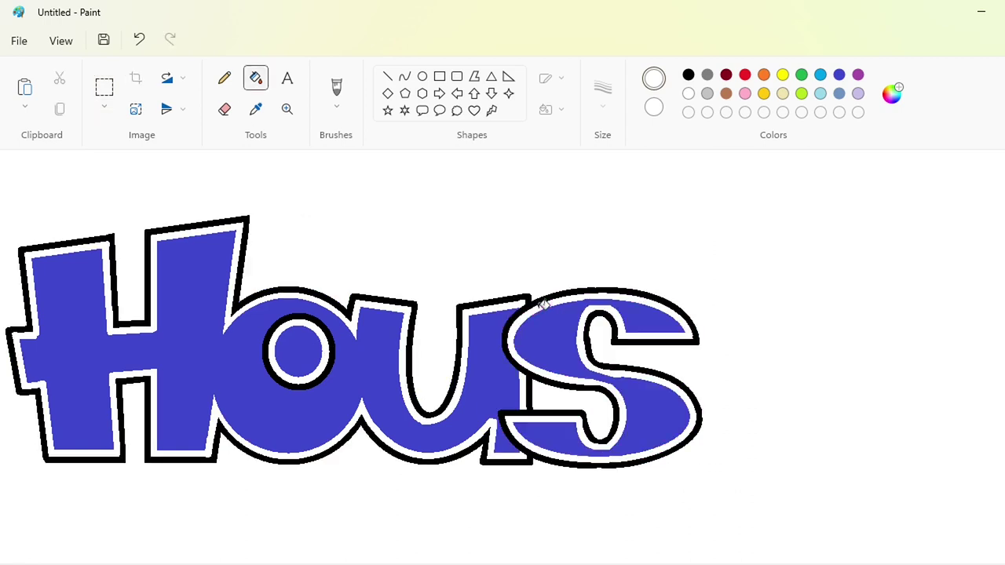
- Bridge the overlap with a white line and fill the S's black outline segments inside the U white
{"action": "left_click", "coordinate": [388, 77]}
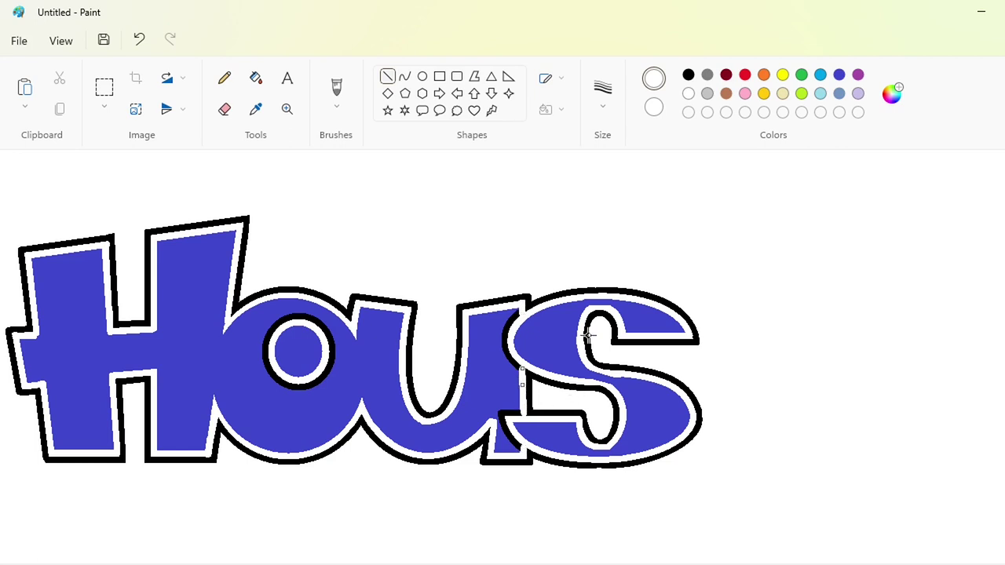
{"action": "left_click", "coordinate": [256, 77]}
{"action": "left_click", "coordinate": [514, 336]}
{"action": "left_click", "coordinate": [515, 417]}
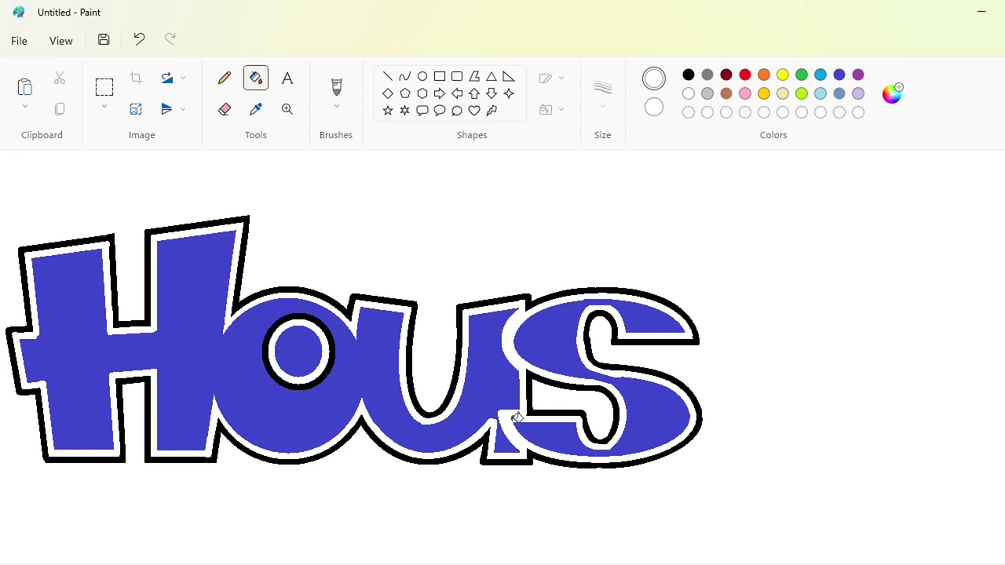
- Draw an indigo vertical line along the U's right edge and fill the enclosed white pieces beside the S indigo
{"action": "left_click", "coordinate": [388, 77]}
{"action": "left_click", "coordinate": [839, 75]}
{"action": "left_click_drag", "start_coordinate": [520, 308], "coordinate": [520, 449]}
{"action": "left_click", "coordinate": [256, 78]}
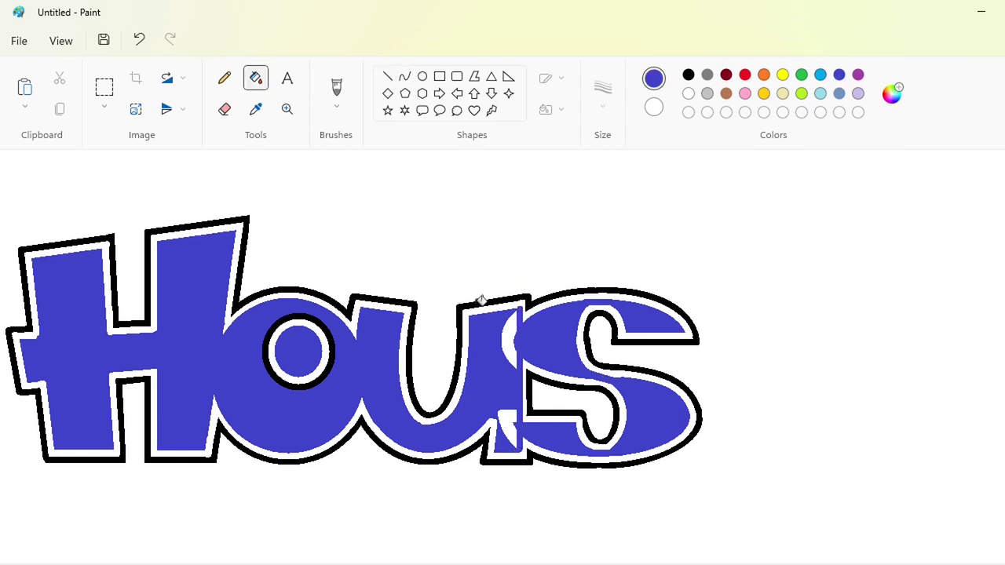
{"action": "left_click", "coordinate": [510, 339]}
{"action": "left_click", "coordinate": [509, 418]}
- Touch up the white inner border at the U's upper-right corner with a short white line
{"action": "left_click", "coordinate": [387, 76]}
{"action": "left_click", "coordinate": [688, 94]}
{"action": "left_click_drag", "start_coordinate": [515, 306], "coordinate": [520, 303]}
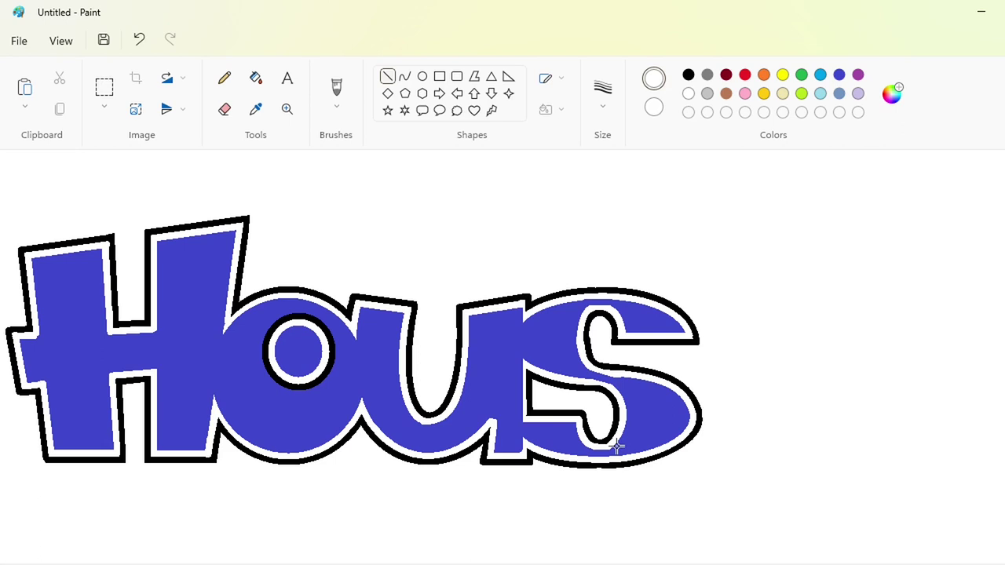
{"action": "left_click", "coordinate": [288, 78]}
{"action": "left_click", "coordinate": [689, 75]}
{"action": "left_click", "coordinate": [777, 236]}
{"action": "type", "text": "e"}
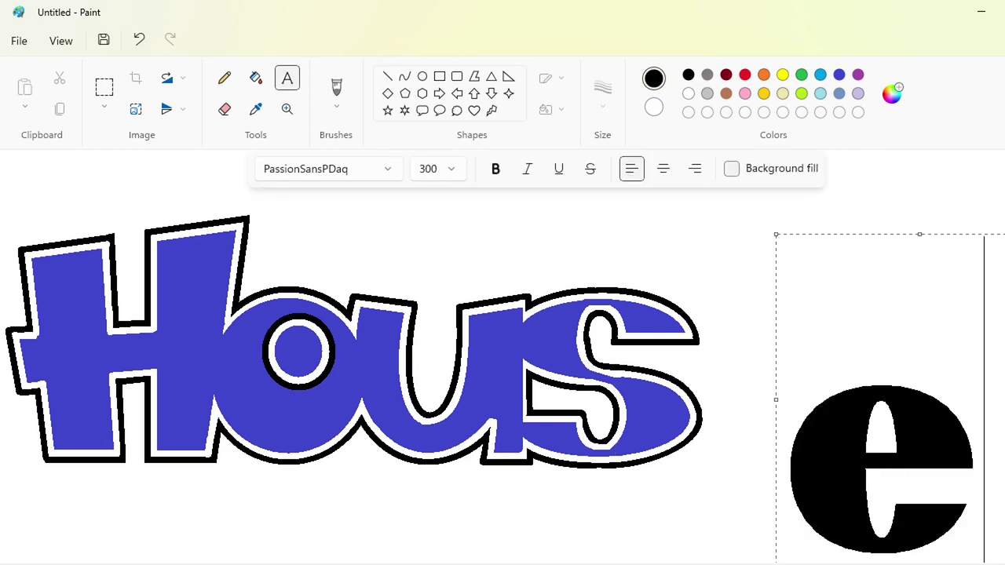
{"action": "left_click_drag", "start_coordinate": [844, 234], "coordinate": [822, 184]}
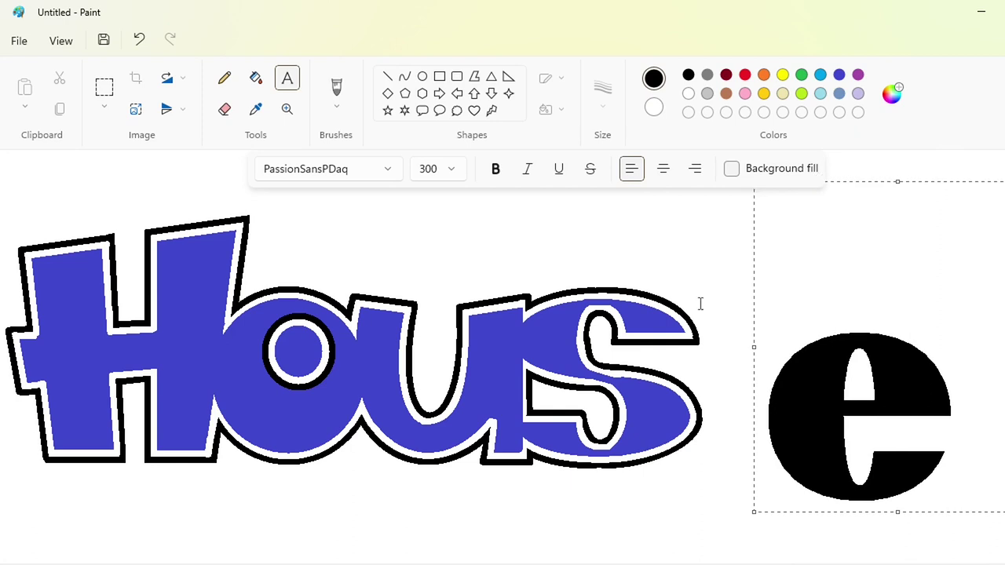
{"action": "key", "text": "BackSpace"}
- Draw a black circle to the right of the S, about as tall as the S, as the e's outer outline
{"action": "left_click", "coordinate": [423, 77]}
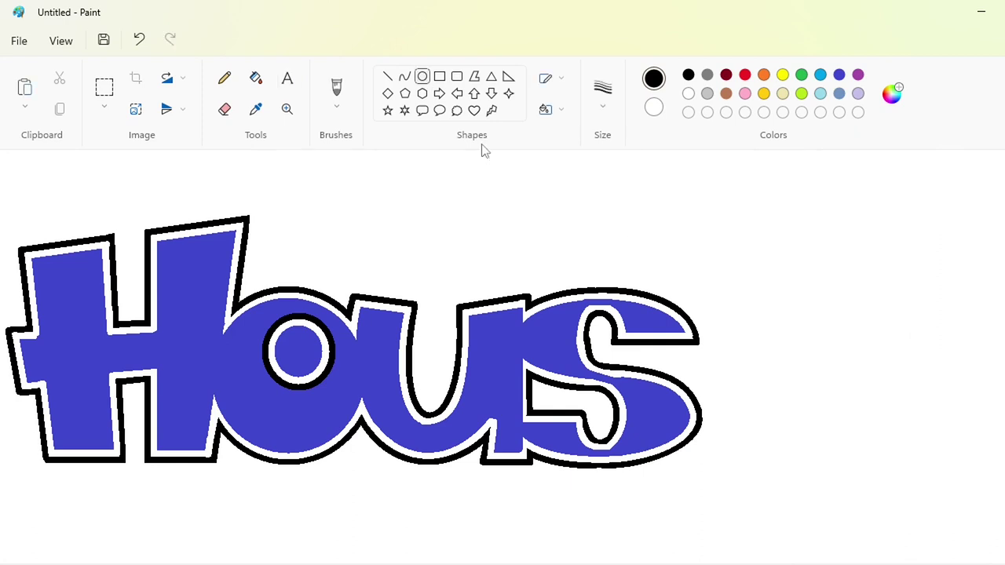
{"action": "mouse_move", "coordinate": [590, 280]}
{"action": "left_mouse_down"}
{"action": "mouse_move", "coordinate": [724, 465]}
{"action": "mouse_move", "coordinate": [668, 449]}
{"action": "mouse_move", "coordinate": [616, 283]}
{"action": "left_mouse_up"}
{"action": "left_click_drag", "start_coordinate": [684, 374], "coordinate": [717, 381]}
{"action": "left_click_drag", "start_coordinate": [637, 382], "coordinate": [845, 383]}
{"action": "left_click", "coordinate": [580, 530]}
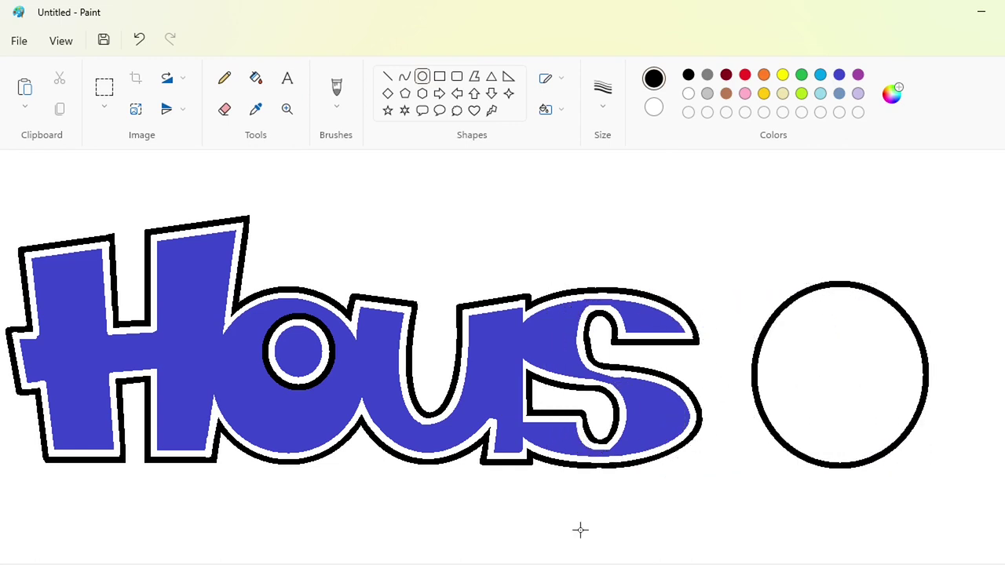
- Draw a narrow vertical black ellipse centred inside the circle as the e's inner opening
{"action": "scroll", "coordinate": [521, 556], "scroll_direction": "right", "scroll_amount": 5}
{"action": "left_click_drag", "start_coordinate": [535, 307], "coordinate": [584, 449]}
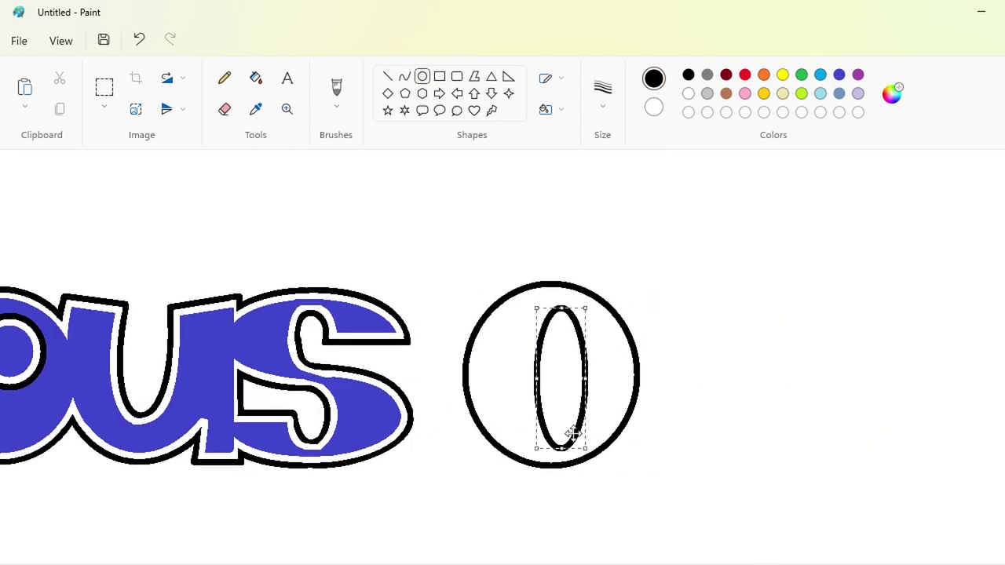
{"action": "left_click_drag", "start_coordinate": [562, 405], "coordinate": [552, 404]}
{"action": "left_click_drag", "start_coordinate": [552, 306], "coordinate": [552, 315]}
{"action": "left_click_drag", "start_coordinate": [547, 376], "coordinate": [549, 369]}
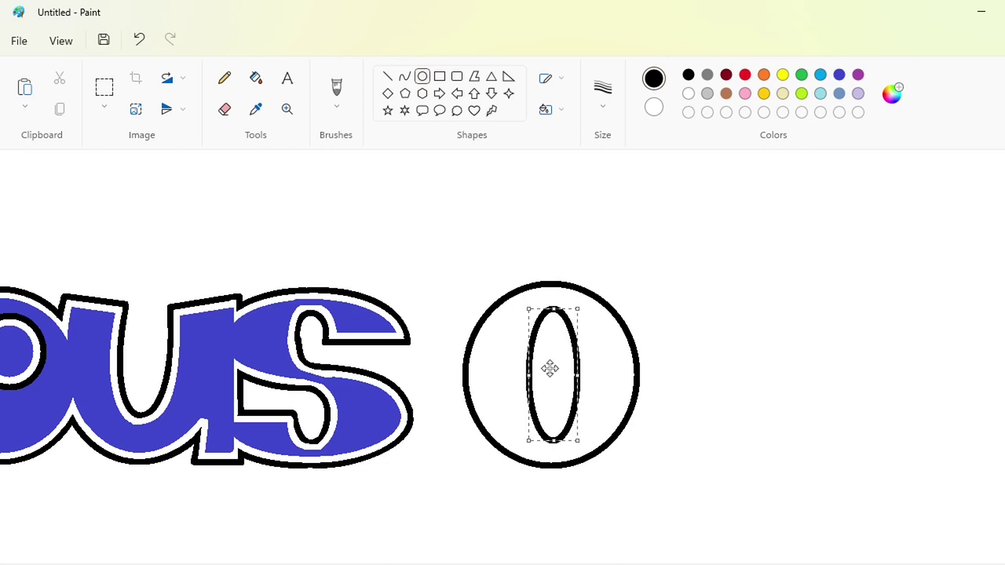
- Draw black lines for the e's slanted crossbar and the horizontal edge of its lower opening
{"action": "left_click", "coordinate": [387, 76]}
{"action": "mouse_move", "coordinate": [636, 369]}
{"action": "left_mouse_down"}
{"action": "mouse_move", "coordinate": [529, 382]}
{"action": "mouse_move", "coordinate": [529, 361]}
{"action": "left_mouse_up"}
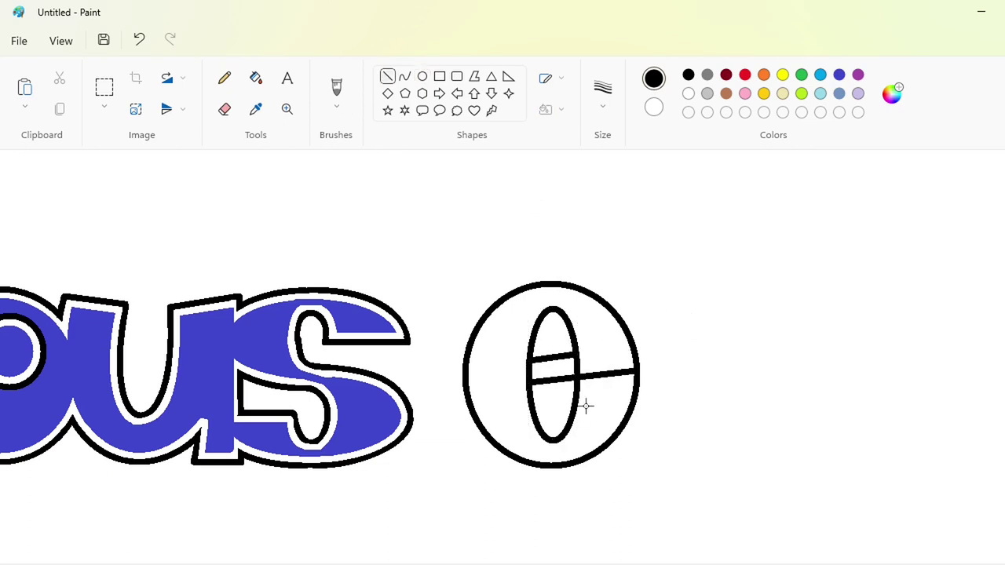
{"action": "left_click_drag", "start_coordinate": [594, 399], "coordinate": [637, 400]}
- Try to erase the unneeded outline segments around the e's crossbar and opening with white lines
{"action": "left_click", "coordinate": [689, 93]}
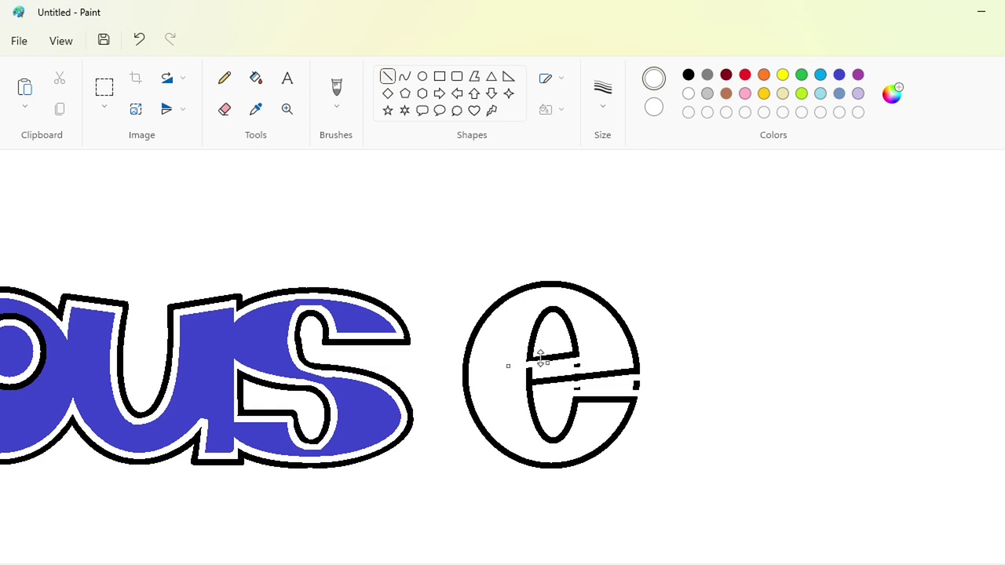
{"action": "left_click", "coordinate": [602, 332]}
{"action": "left_click", "coordinate": [255, 78]}
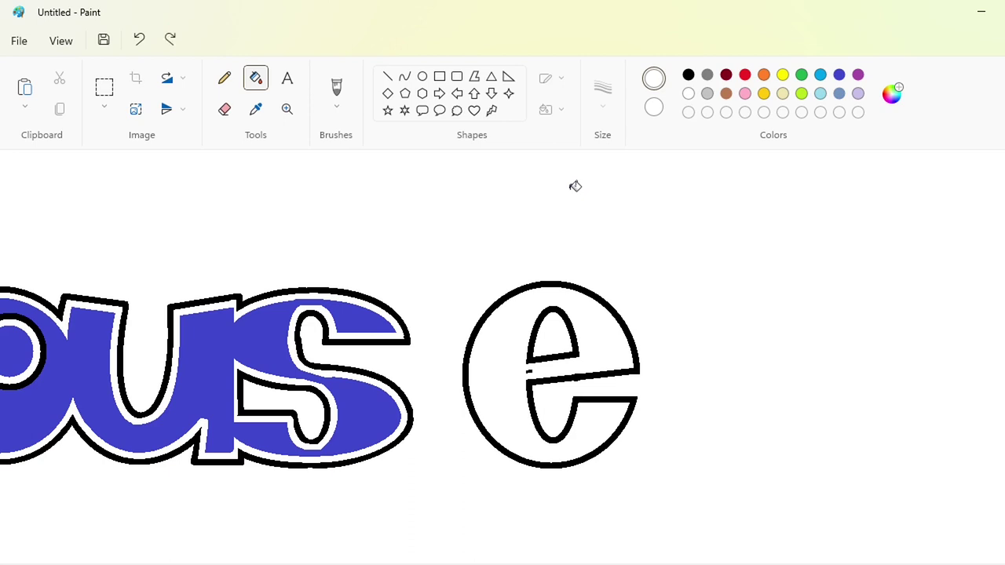
- Draw a purple circle fitted just inside the e's black outer circle
{"action": "left_click", "coordinate": [857, 76]}
{"action": "left_click", "coordinate": [423, 77]}
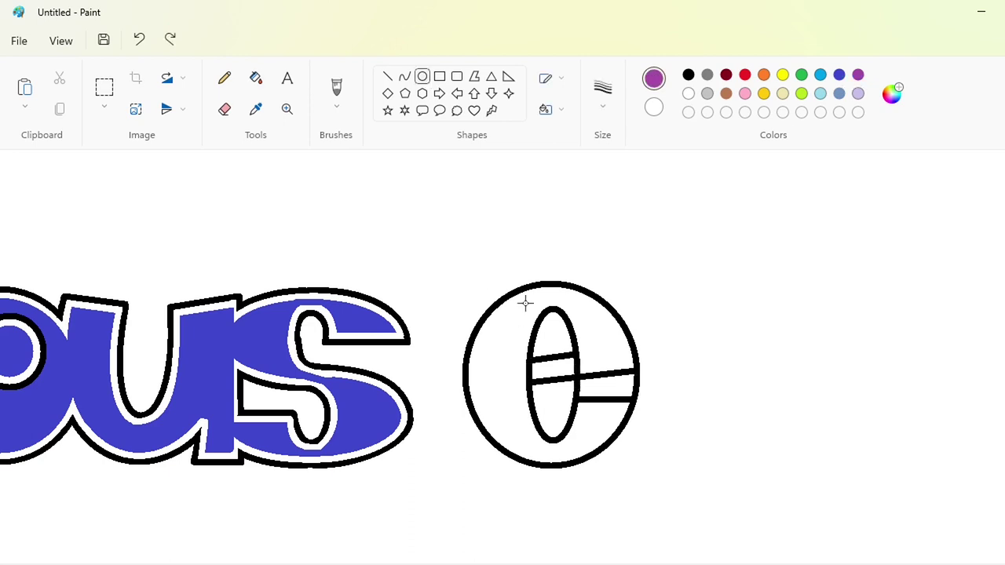
{"action": "left_click_drag", "start_coordinate": [484, 290], "coordinate": [622, 453]}
{"action": "left_click_drag", "start_coordinate": [549, 401], "coordinate": [536, 402]}
{"action": "left_click_drag", "start_coordinate": [610, 375], "coordinate": [630, 387]}
{"action": "left_click_drag", "start_coordinate": [552, 454], "coordinate": [556, 459]}
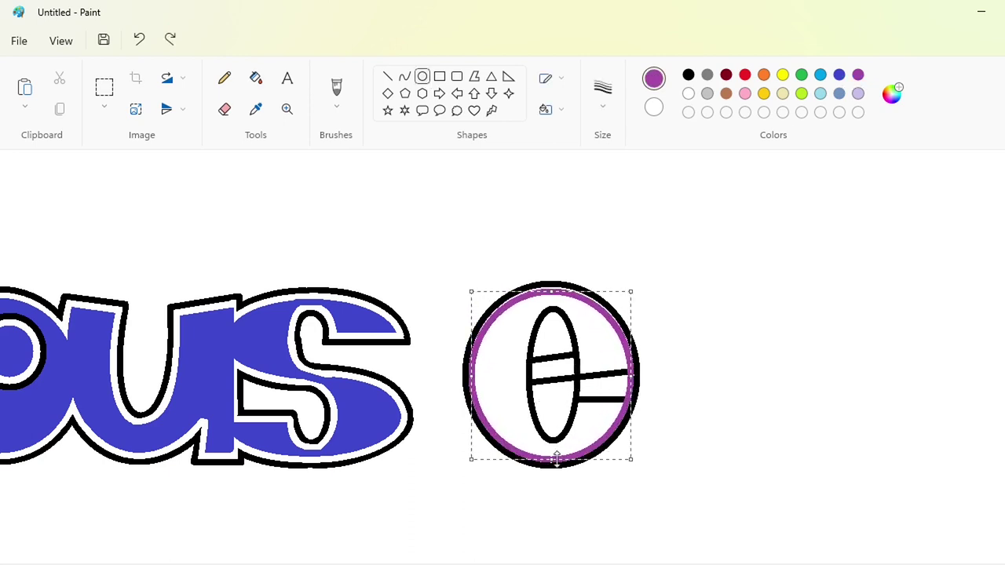
- Draw a purple ellipse fitted closely around the e's black inner ellipse
{"action": "left_click_drag", "start_coordinate": [554, 292], "coordinate": [585, 448]}
{"action": "left_click", "coordinate": [782, 286]}
{"action": "left_click_drag", "start_coordinate": [555, 404], "coordinate": [552, 402]}
{"action": "left_click_drag", "start_coordinate": [554, 301], "coordinate": [553, 302]}
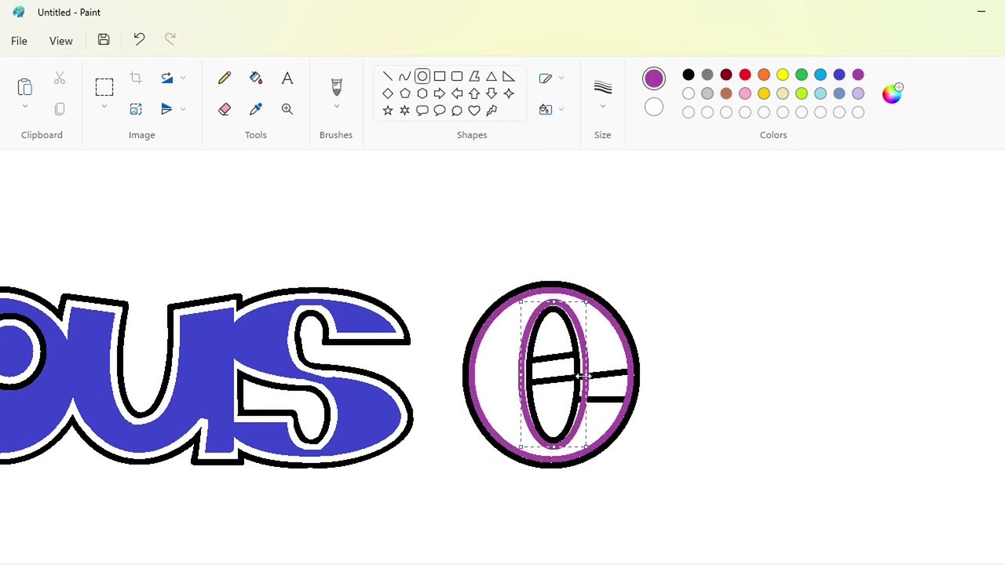
{"action": "left_click_drag", "start_coordinate": [585, 375], "coordinate": [581, 374]}
{"action": "left_click_drag", "start_coordinate": [566, 391], "coordinate": [567, 390]}
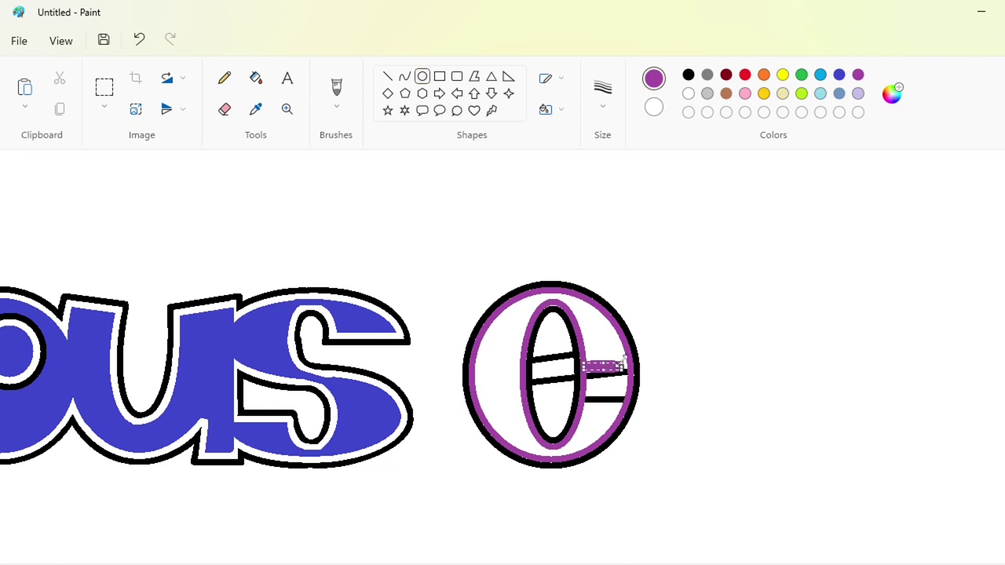
- Add purple lines along the e's slanted crossbar edges and below its lower opening, undoing the first attempt
{"action": "left_click", "coordinate": [387, 76]}
{"action": "mouse_move", "coordinate": [628, 365]}
{"action": "left_mouse_down"}
{"action": "mouse_move", "coordinate": [509, 378]}
{"action": "mouse_move", "coordinate": [629, 354]}
{"action": "left_mouse_up"}
{"action": "key", "text": "ctrl+z"}
{"action": "key", "text": "ctrl+z"}
{"action": "mouse_move", "coordinate": [526, 376]}
{"action": "left_mouse_down"}
{"action": "mouse_move", "coordinate": [635, 361]}
{"action": "mouse_move", "coordinate": [583, 360]}
{"action": "left_mouse_up"}
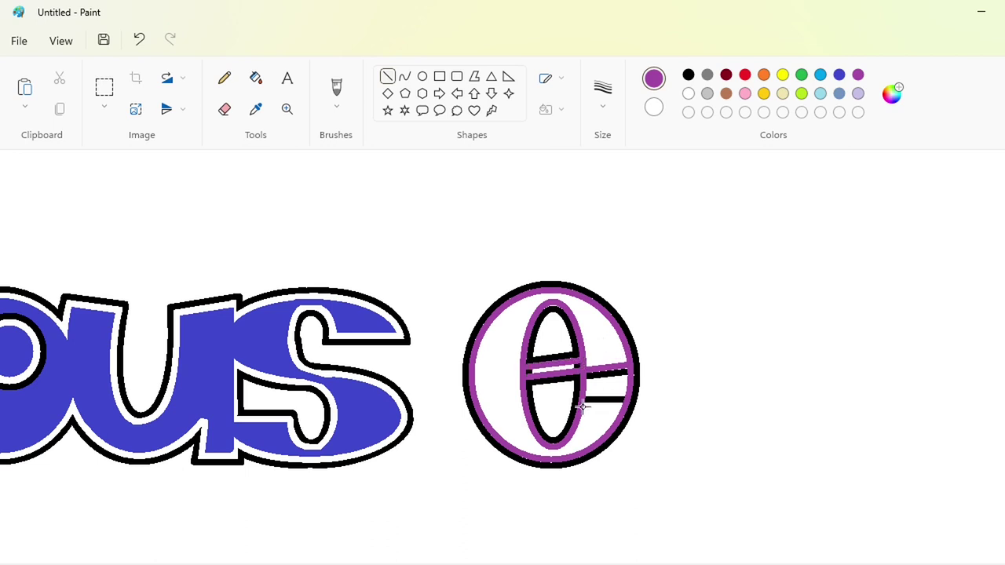
{"action": "mouse_move", "coordinate": [582, 407]}
{"action": "left_mouse_down"}
{"action": "mouse_move", "coordinate": [623, 407]}
{"action": "mouse_move", "coordinate": [672, 370]}
{"action": "left_mouse_up"}
{"action": "left_click", "coordinate": [679, 389]}
- Erase the leftover segments within the e's crossbar and right-hand opening with white lines
{"action": "left_click", "coordinate": [689, 93]}
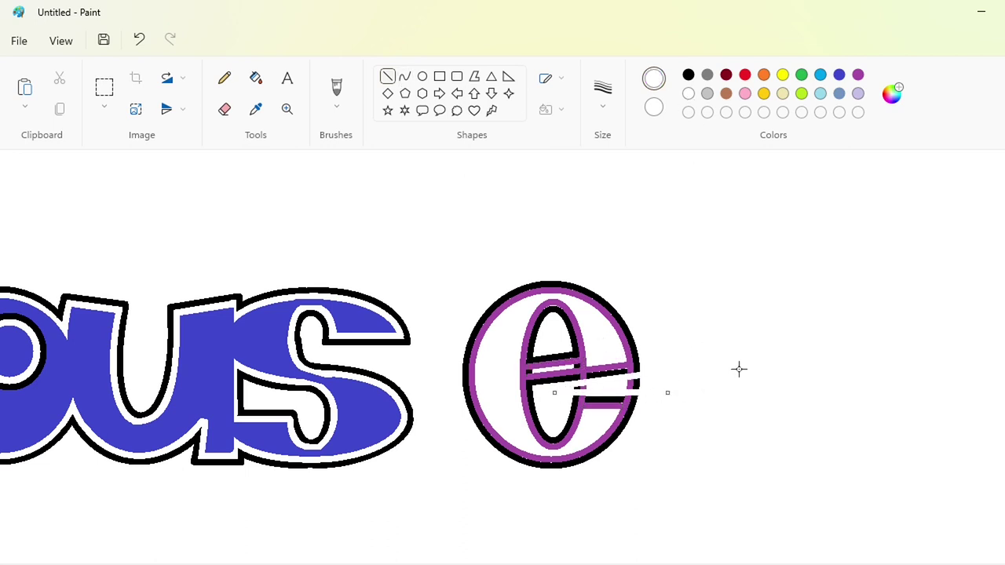
{"action": "left_click_drag", "start_coordinate": [512, 373], "coordinate": [605, 360]}
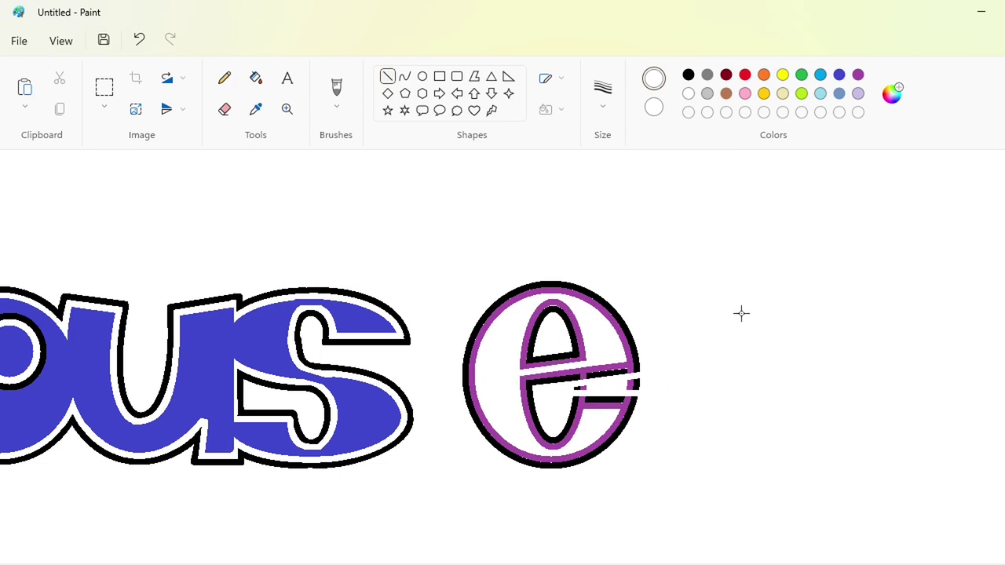
{"action": "left_click", "coordinate": [256, 78]}
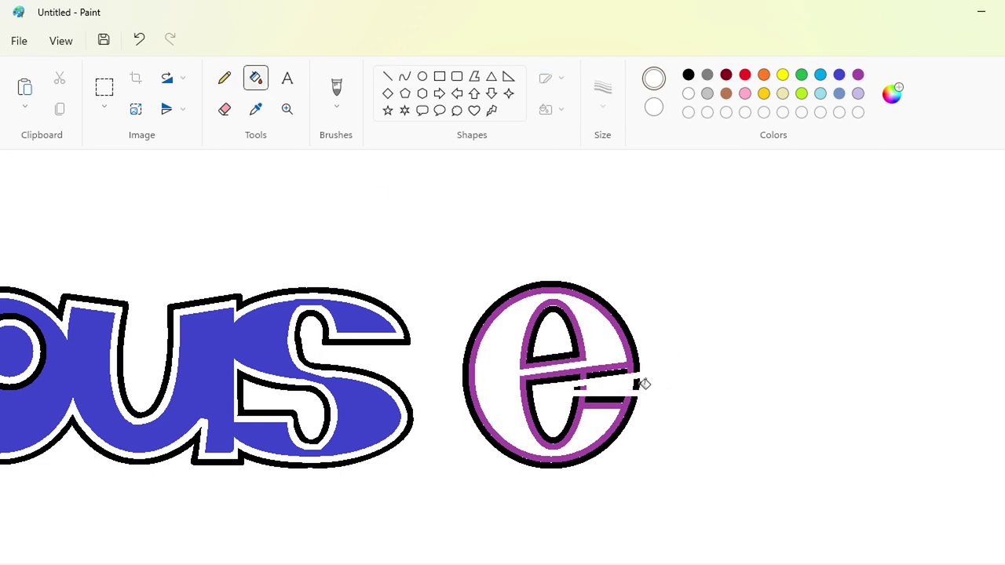
- Redraw the black lines along the crossbar's lower edge and the top of the e's lower arm
{"action": "left_click", "coordinate": [388, 77]}
{"action": "left_click", "coordinate": [688, 75]}
{"action": "left_click_drag", "start_coordinate": [560, 378], "coordinate": [636, 368]}
{"action": "left_click", "coordinate": [734, 335]}
{"action": "left_click_drag", "start_coordinate": [577, 400], "coordinate": [636, 401]}
- Fill the e's interior indigo
{"action": "left_click", "coordinate": [840, 75]}
{"action": "left_click", "coordinate": [256, 78]}
{"action": "left_click", "coordinate": [503, 354]}
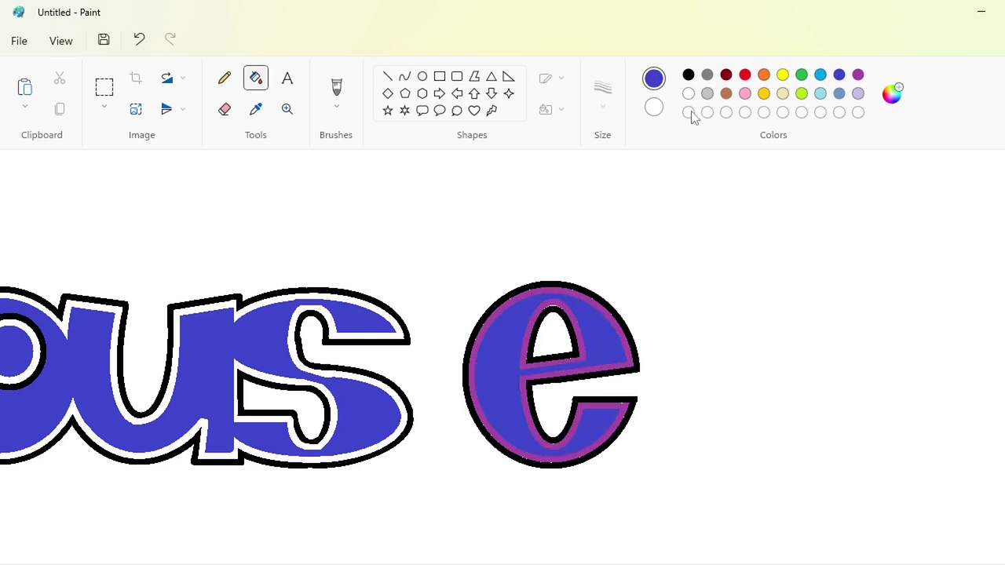
- Try filling the e's purple inner borders white, and undo those fills
{"action": "left_click", "coordinate": [689, 94]}
{"action": "left_click", "coordinate": [577, 350]}
{"action": "key", "text": "ctrl+z"}
{"action": "left_click", "coordinate": [583, 350]}
{"action": "left_click", "coordinate": [626, 346]}
{"action": "left_click", "coordinate": [109, 88]}
{"action": "left_click_drag", "start_coordinate": [434, 225], "coordinate": [701, 510]}
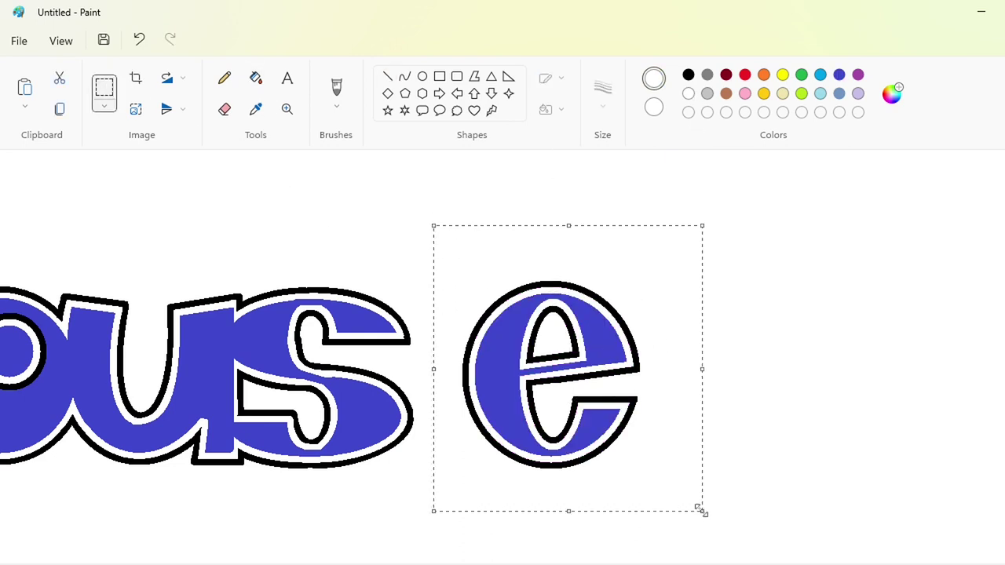
{"action": "key", "text": "ctrl+z"}
{"action": "key", "text": "ctrl+z"}
{"action": "key", "text": "ctrl+z"}
- Copy the purple-bordered e and remove the original by filling its interior, border and outline white
{"action": "left_click_drag", "start_coordinate": [440, 216], "coordinate": [728, 529]}
{"action": "key", "text": "ctrl+c"}
{"action": "left_click", "coordinate": [256, 78]}
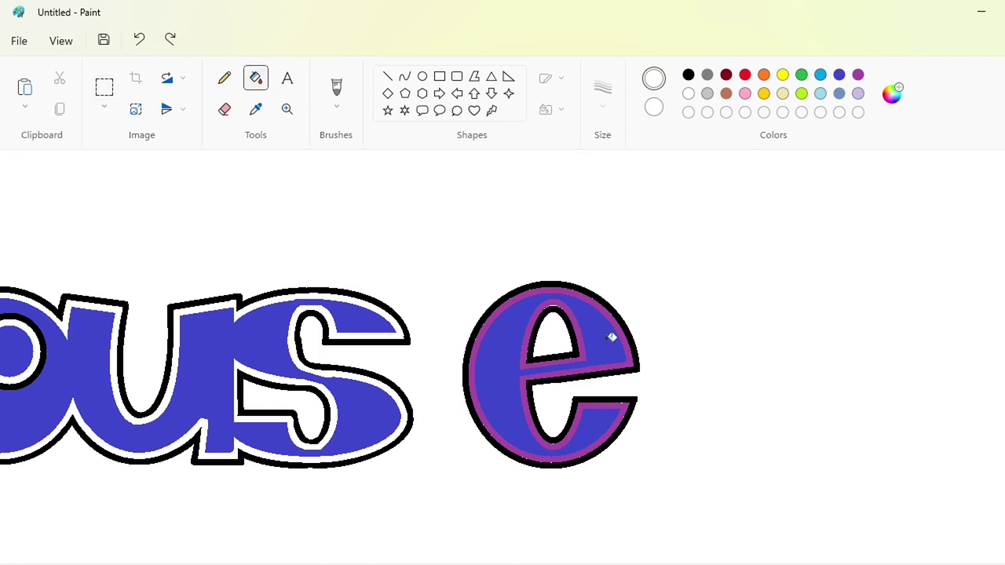
{"action": "left_click", "coordinate": [613, 338]}
{"action": "left_click", "coordinate": [582, 355]}
{"action": "left_click", "coordinate": [597, 369]}
{"action": "left_click", "coordinate": [595, 375]}
- Paste the copied e and position it so its left edge overlaps the right side of the S
{"action": "key", "text": "ctrl+v"}
{"action": "left_click_drag", "start_coordinate": [163, 341], "coordinate": [359, 374]}
{"action": "key", "text": "Right"}
{"action": "key", "text": "Right"}
{"action": "key", "text": "Right"}
{"action": "key", "text": "Right"}
{"action": "key", "text": "Right"}
{"action": "key", "text": "Right"}
{"action": "key", "text": "Right"}
{"action": "key", "text": "Right"}
{"action": "key", "text": "Right"}
{"action": "key", "text": "Right"}
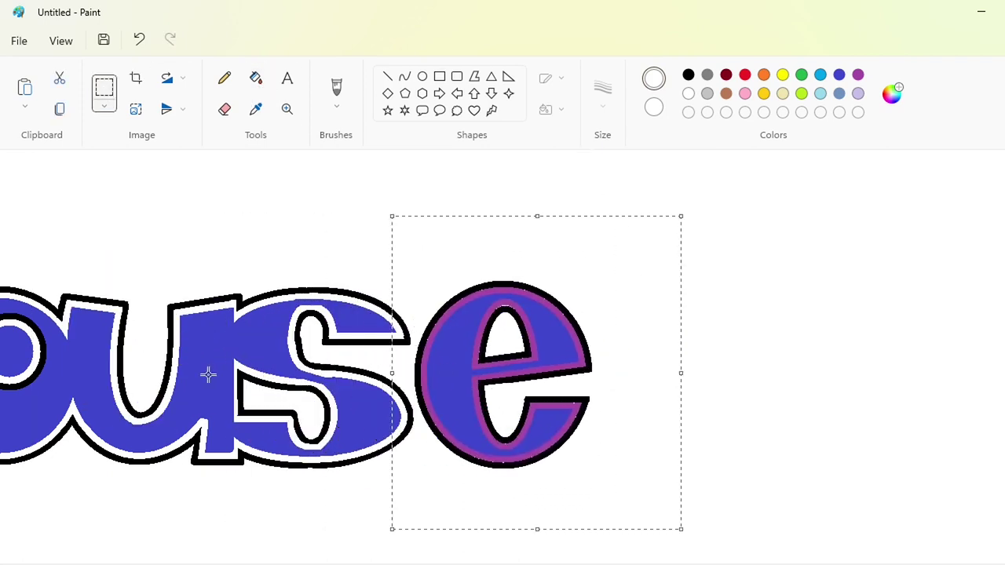
{"action": "key", "text": "Left"}
{"action": "key", "text": "Left"}
{"action": "key", "text": "Left"}
{"action": "key", "text": "Left"}
{"action": "key", "text": "Left"}
{"action": "key", "text": "Left"}
{"action": "key", "text": "Left"}
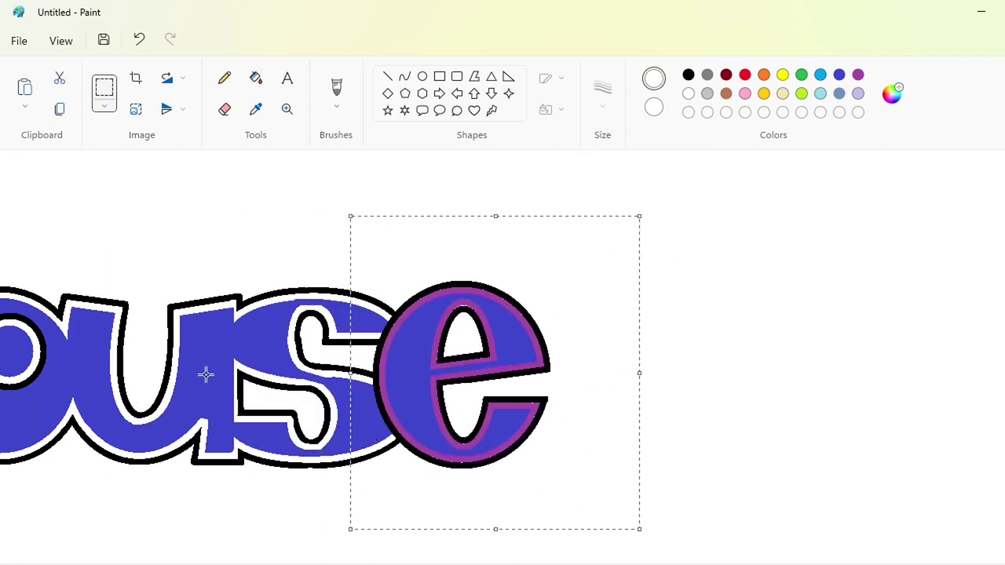
{"action": "key", "text": "Right"}
{"action": "key", "text": "Right"}
{"action": "key", "text": "Right"}
{"action": "key", "text": "Right"}
{"action": "key", "text": "Right"}
{"action": "key", "text": "Right"}
{"action": "key", "text": "Right"}
{"action": "key", "text": "Right"}
{"action": "key", "text": "Right"}
{"action": "key", "text": "Right"}
{"action": "key", "text": "Right"}
{"action": "key", "text": "Right"}
{"action": "key", "text": "Right"}
{"action": "key", "text": "Left"}
{"action": "key", "text": "Left"}
{"action": "key", "text": "Left"}
{"action": "key", "text": "Left"}
{"action": "key", "text": "Left"}
{"action": "key", "text": "Left"}
{"action": "key", "text": "Left"}
{"action": "key", "text": "Left"}
{"action": "key", "text": "Left"}
{"action": "key", "text": "Left"}
{"action": "key", "text": "Left"}
{"action": "key", "text": "Left"}
{"action": "key", "text": "Left"}
{"action": "key", "text": "Left"}
{"action": "key", "text": "Left"}
{"action": "key", "text": "Left"}
{"action": "key", "text": "Left"}
{"action": "key", "text": "Left"}
{"action": "key", "text": "Left"}
{"action": "key", "text": "Left"}
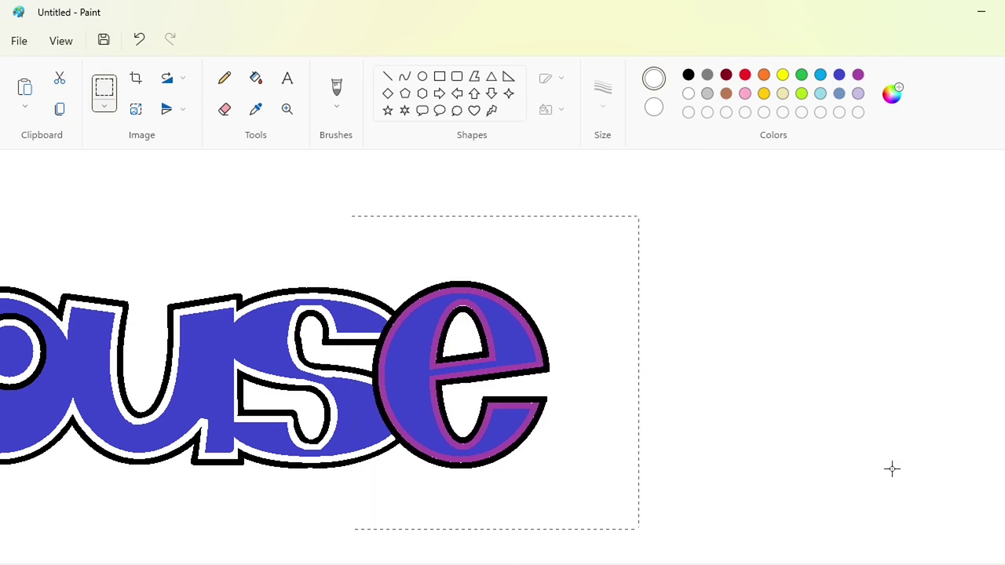
- Fill the pasted e's purple border white and turn its black outline segments inside the S white
{"action": "left_click", "coordinate": [256, 78]}
{"action": "left_click", "coordinate": [513, 364]}
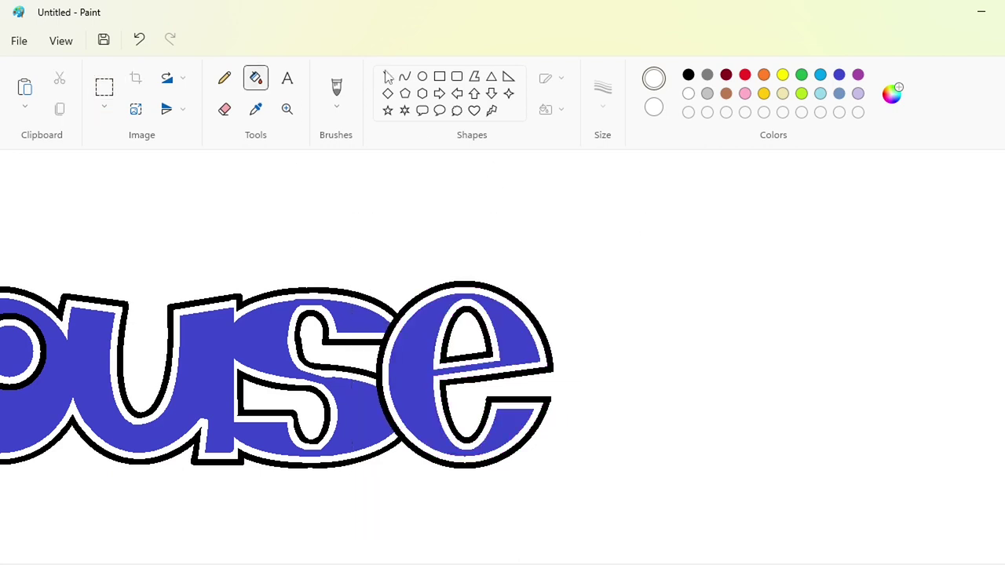
{"action": "left_click", "coordinate": [387, 77]}
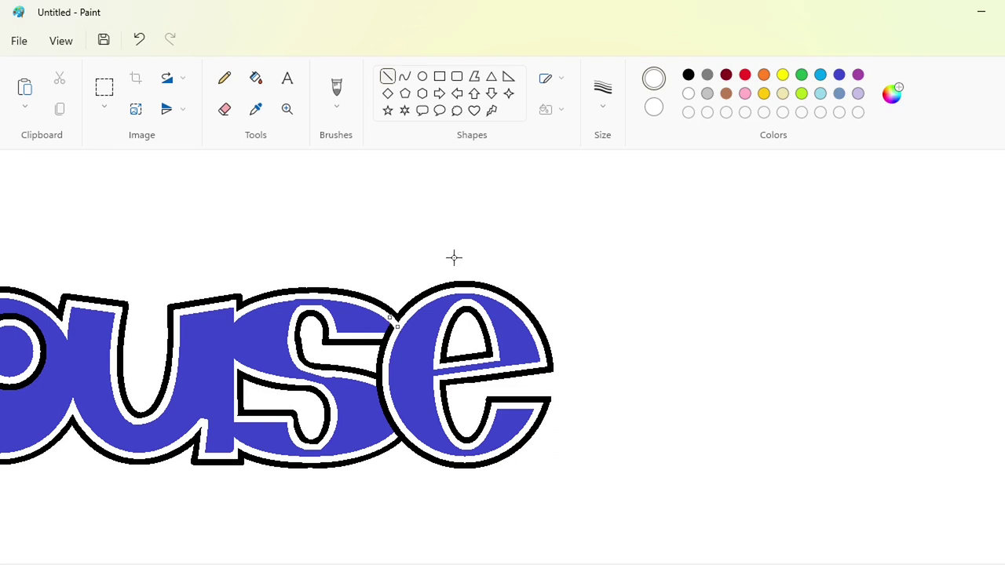
{"action": "left_click", "coordinate": [519, 245]}
{"action": "left_click", "coordinate": [256, 78]}
{"action": "left_click", "coordinate": [390, 403]}
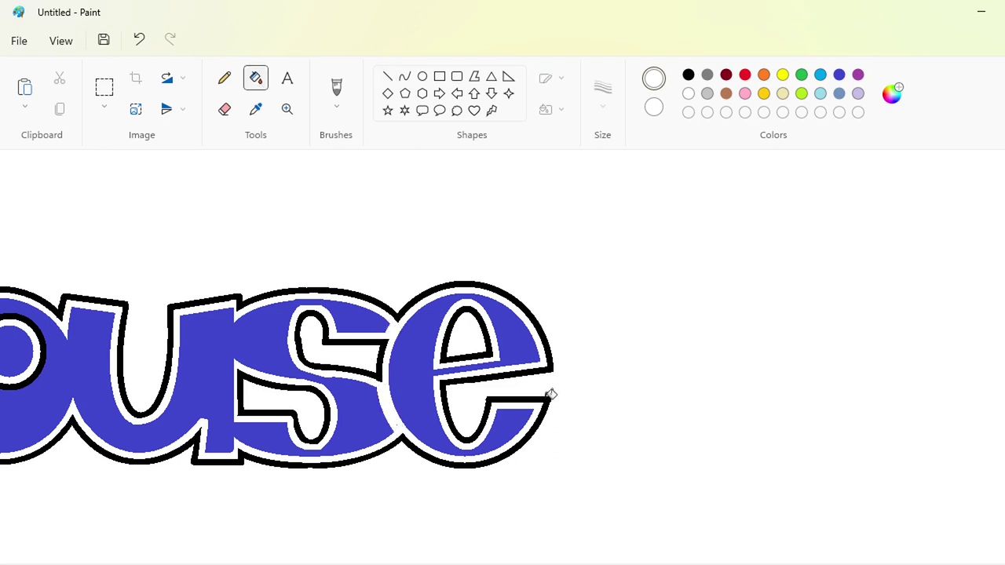
- Extend the S's indigo fill with a line and curves up to the e, leaving an even white border
{"action": "left_click", "coordinate": [388, 77]}
{"action": "left_click", "coordinate": [839, 76]}
{"action": "left_click_drag", "start_coordinate": [392, 331], "coordinate": [381, 329]}
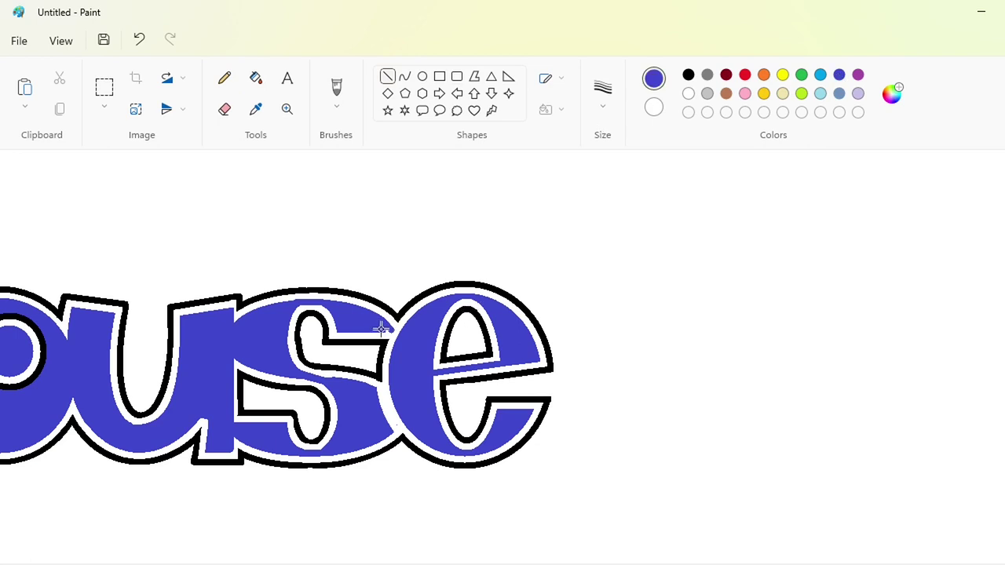
{"action": "left_click", "coordinate": [404, 76]}
{"action": "left_click_drag", "start_coordinate": [369, 385], "coordinate": [402, 408]}
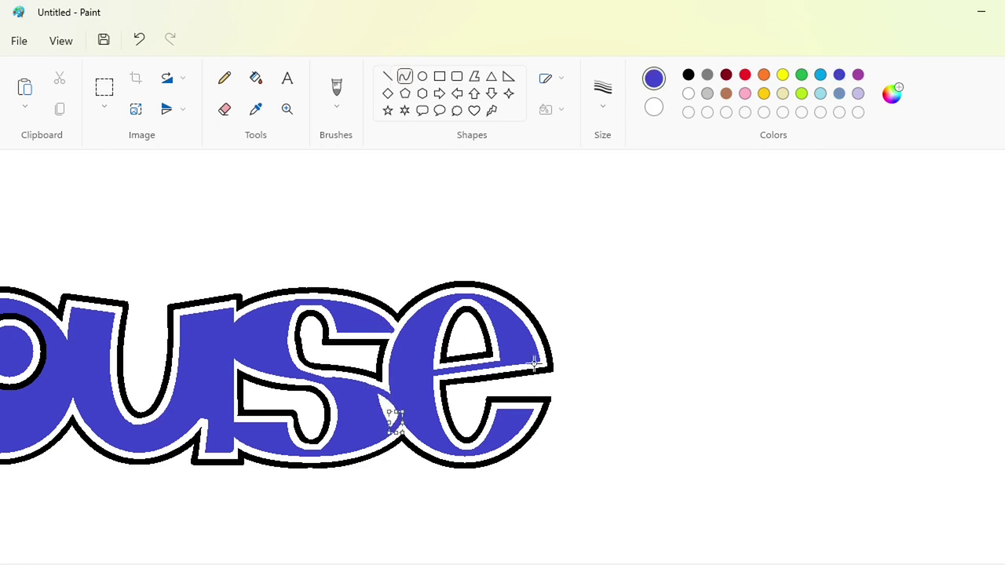
{"action": "left_click", "coordinate": [255, 78]}
{"action": "scroll", "coordinate": [653, 492], "scroll_direction": "down", "scroll_amount": 5, "text": "ctrl"}
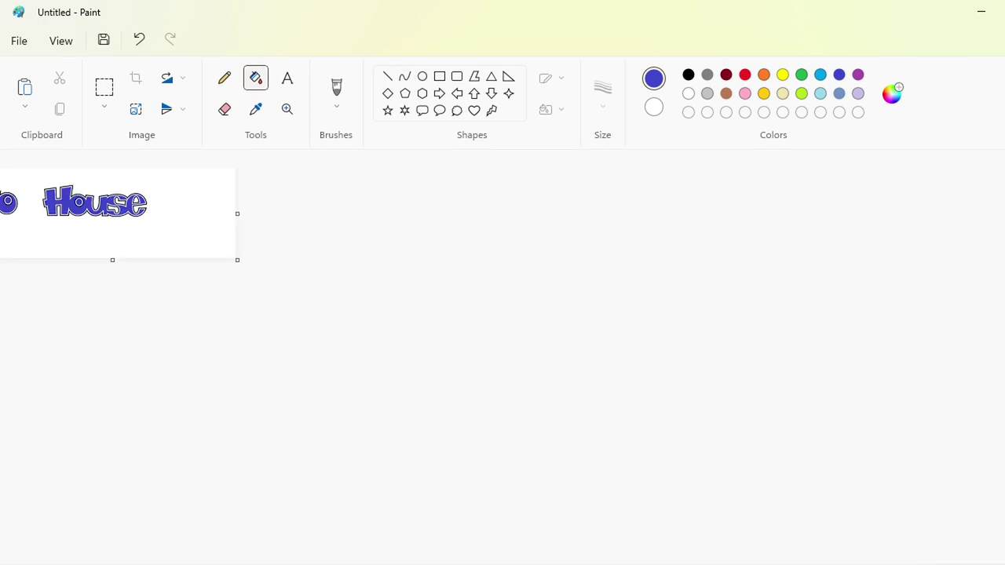
{"action": "scroll", "coordinate": [836, 493], "scroll_direction": "up", "scroll_amount": 3, "text": "ctrl"}
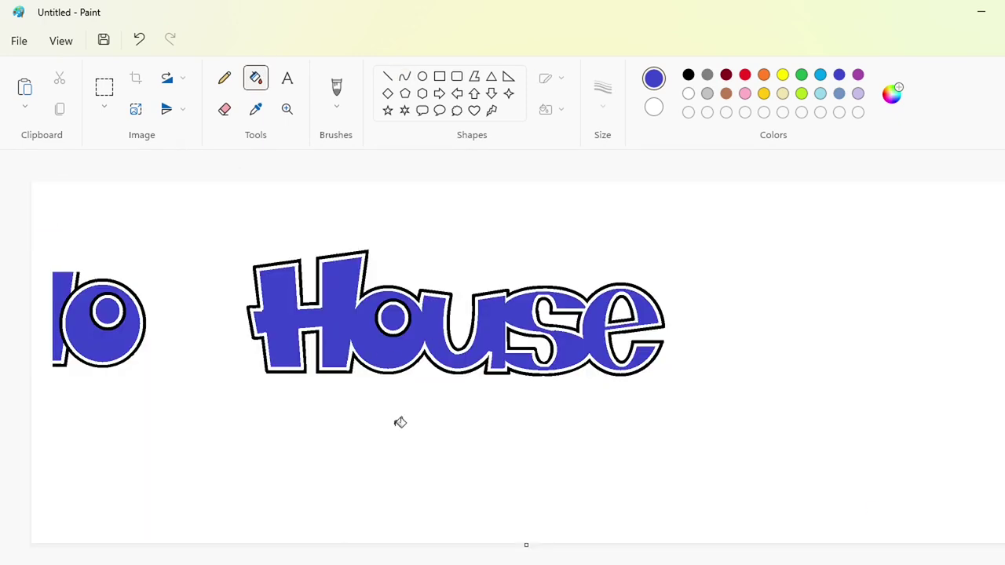
- Copy the finished House lettering and place the duplicate in the empty area to the right of the original
{"action": "left_click", "coordinate": [104, 88]}
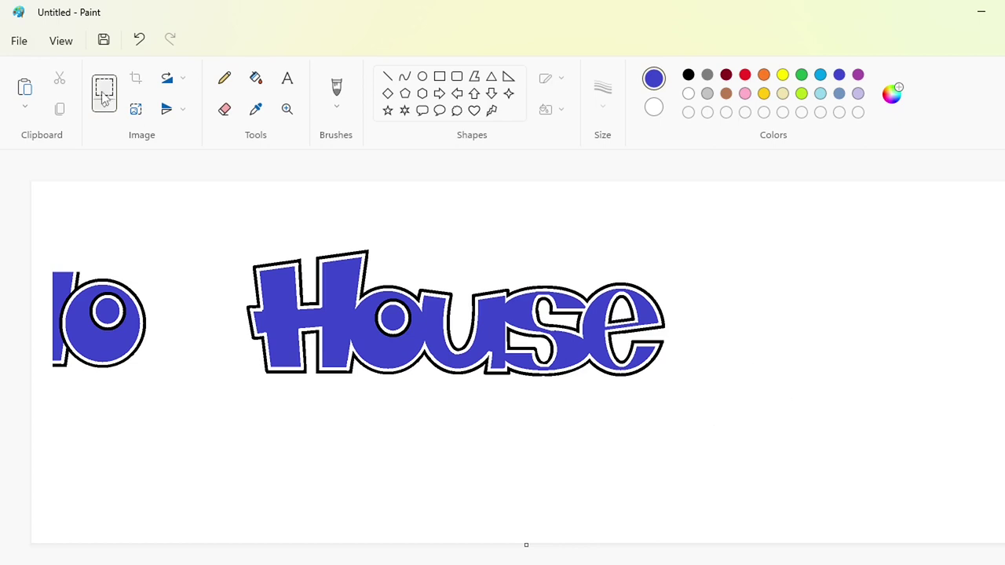
{"action": "left_click_drag", "start_coordinate": [185, 196], "coordinate": [716, 462]}
{"action": "key", "text": "ctrl+c"}
{"action": "left_click", "coordinate": [814, 416]}
{"action": "scroll", "coordinate": [900, 559], "scroll_direction": "down", "scroll_amount": 1, "text": "ctrl"}
{"action": "left_click_drag", "start_coordinate": [528, 271], "coordinate": [987, 283]}
{"action": "key", "text": "ctrl+v"}
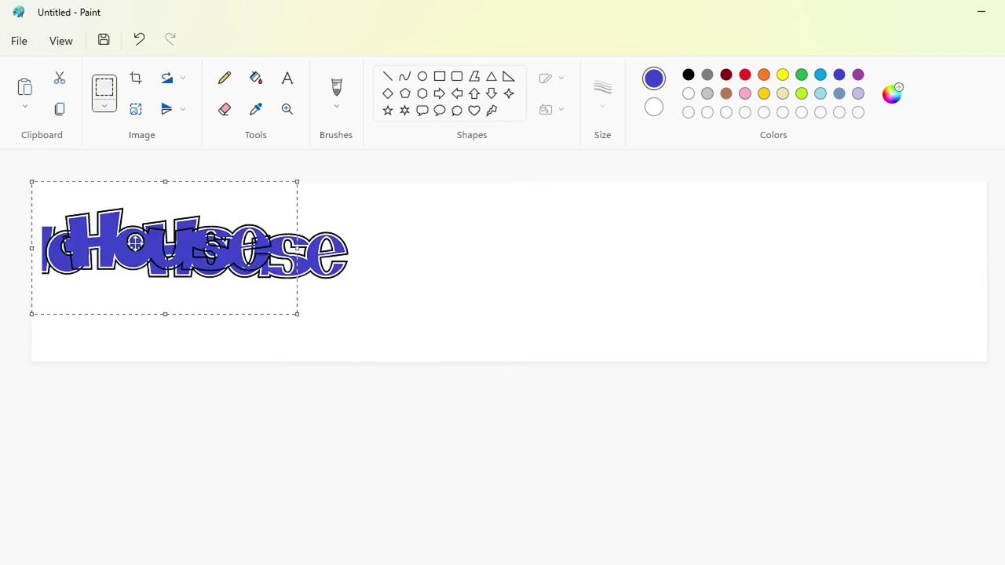
{"action": "left_click_drag", "start_coordinate": [135, 244], "coordinate": [592, 266]}
{"action": "left_click", "coordinate": [390, 233]}
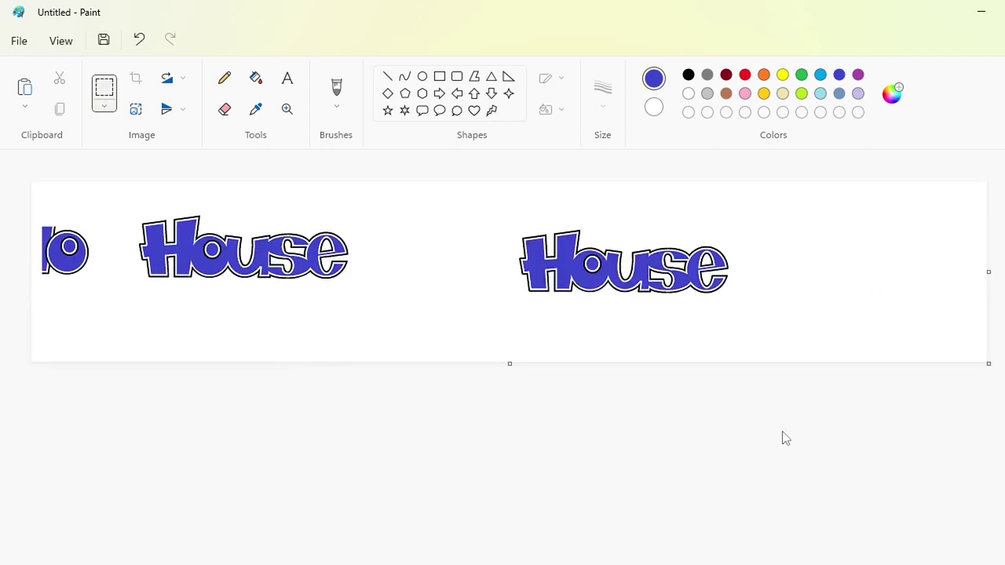
- Touch up the outer outline of the copied S with short black lines at its bottom and top curves
{"action": "scroll", "coordinate": [754, 392], "scroll_direction": "up", "scroll_amount": 1, "text": "ctrl"}
{"action": "left_click_drag", "start_coordinate": [400, 563], "coordinate": [784, 562]}
{"action": "scroll", "coordinate": [754, 489], "scroll_direction": "up", "scroll_amount": 1, "text": "ctrl"}
{"action": "scroll", "coordinate": [754, 489], "scroll_direction": "down", "scroll_amount": 3}
{"action": "left_click_drag", "start_coordinate": [597, 563], "coordinate": [786, 562]}
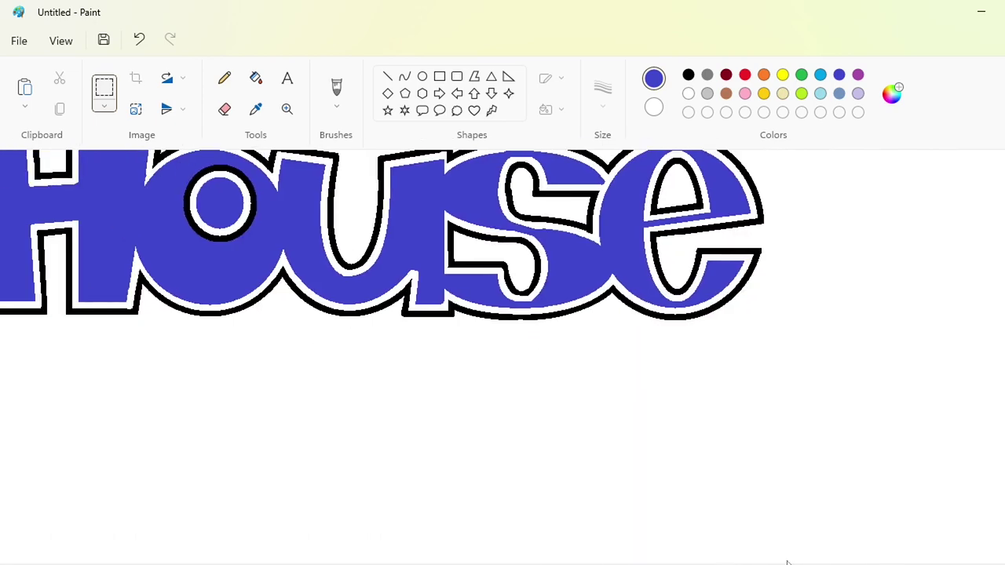
{"action": "left_click", "coordinate": [388, 76]}
{"action": "left_click", "coordinate": [689, 74]}
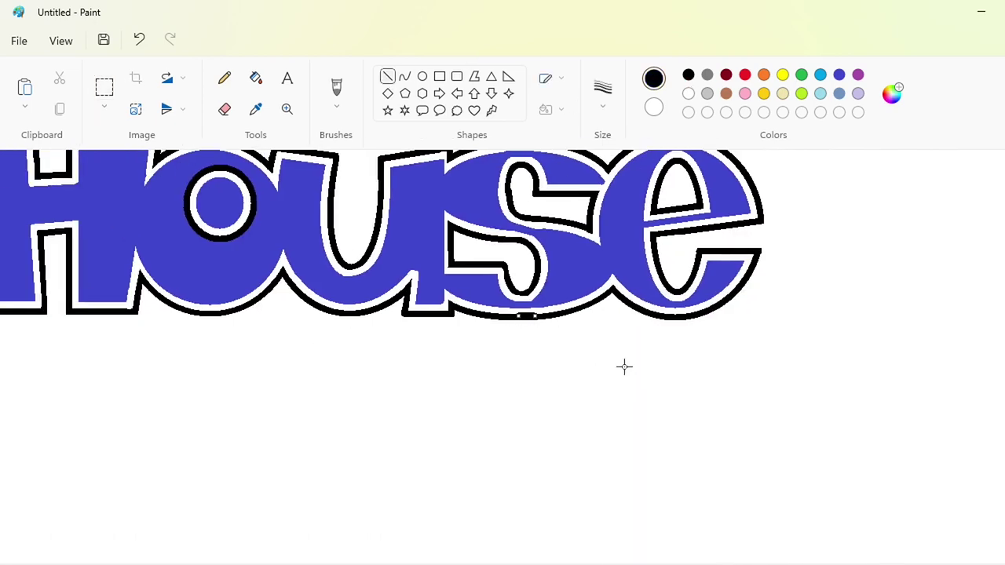
{"action": "scroll", "coordinate": [612, 341], "scroll_direction": "up", "scroll_amount": 3}
{"action": "left_click_drag", "start_coordinate": [510, 245], "coordinate": [539, 245]}
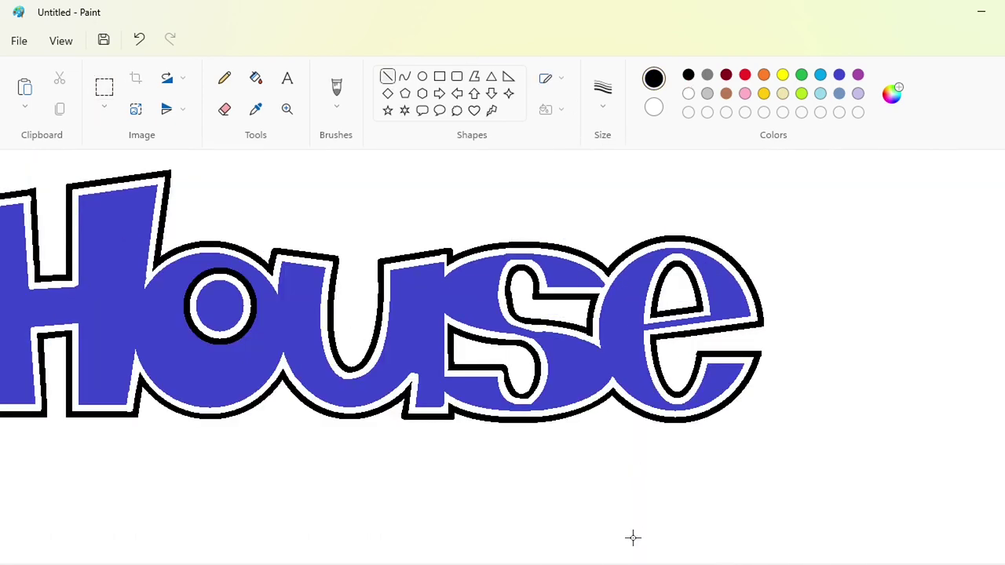
- Cut off the left stem of the copied H with a vertical line and fill the severed part white
{"action": "scroll", "coordinate": [632, 537], "scroll_direction": "down", "scroll_amount": 2}
{"action": "scroll", "coordinate": [621, 463], "scroll_direction": "left", "scroll_amount": 5}
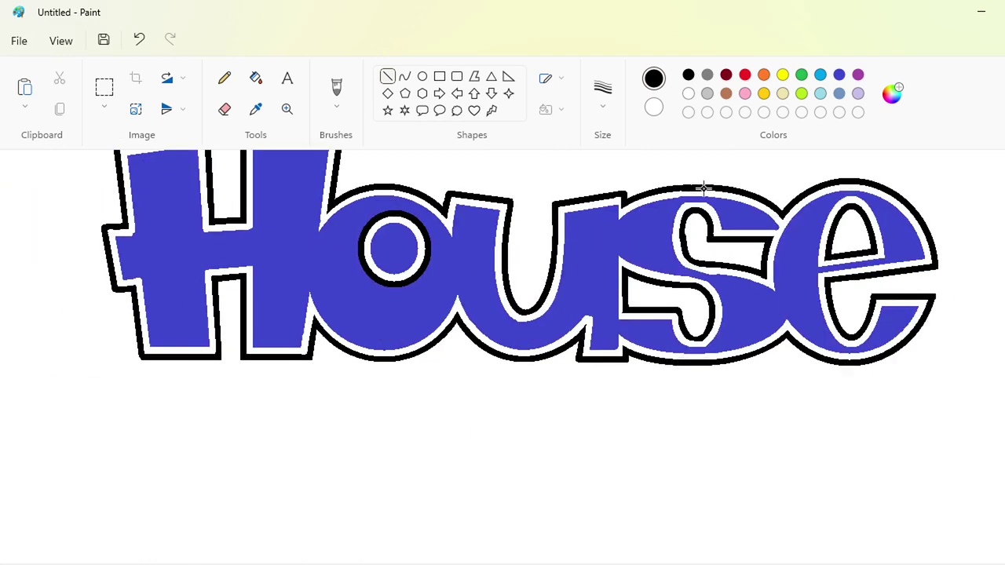
{"action": "left_click_drag", "start_coordinate": [781, 561], "coordinate": [741, 558]}
{"action": "left_click", "coordinate": [256, 108]}
{"action": "left_click", "coordinate": [387, 255]}
{"action": "left_click_drag", "start_coordinate": [395, 245], "coordinate": [395, 365]}
{"action": "key", "text": "Right"}
{"action": "key", "text": "Right"}
{"action": "key", "text": "Right"}
{"action": "left_click", "coordinate": [255, 78]}
{"action": "left_click", "coordinate": [358, 259]}
{"action": "left_click", "coordinate": [388, 280]}
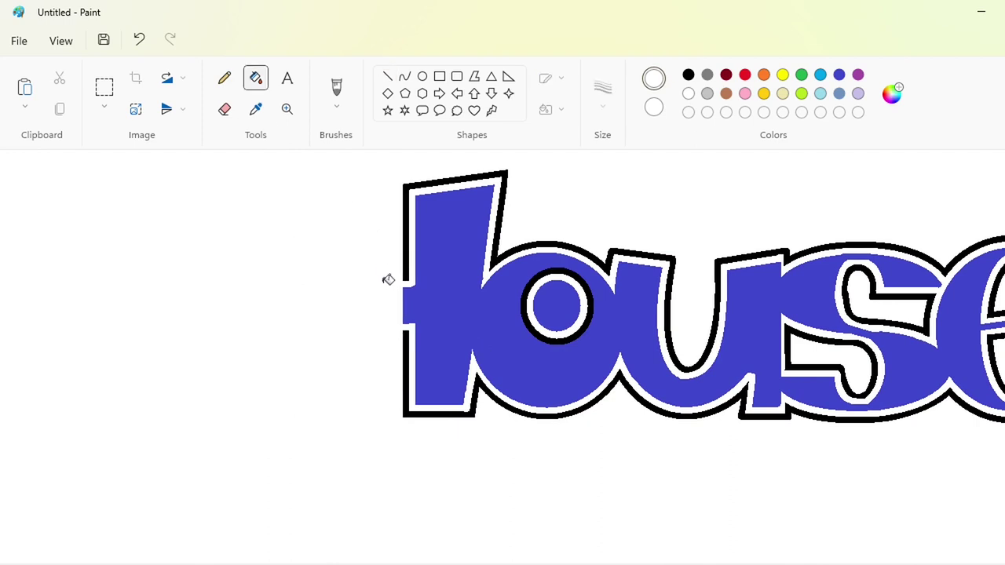
- Close the open left side of the remaining H stem with a black outline segment and a white inner border
{"action": "left_click", "coordinate": [387, 76]}
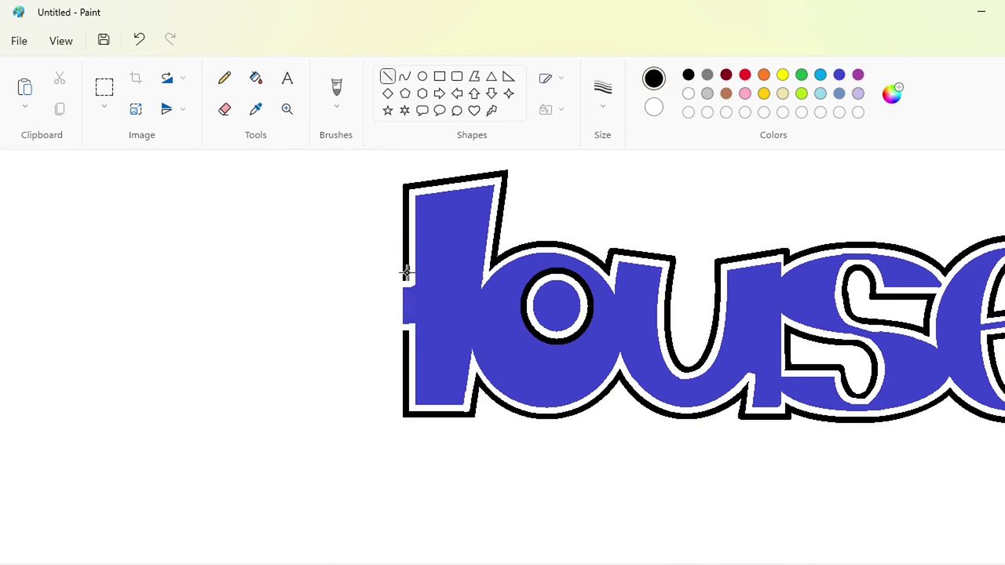
{"action": "left_click_drag", "start_coordinate": [407, 272], "coordinate": [407, 351]}
{"action": "left_click", "coordinate": [691, 93]}
{"action": "left_click_drag", "start_coordinate": [412, 278], "coordinate": [412, 357]}
- Draw two slanted black guide lines left of the stem and join them with two slightly tilted stem lines
{"action": "left_click_drag", "start_coordinate": [566, 563], "coordinate": [469, 564]}
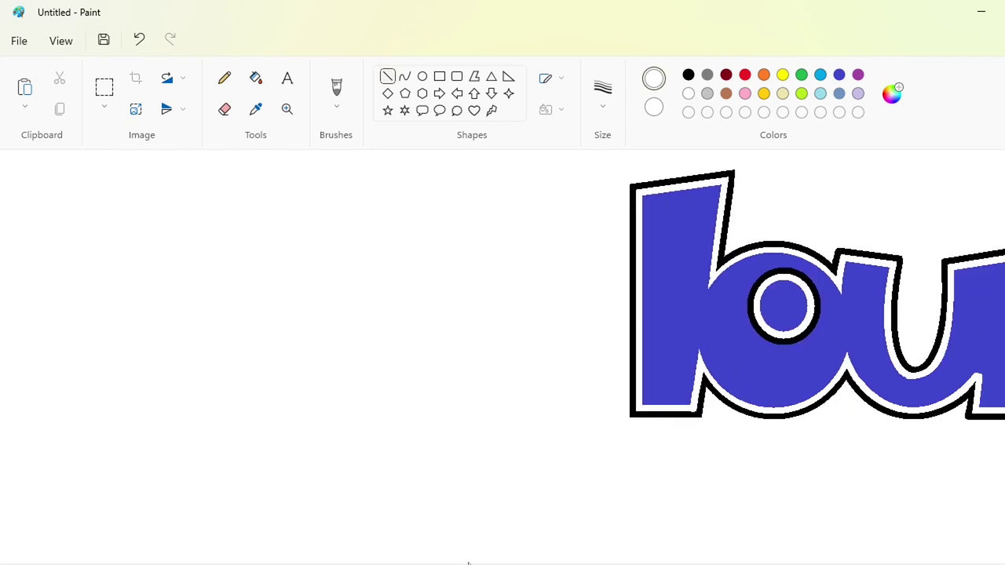
{"action": "left_click", "coordinate": [688, 74]}
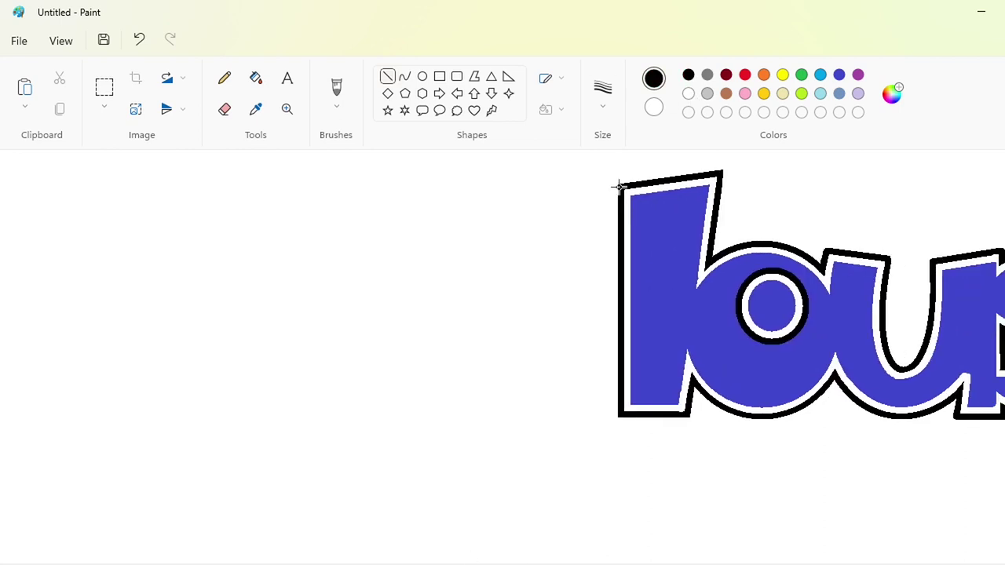
{"action": "left_click_drag", "start_coordinate": [620, 187], "coordinate": [406, 214]}
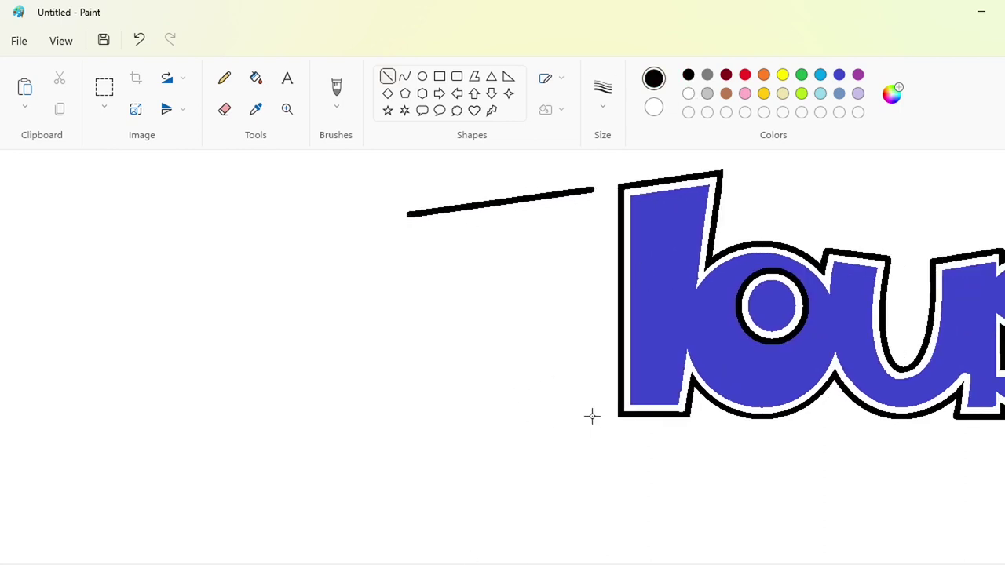
{"action": "left_click_drag", "start_coordinate": [581, 416], "coordinate": [362, 450]}
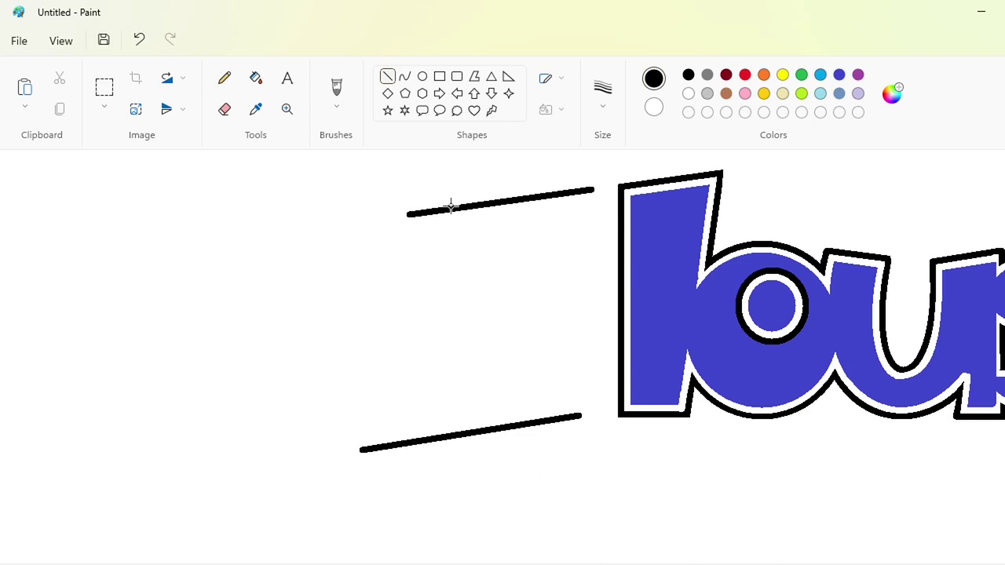
{"action": "mouse_move", "coordinate": [543, 196]}
{"action": "left_mouse_down"}
{"action": "mouse_move", "coordinate": [563, 417]}
{"action": "mouse_move", "coordinate": [551, 418]}
{"action": "left_mouse_up"}
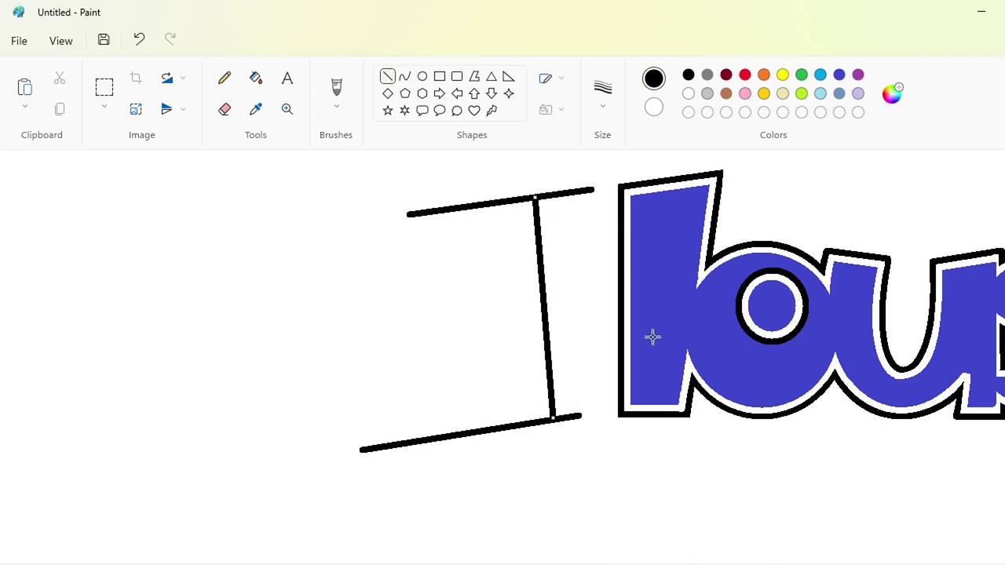
{"action": "mouse_move", "coordinate": [452, 210]}
{"action": "left_mouse_down"}
{"action": "mouse_move", "coordinate": [464, 406]}
{"action": "mouse_move", "coordinate": [477, 432]}
{"action": "left_mouse_up"}
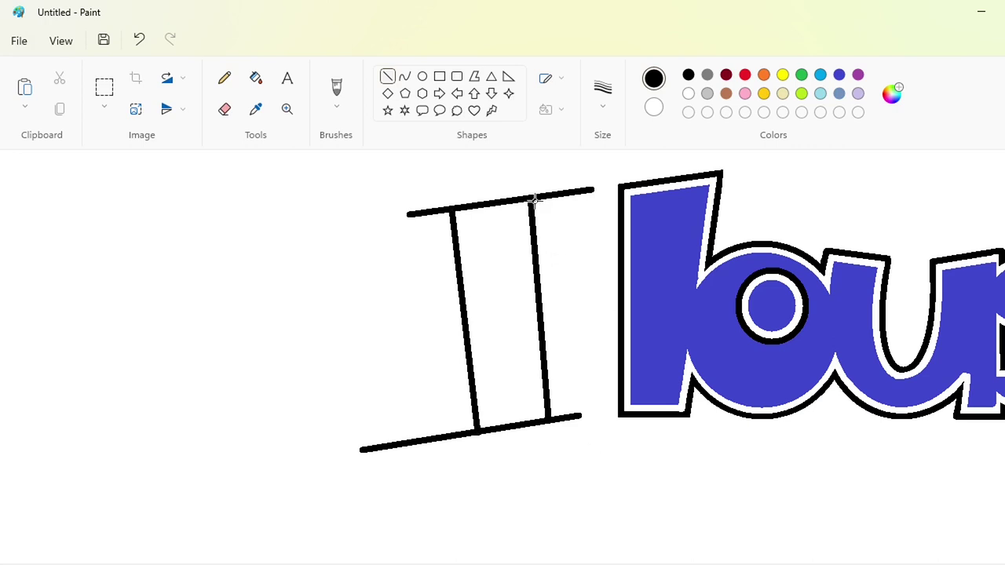
{"action": "left_click_drag", "start_coordinate": [533, 198], "coordinate": [576, 276]}
{"action": "left_click_drag", "start_coordinate": [576, 276], "coordinate": [620, 187]}
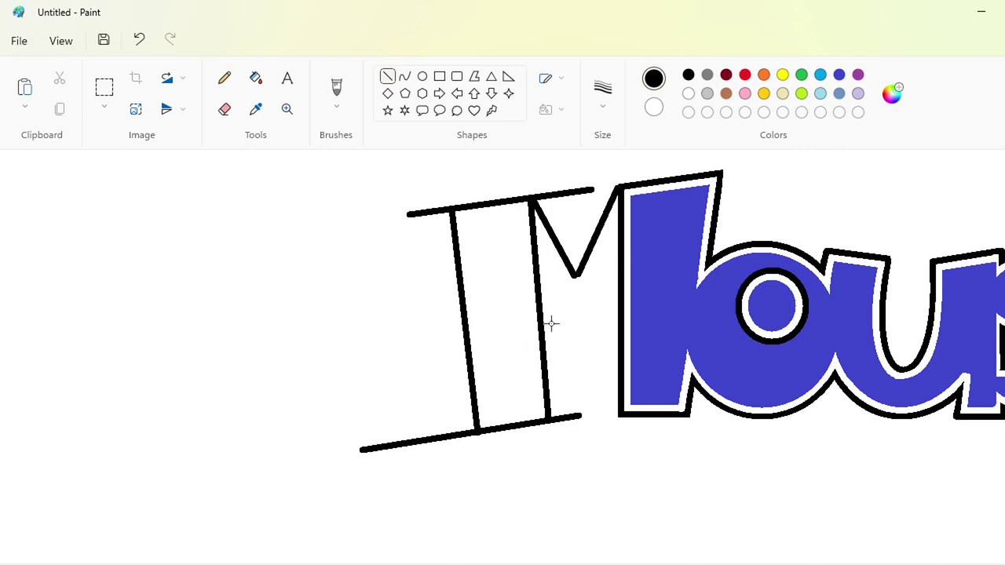
{"action": "key", "text": "ctrl+z"}
{"action": "key", "text": "ctrl+z"}
- Draw an upper and a lower black V between the new stem and the existing stem to form an M
{"action": "left_click_drag", "start_coordinate": [532, 197], "coordinate": [583, 274]}
{"action": "left_click_drag", "start_coordinate": [583, 273], "coordinate": [620, 186]}
{"action": "mouse_move", "coordinate": [585, 331]}
{"action": "left_mouse_down"}
{"action": "mouse_move", "coordinate": [540, 281]}
{"action": "mouse_move", "coordinate": [540, 290]}
{"action": "mouse_move", "coordinate": [620, 297]}
{"action": "left_mouse_up"}
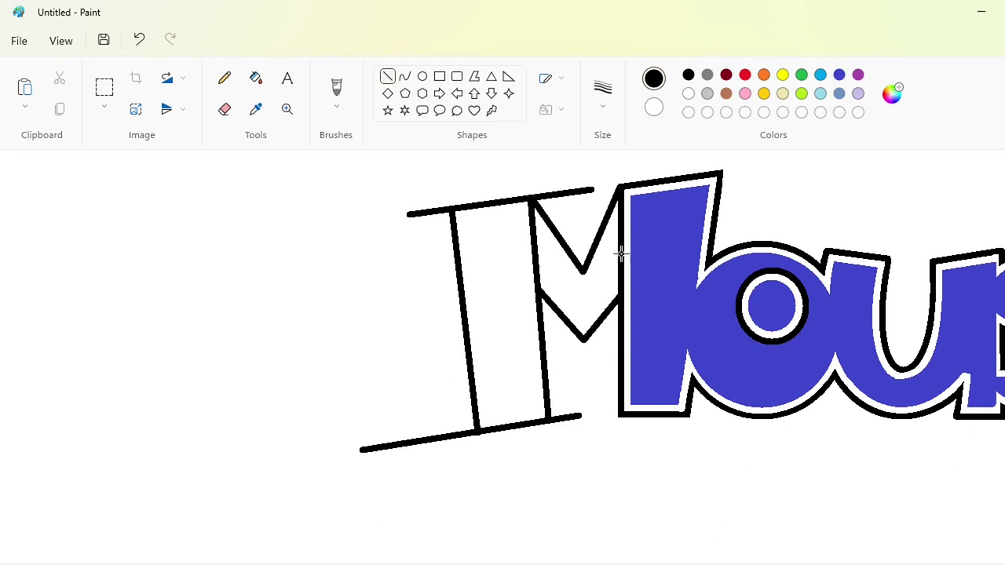
- Separate the guide-line overhangs and the stem lines inside the M from its outline with short white lines at the corners
{"action": "left_click", "coordinate": [688, 94]}
{"action": "left_click_drag", "start_coordinate": [443, 231], "coordinate": [438, 194]}
{"action": "left_click_drag", "start_coordinate": [469, 413], "coordinate": [473, 444]}
{"action": "left_click_drag", "start_coordinate": [562, 395], "coordinate": [553, 456]}
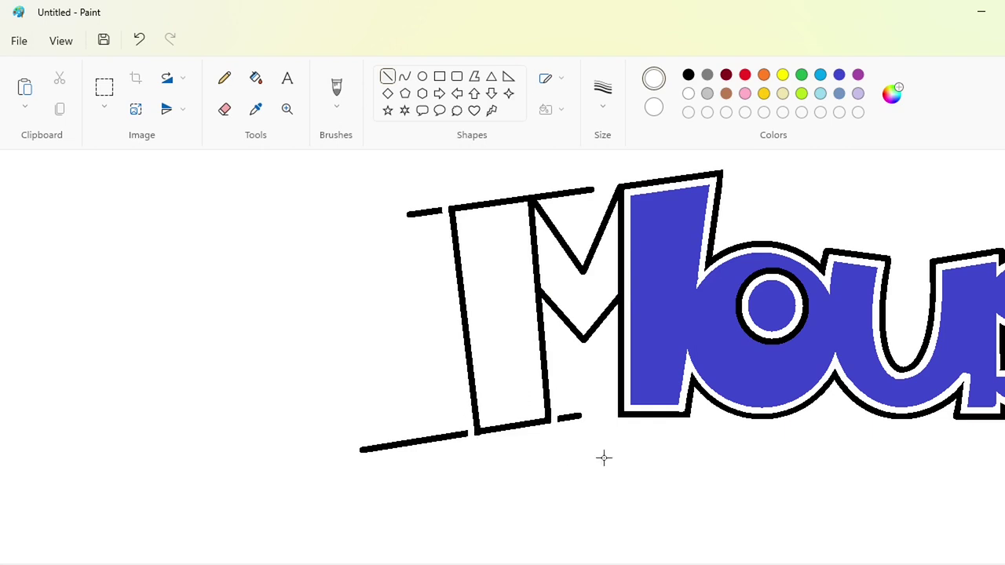
{"action": "left_click_drag", "start_coordinate": [516, 259], "coordinate": [553, 295]}
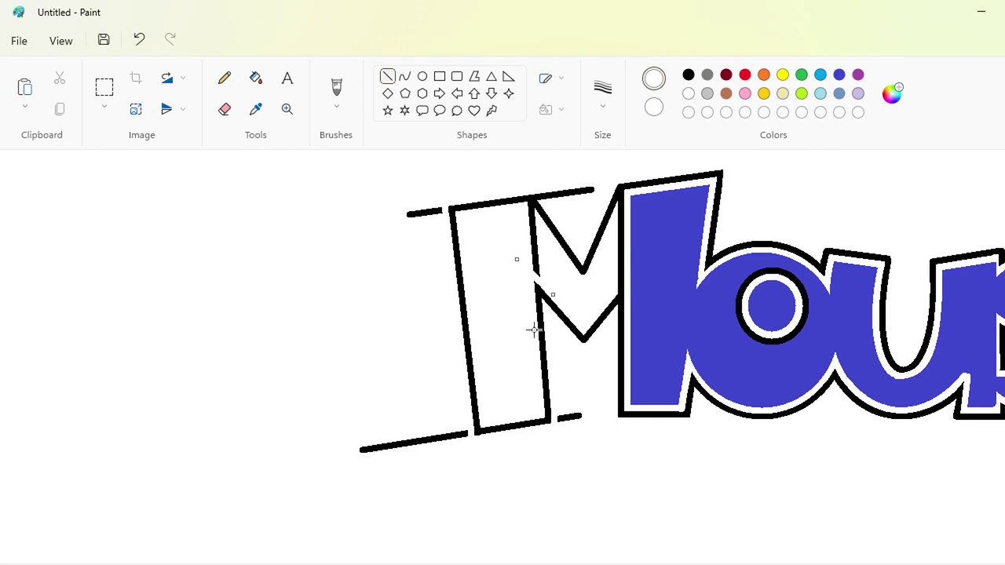
{"action": "left_click", "coordinate": [661, 296]}
{"action": "left_click_drag", "start_coordinate": [625, 191], "coordinate": [618, 212]}
{"action": "left_click", "coordinate": [648, 235]}
{"action": "mouse_move", "coordinate": [528, 206]}
{"action": "left_mouse_down"}
{"action": "mouse_move", "coordinate": [538, 221]}
{"action": "mouse_move", "coordinate": [523, 181]}
{"action": "left_mouse_up"}
{"action": "left_click", "coordinate": [580, 234]}
- Remove the separated guide-line ends and inner stem segments of the M by filling them white
{"action": "left_click", "coordinate": [256, 78]}
{"action": "left_click", "coordinate": [562, 419]}
{"action": "left_click", "coordinate": [462, 434]}
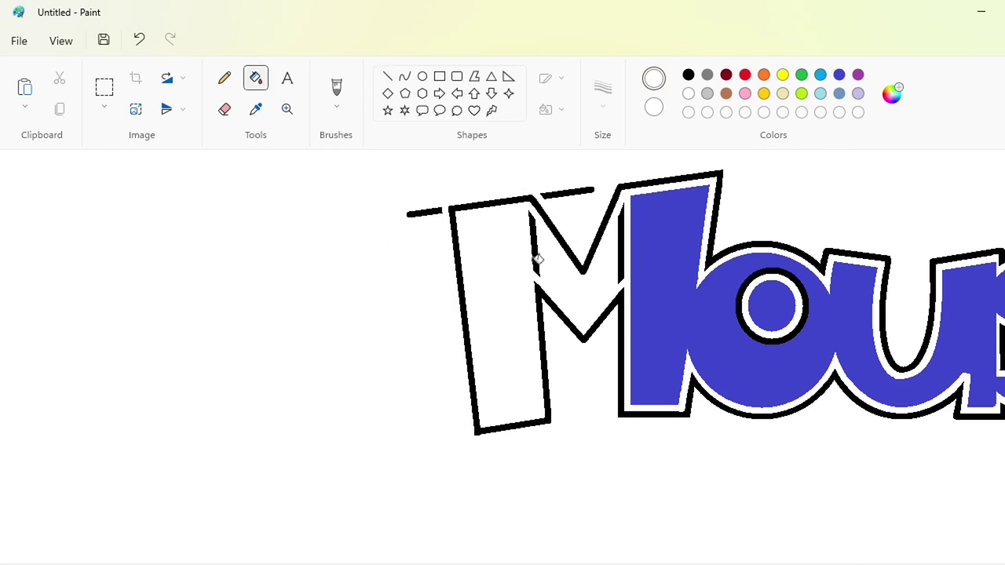
{"action": "left_click", "coordinate": [536, 253]}
{"action": "left_click", "coordinate": [621, 251]}
{"action": "left_click", "coordinate": [546, 195]}
{"action": "left_click", "coordinate": [437, 210]}
- Redo the short black touch-up line on the bottom outline of the original H's right stem
{"action": "left_click", "coordinate": [388, 77]}
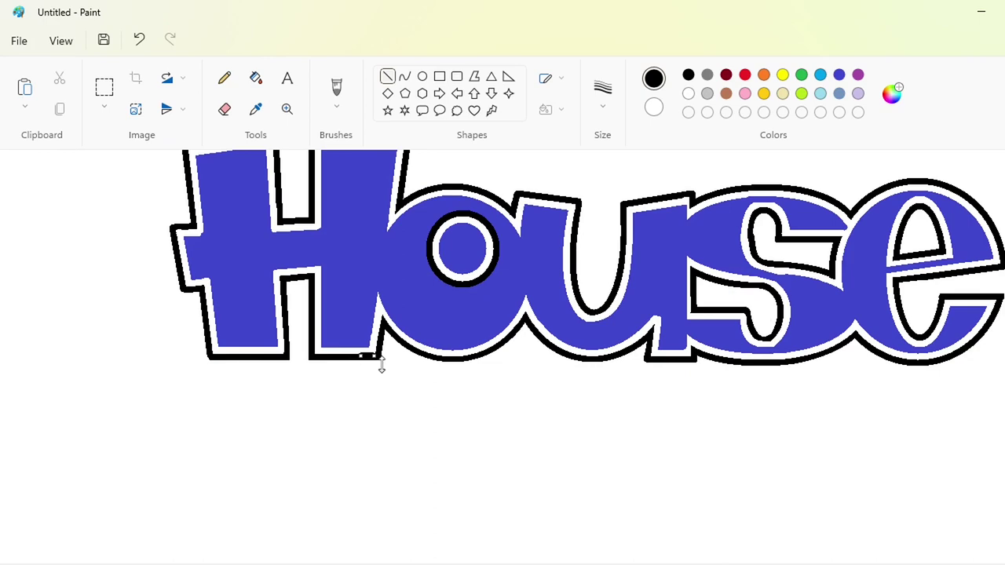
{"action": "key", "text": "ctrl+z"}
{"action": "left_click_drag", "start_coordinate": [349, 358], "coordinate": [367, 358]}
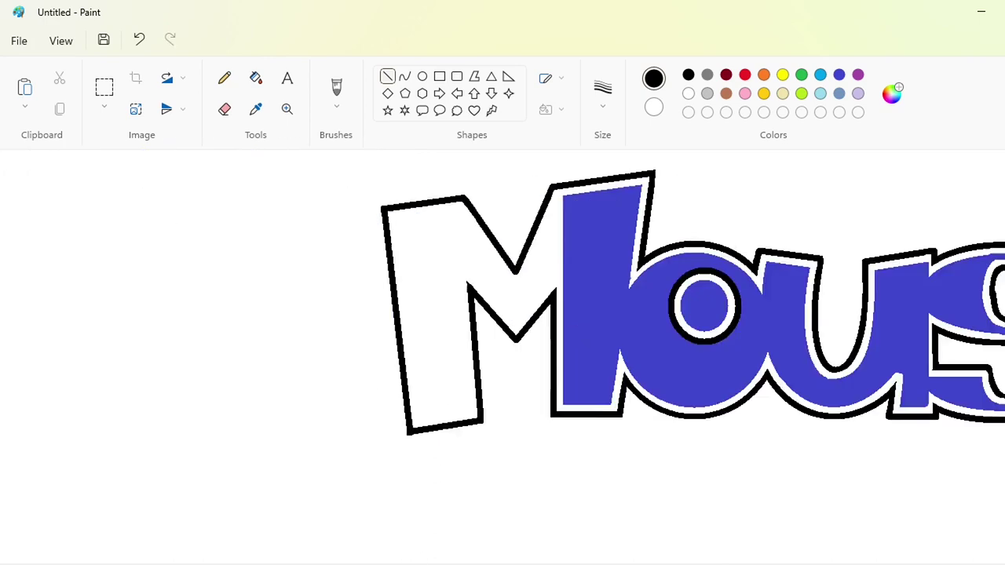
- Trace a purple inner border just inside the M's new black outline up to the right stem
{"action": "left_click", "coordinate": [839, 75]}
{"action": "left_click", "coordinate": [858, 75]}
{"action": "mouse_move", "coordinate": [509, 189]}
{"action": "left_mouse_down"}
{"action": "mouse_move", "coordinate": [466, 296]}
{"action": "mouse_move", "coordinate": [472, 280]}
{"action": "mouse_move", "coordinate": [415, 204]}
{"action": "mouse_move", "coordinate": [341, 212]}
{"action": "mouse_move", "coordinate": [369, 425]}
{"action": "mouse_move", "coordinate": [427, 414]}
{"action": "mouse_move", "coordinate": [415, 269]}
{"action": "mouse_move", "coordinate": [469, 336]}
{"action": "mouse_move", "coordinate": [516, 273]}
{"action": "left_mouse_up"}
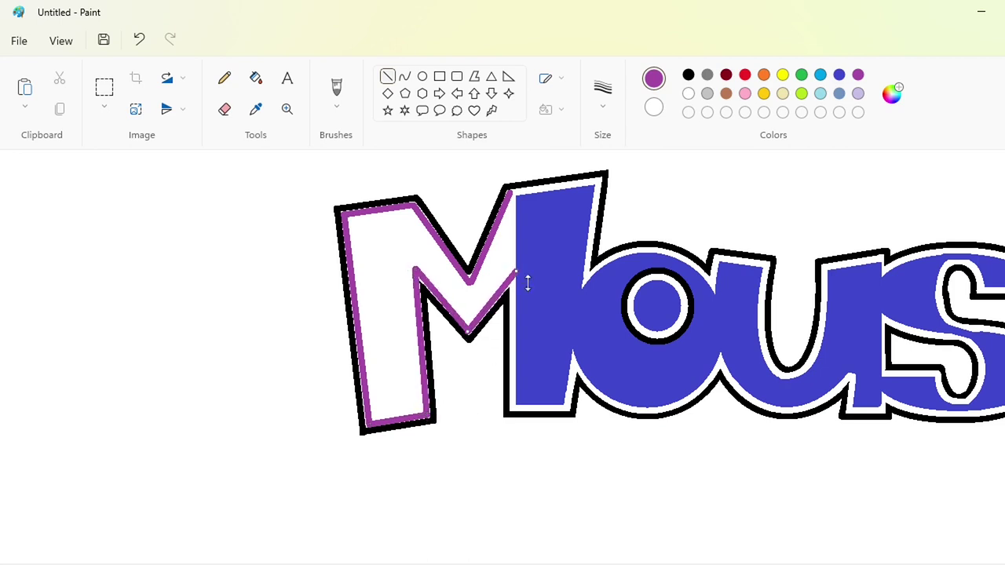
{"action": "left_click_drag", "start_coordinate": [508, 196], "coordinate": [533, 200]}
{"action": "left_click", "coordinate": [688, 93]}
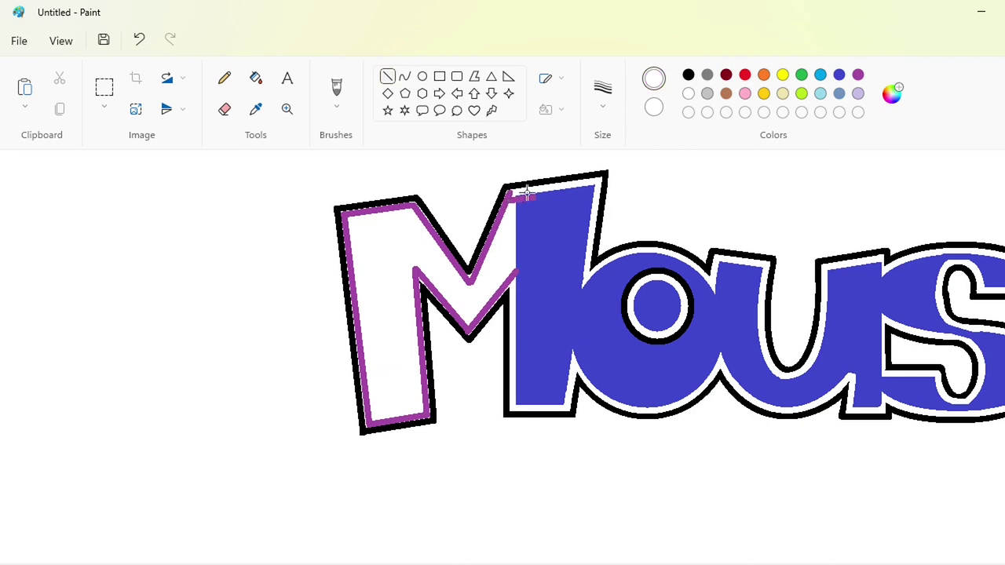
{"action": "left_click", "coordinate": [256, 77]}
{"action": "left_click", "coordinate": [506, 250]}
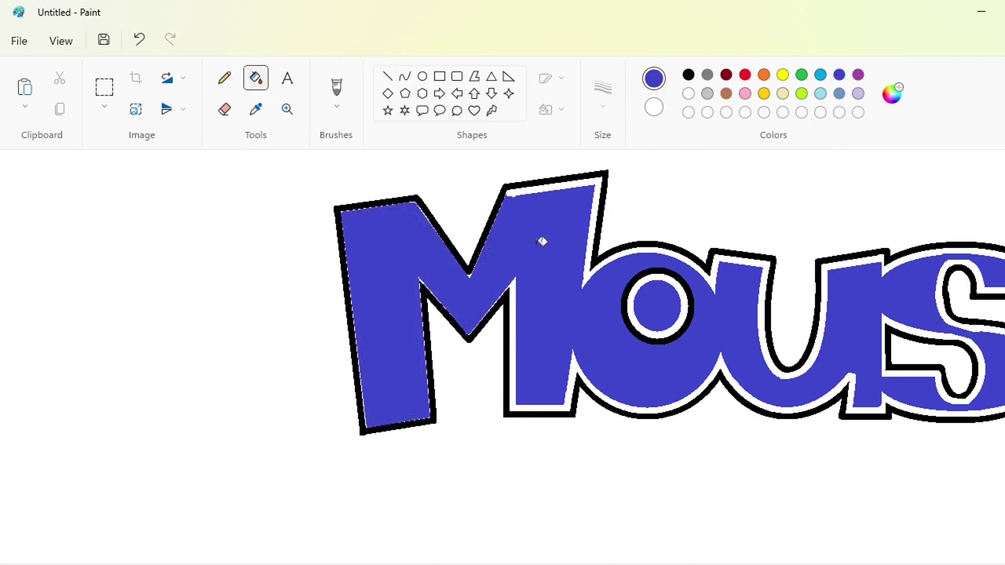
{"action": "key", "text": "ctrl+z"}
{"action": "left_click", "coordinate": [511, 251]}
{"action": "key", "text": "ctrl+z"}
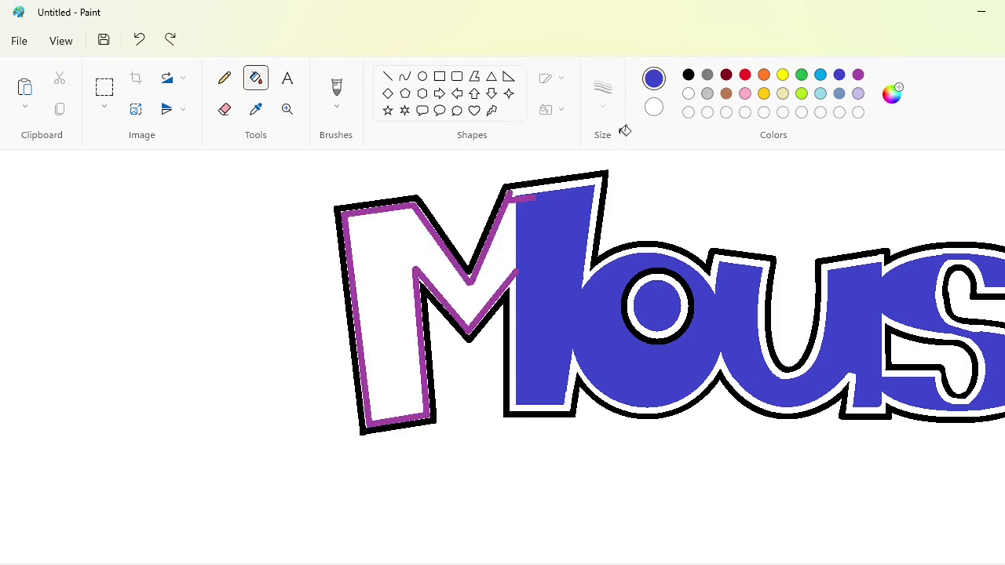
- Draw a purple border segment along the top edge of the M where it meets the right stem
{"action": "left_click", "coordinate": [857, 76]}
{"action": "left_click", "coordinate": [388, 76]}
{"action": "left_click_drag", "start_coordinate": [510, 192], "coordinate": [540, 189]}
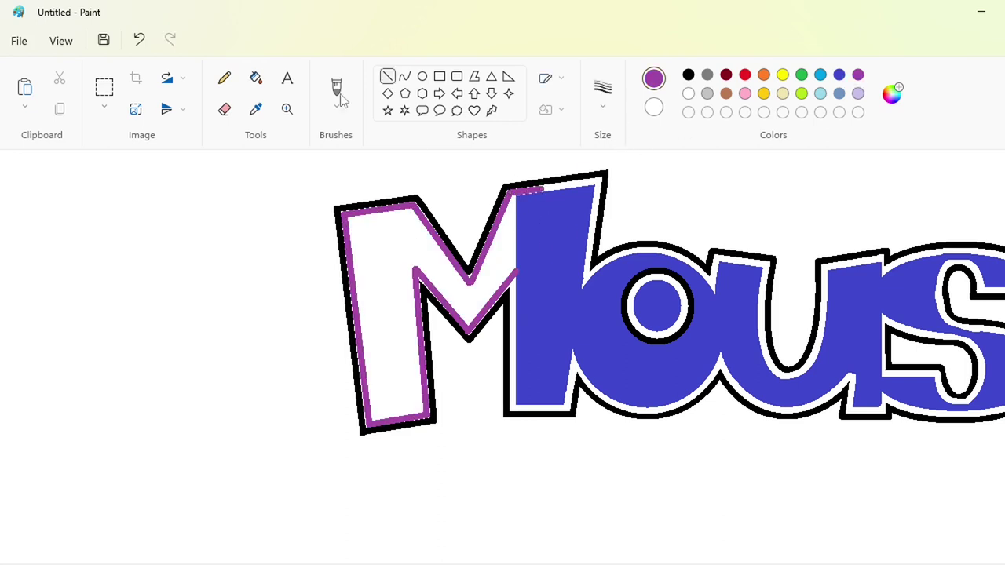
- Fill the M's interior indigo and finish its white inner border where the diagonal joins the right stem
{"action": "left_click", "coordinate": [256, 77]}
{"action": "left_click", "coordinate": [839, 75]}
{"action": "left_click", "coordinate": [511, 261]}
{"action": "left_click", "coordinate": [493, 243]}
{"action": "left_click", "coordinate": [387, 76]}
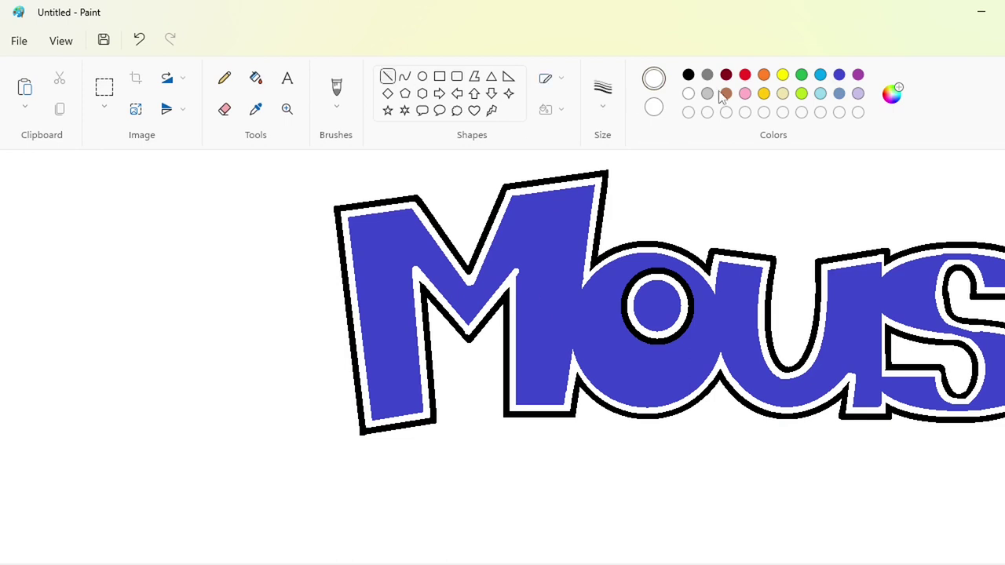
{"action": "left_click_drag", "start_coordinate": [516, 293], "coordinate": [518, 257]}
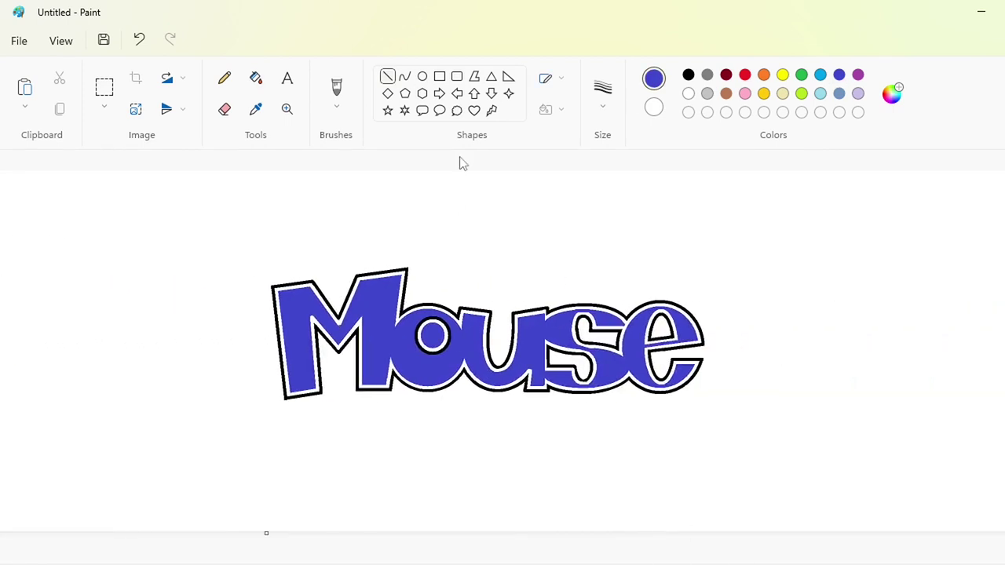
- Draw a black circle and position it above and to the right of the Mouse lettering's e
{"action": "left_click", "coordinate": [423, 76]}
{"action": "left_click", "coordinate": [689, 74]}
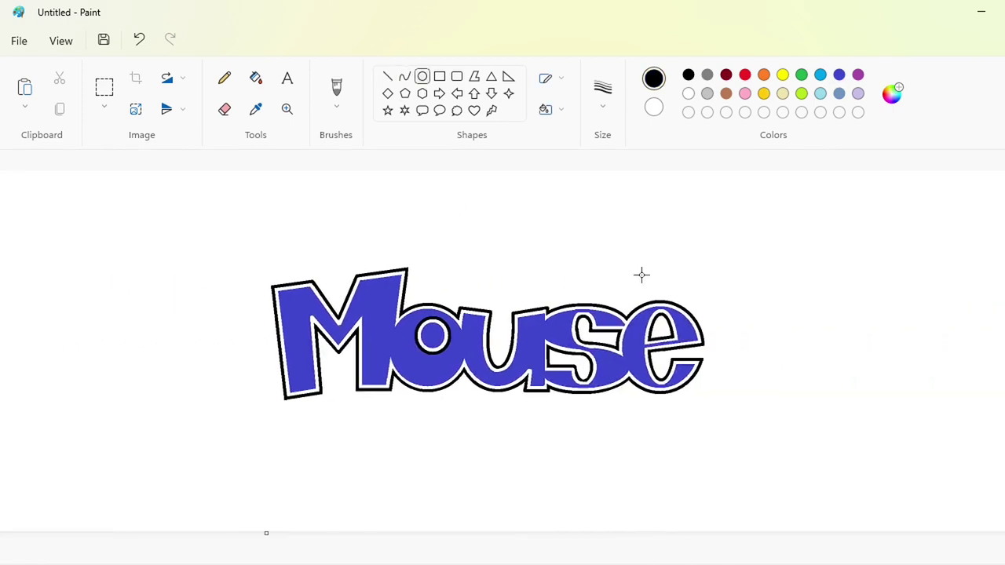
{"action": "left_click_drag", "start_coordinate": [615, 233], "coordinate": [691, 310]}
{"action": "left_click_drag", "start_coordinate": [652, 282], "coordinate": [743, 257]}
{"action": "left_click", "coordinate": [895, 487]}
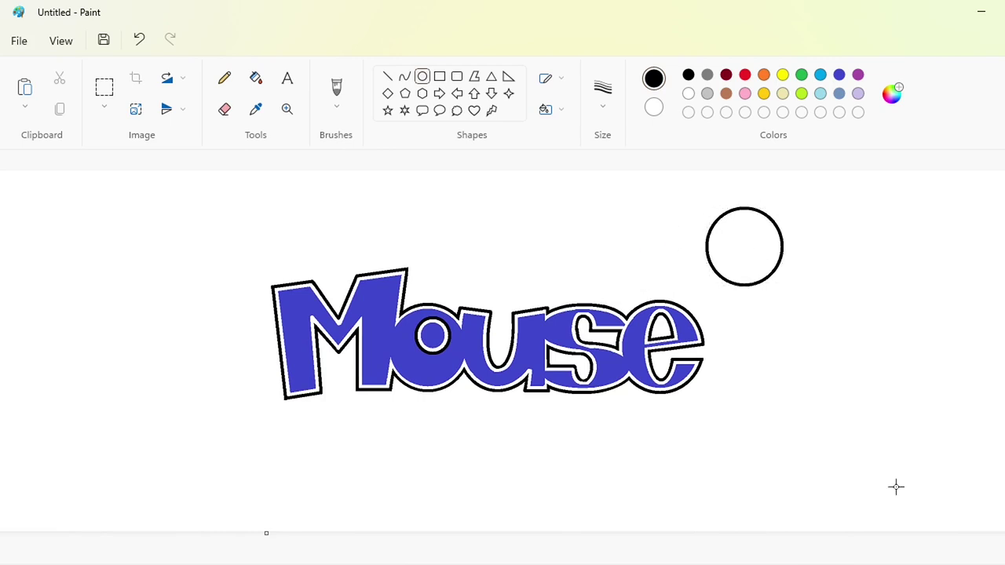
- Draw an indigo circle around the black one and resize it to fit snugly against the black outline
{"action": "scroll", "coordinate": [895, 486], "scroll_direction": "up", "scroll_amount": 1}
{"action": "scroll", "coordinate": [502, 361], "scroll_direction": "right", "scroll_amount": 5}
{"action": "left_click", "coordinate": [839, 75]}
{"action": "left_click_drag", "start_coordinate": [377, 228], "coordinate": [550, 402]}
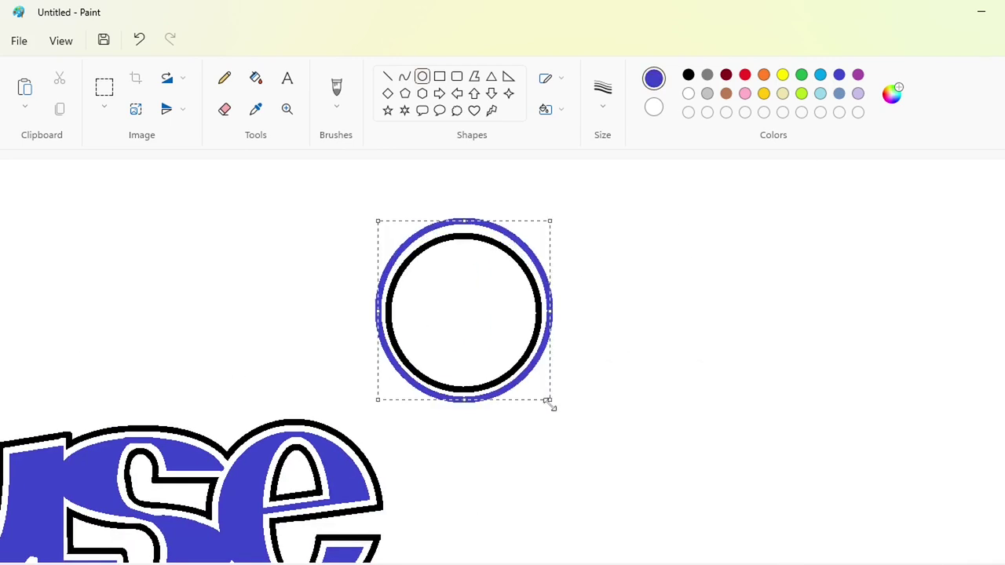
{"action": "left_click_drag", "start_coordinate": [376, 314], "coordinate": [383, 315]}
{"action": "left_click_drag", "start_coordinate": [549, 314], "coordinate": [545, 319]}
{"action": "left_click", "coordinate": [665, 349]}
- Draw a black upright oval with 8px thickness and a smaller oval within it in the circle's lower-left part
{"action": "left_click", "coordinate": [602, 125]}
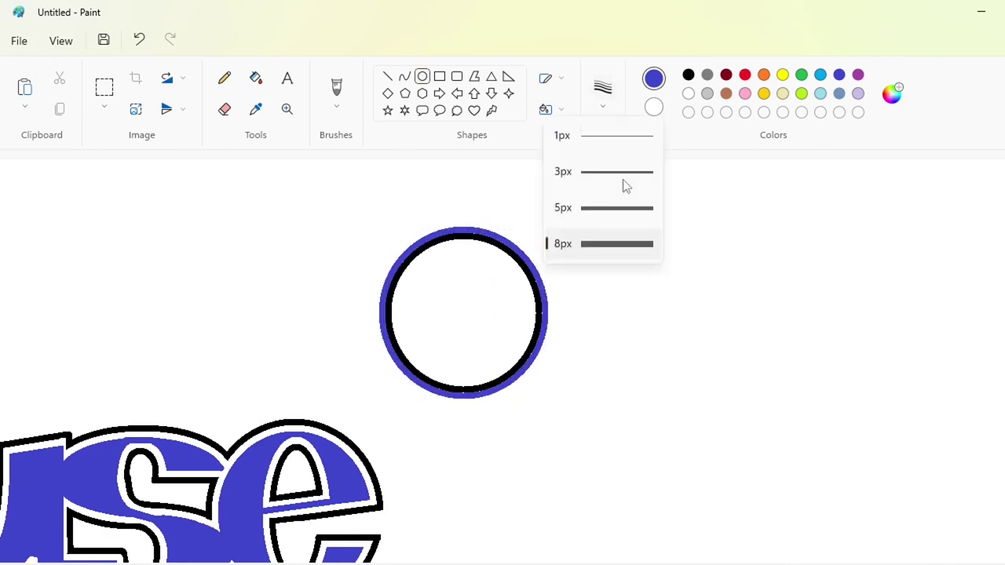
{"action": "left_click", "coordinate": [617, 207]}
{"action": "left_click_drag", "start_coordinate": [426, 303], "coordinate": [463, 355]}
{"action": "left_click", "coordinate": [602, 133]}
{"action": "left_click", "coordinate": [603, 243]}
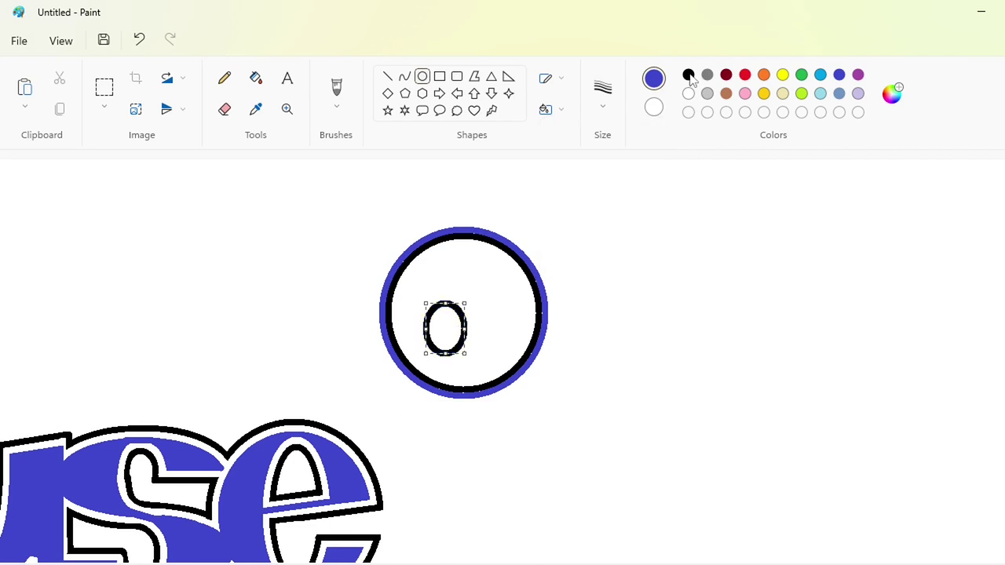
{"action": "left_click", "coordinate": [689, 75]}
{"action": "left_click_drag", "start_coordinate": [462, 316], "coordinate": [453, 358]}
{"action": "left_click", "coordinate": [506, 318]}
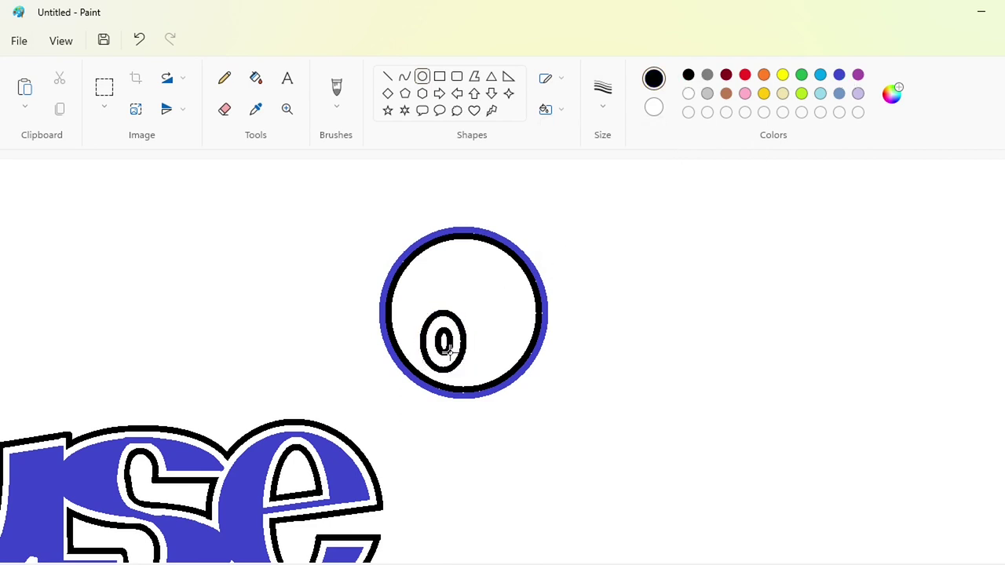
- Draw a vertical black line beside the oval inside the circle and thicken it to form the stem of an f
{"action": "left_click", "coordinate": [387, 77]}
{"action": "left_click_drag", "start_coordinate": [474, 370], "coordinate": [473, 245]}
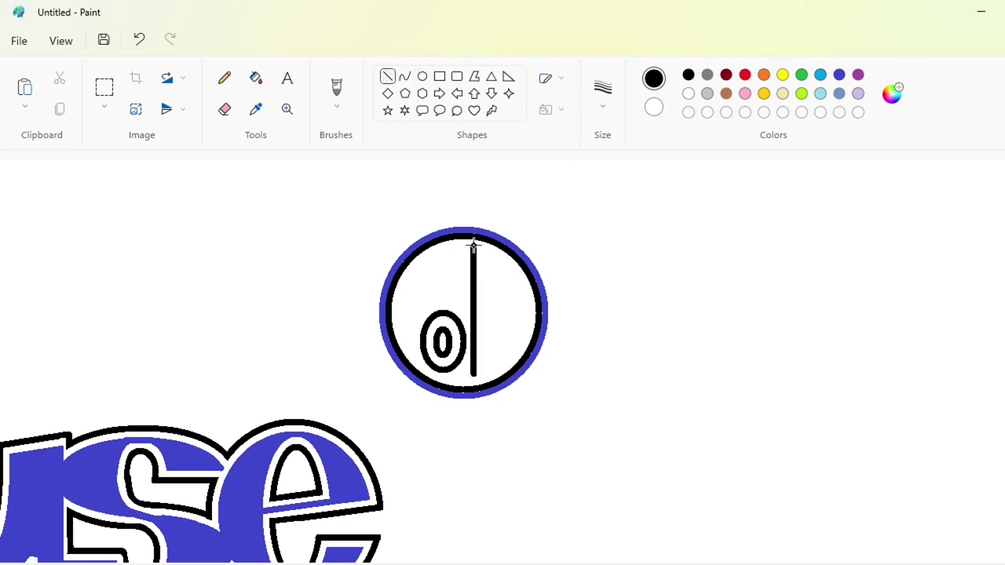
{"action": "key", "text": "ctrl+plus"}
{"action": "key", "text": "ctrl+plus"}
{"action": "key", "text": "ctrl+plus"}
{"action": "key", "text": "ctrl+plus"}
{"action": "key", "text": "ctrl+plus"}
{"action": "key", "text": "ctrl+plus"}
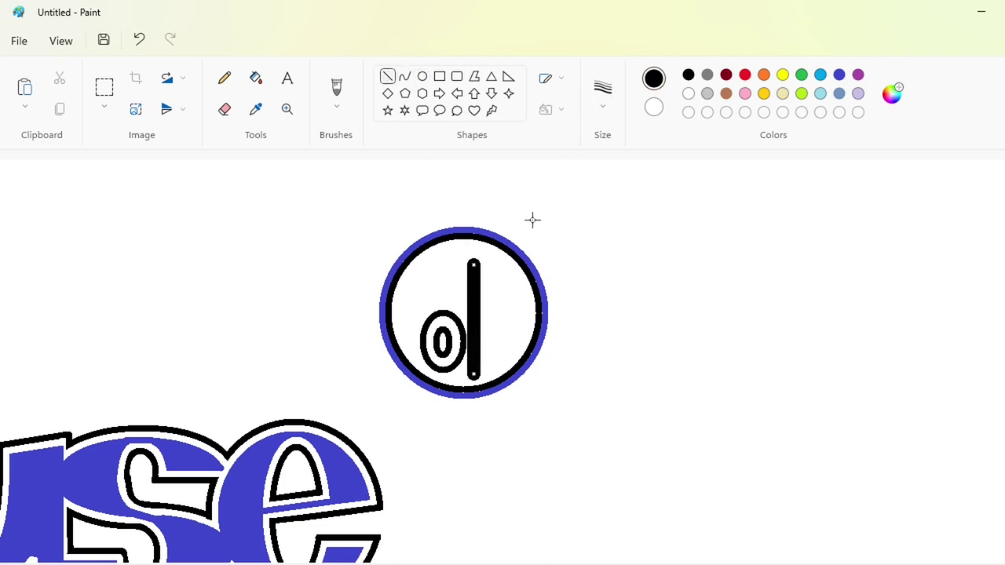
{"action": "key", "text": "Right"}
{"action": "key", "text": "Right"}
- Draw a thick black curved hook from the top of the f's stem
{"action": "left_click", "coordinate": [404, 76]}
{"action": "mouse_move", "coordinate": [479, 259]}
{"action": "left_mouse_down"}
{"action": "mouse_move", "coordinate": [512, 292]}
{"action": "mouse_move", "coordinate": [511, 260]}
{"action": "mouse_move", "coordinate": [606, 265]}
{"action": "left_mouse_up"}
{"action": "key", "text": "ctrl+z"}
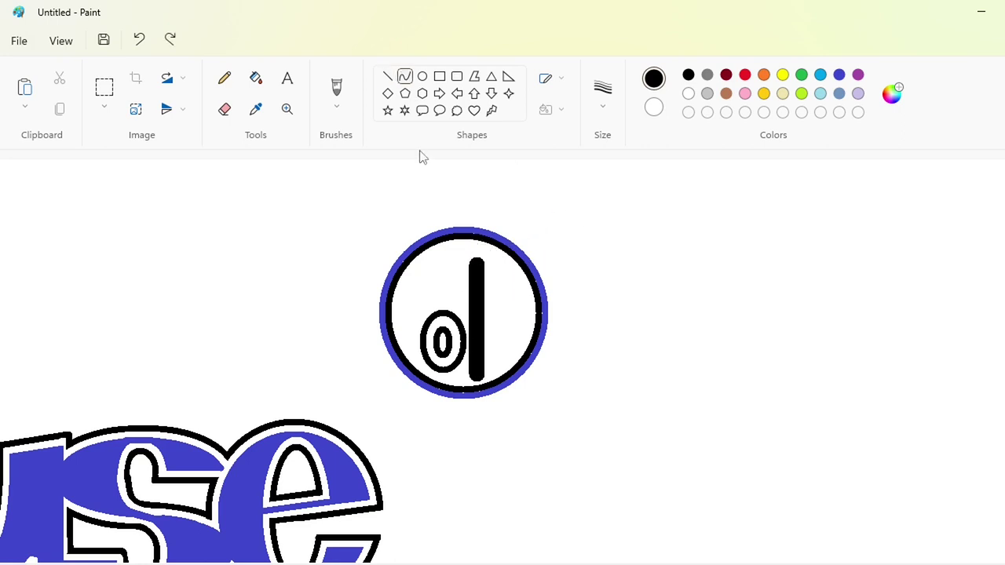
{"action": "left_click", "coordinate": [225, 110]}
{"action": "mouse_move", "coordinate": [472, 273]}
{"action": "left_mouse_down"}
{"action": "mouse_move", "coordinate": [475, 261]}
{"action": "mouse_move", "coordinate": [511, 282]}
{"action": "mouse_move", "coordinate": [472, 247]}
{"action": "mouse_move", "coordinate": [514, 255]}
{"action": "left_mouse_up"}
{"action": "left_click", "coordinate": [404, 76]}
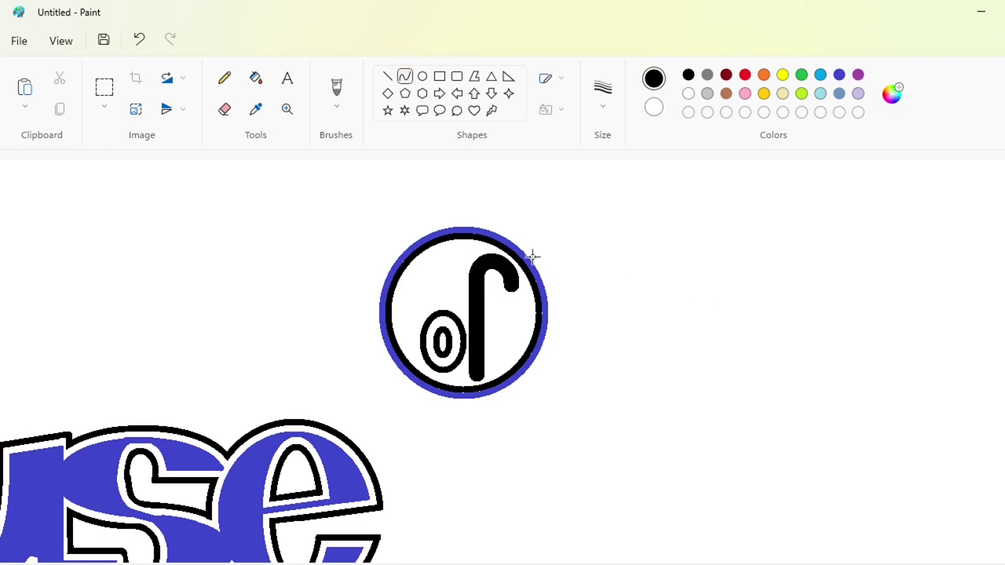
- Add a black crossbar to the f and square off the ends of its strokes with white lines
{"action": "left_click", "coordinate": [387, 79]}
{"action": "left_click_drag", "start_coordinate": [457, 304], "coordinate": [498, 306]}
{"action": "left_click", "coordinate": [224, 109]}
{"action": "left_click", "coordinate": [388, 78]}
{"action": "left_click", "coordinate": [689, 94]}
{"action": "left_click_drag", "start_coordinate": [465, 377], "coordinate": [485, 377]}
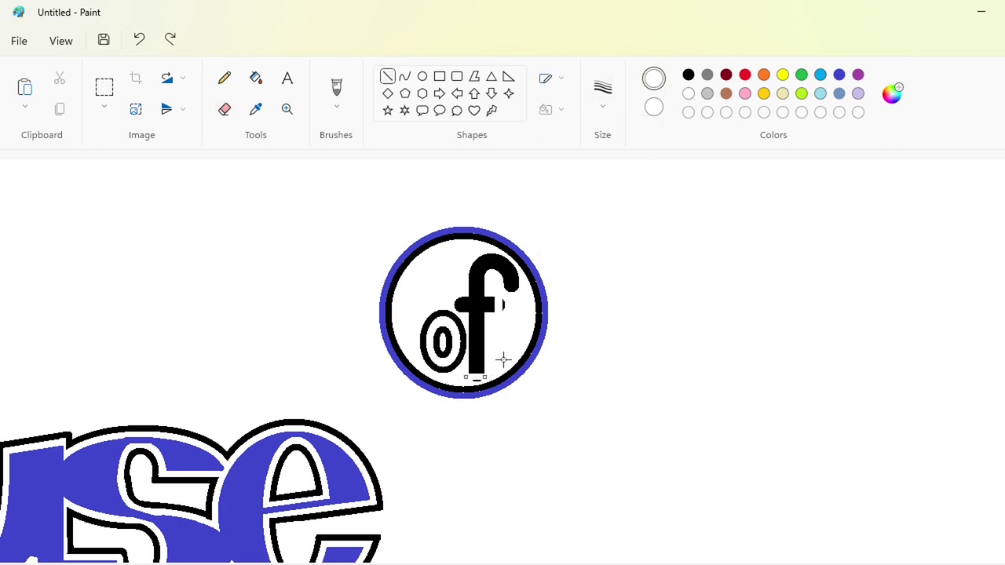
{"action": "key", "text": "Down"}
{"action": "key", "text": "Down"}
{"action": "left_click", "coordinate": [504, 343]}
{"action": "left_click_drag", "start_coordinate": [504, 287], "coordinate": [521, 285]}
{"action": "left_click", "coordinate": [225, 109]}
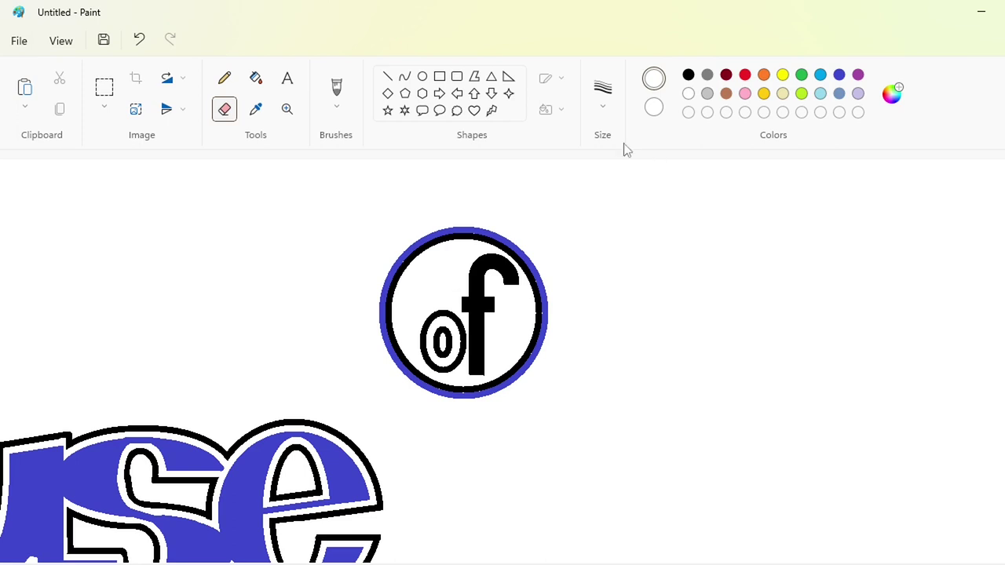
- Outline the f's stem, crossbar and hook in purple using straight and curved lines
{"action": "left_click", "coordinate": [858, 75]}
{"action": "left_click", "coordinate": [387, 76]}
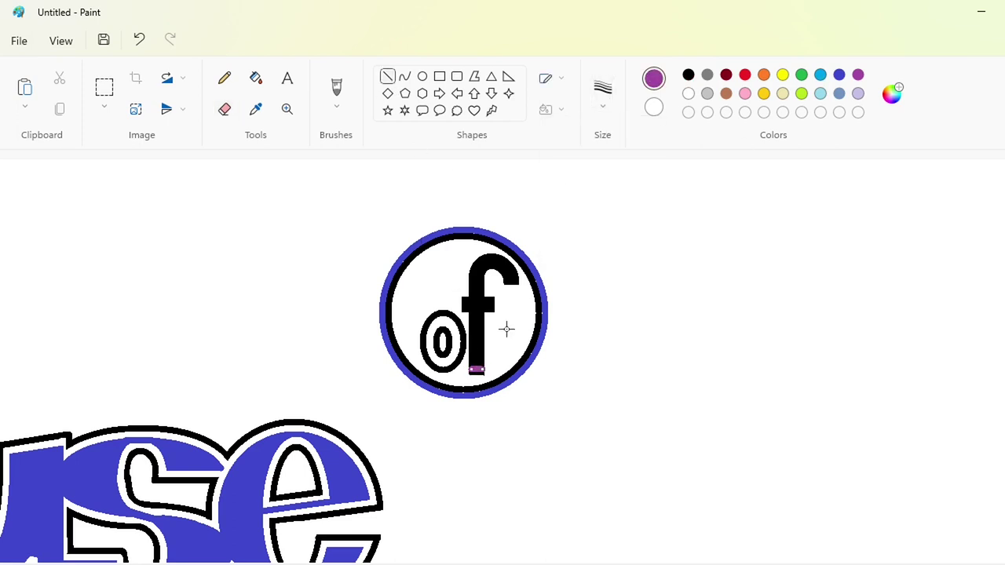
{"action": "mouse_move", "coordinate": [471, 369]}
{"action": "left_mouse_down"}
{"action": "mouse_move", "coordinate": [471, 312]}
{"action": "mouse_move", "coordinate": [500, 314]}
{"action": "left_mouse_up"}
{"action": "left_click", "coordinate": [439, 76]}
{"action": "left_click", "coordinate": [404, 77]}
{"action": "left_click", "coordinate": [486, 266]}
{"action": "left_click_drag", "start_coordinate": [483, 277], "coordinate": [518, 283]}
{"action": "left_click", "coordinate": [499, 266]}
{"action": "left_click", "coordinate": [518, 267]}
{"action": "left_click", "coordinate": [472, 246]}
{"action": "left_click", "coordinate": [514, 247]}
{"action": "left_click", "coordinate": [388, 77]}
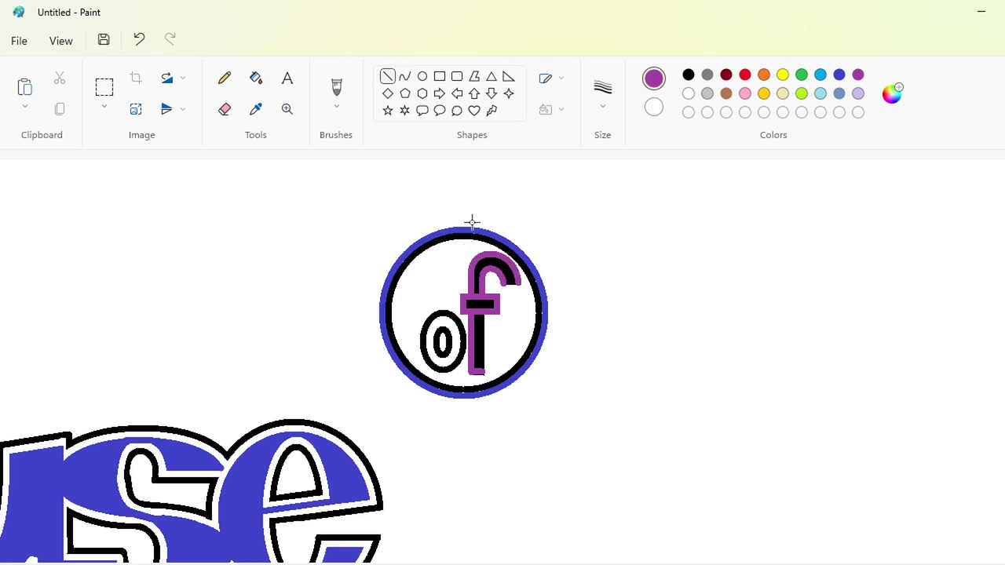
{"action": "left_click_drag", "start_coordinate": [484, 372], "coordinate": [485, 313]}
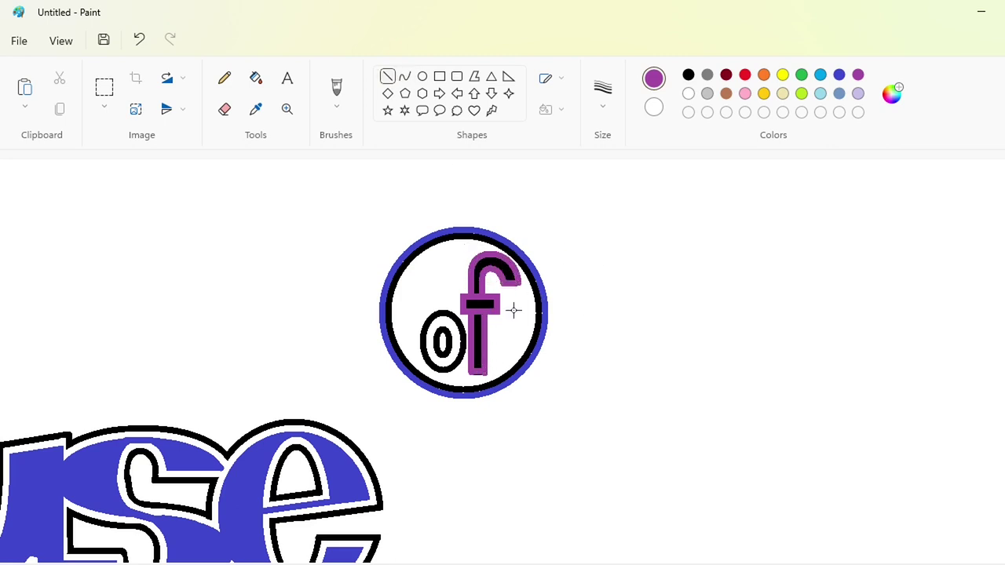
- Join the f's black core through the crossbar with a short black vertical line
{"action": "left_click", "coordinate": [686, 94]}
{"action": "key", "text": "ctrl+z"}
{"action": "left_click", "coordinate": [689, 74]}
{"action": "left_click_drag", "start_coordinate": [478, 323], "coordinate": [480, 303]}
{"action": "left_click", "coordinate": [572, 293]}
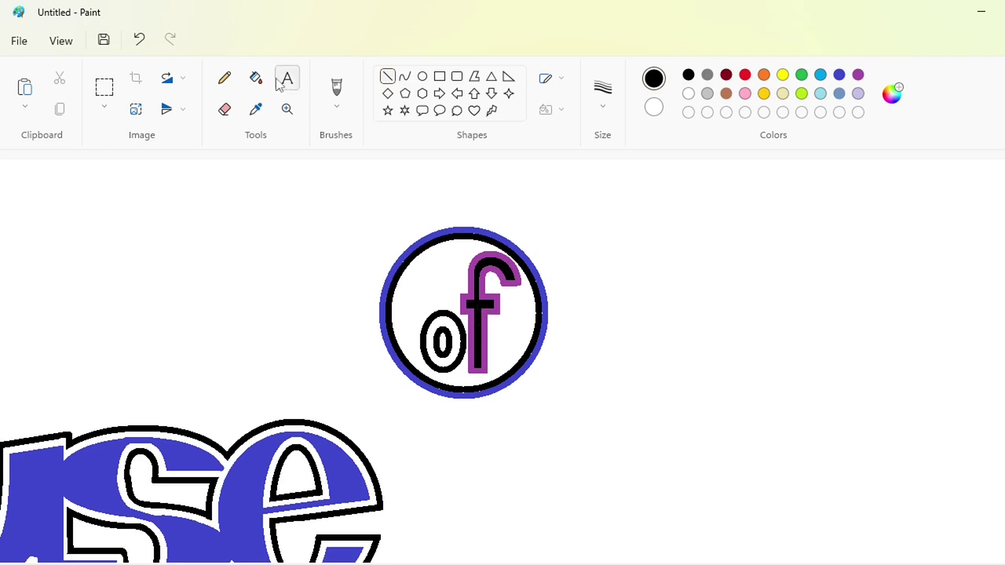
- Recolor the f with the Fill tool, making its outline black and its interior white
{"action": "left_click", "coordinate": [256, 78]}
{"action": "left_click", "coordinate": [839, 75]}
{"action": "left_click", "coordinate": [487, 304]}
{"action": "left_click", "coordinate": [688, 94]}
{"action": "left_click", "coordinate": [688, 74]}
{"action": "left_click", "coordinate": [519, 281]}
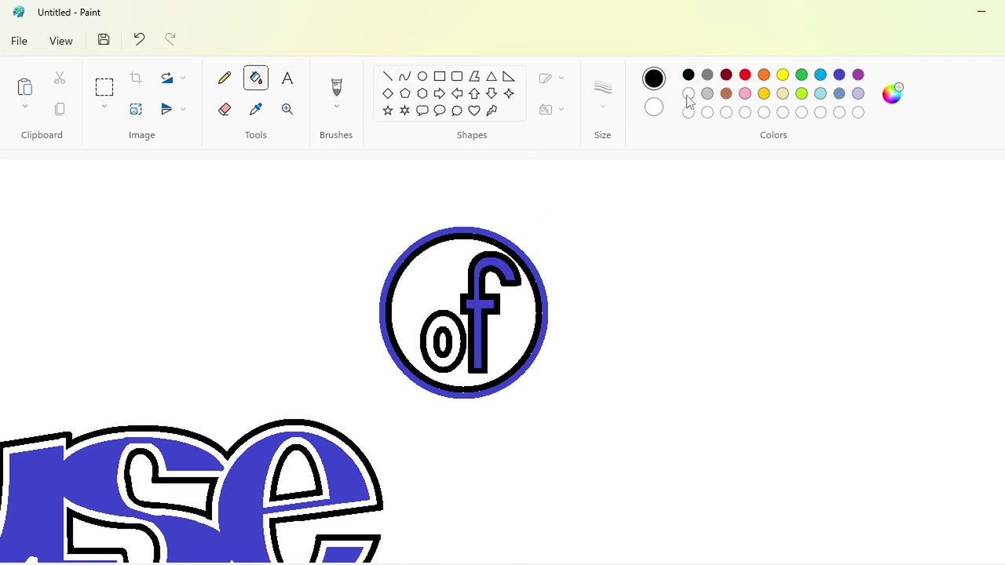
{"action": "left_click", "coordinate": [688, 93]}
{"action": "left_click", "coordinate": [515, 302]}
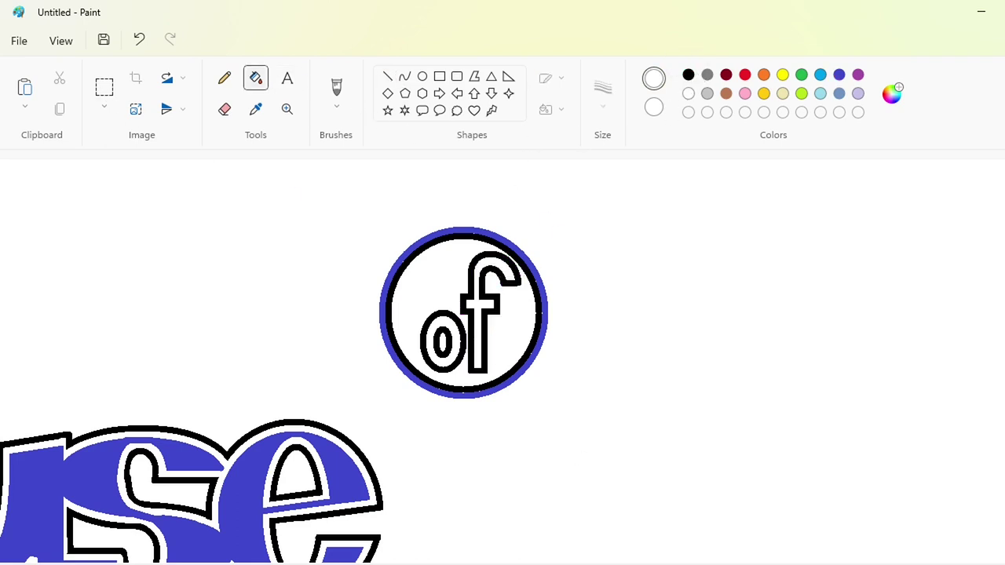
- Copy the circle containing "of" and place the duplicate to the right of the Mouse lettering
{"action": "scroll", "coordinate": [502, 357], "scroll_direction": "down", "scroll_amount": 1}
{"action": "left_click", "coordinate": [105, 86]}
{"action": "left_click_drag", "start_coordinate": [173, 212], "coordinate": [639, 456]}
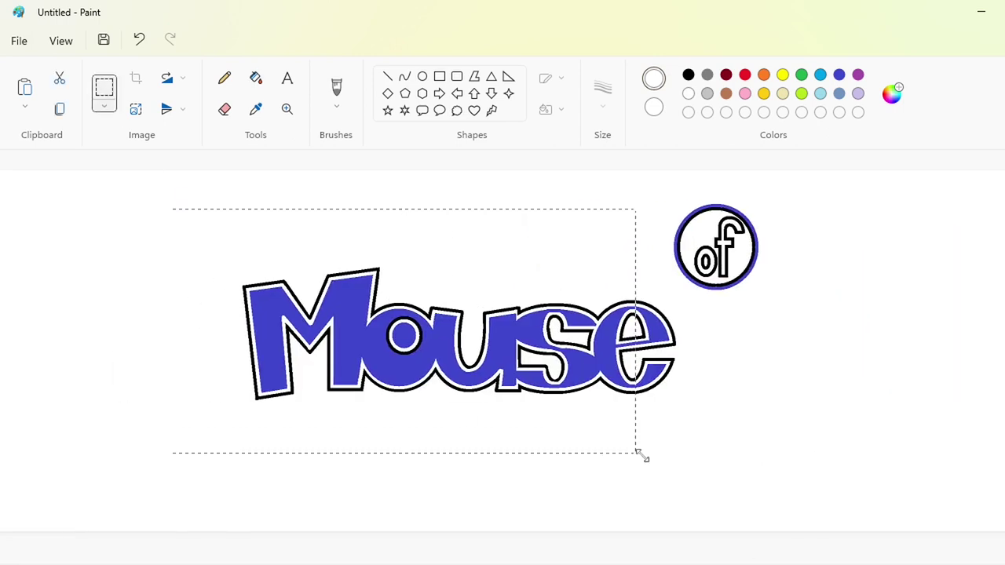
{"action": "left_click", "coordinate": [633, 188]}
{"action": "left_click_drag", "start_coordinate": [665, 186], "coordinate": [783, 310]}
{"action": "key", "text": "ctrl+c"}
{"action": "key", "text": "ctrl+v"}
{"action": "left_click_drag", "start_coordinate": [56, 226], "coordinate": [961, 333]}
{"action": "left_click", "coordinate": [256, 78]}
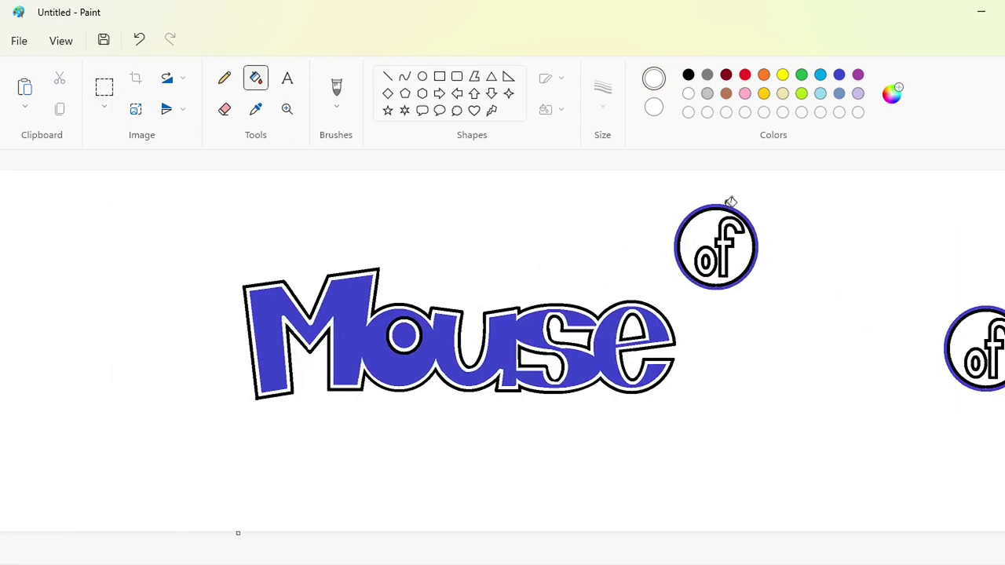
- Cover the original "of" circle above Mouse with a solid white ellipse
{"action": "left_click", "coordinate": [423, 76]}
{"action": "left_click", "coordinate": [552, 109]}
{"action": "left_click", "coordinate": [549, 179]}
{"action": "left_click_drag", "start_coordinate": [658, 190], "coordinate": [759, 290]}
{"action": "left_click", "coordinate": [440, 76]}
- Move the Mouse lettering lower on the canvas and paste a copy of the "of" circle above its e
{"action": "left_click", "coordinate": [105, 87]}
{"action": "mouse_move", "coordinate": [128, 201]}
{"action": "left_mouse_down"}
{"action": "mouse_move", "coordinate": [529, 433]}
{"action": "mouse_move", "coordinate": [755, 462]}
{"action": "left_mouse_up"}
{"action": "key", "text": "Delete"}
{"action": "key", "text": "ctrl+z"}
{"action": "left_click_drag", "start_coordinate": [381, 386], "coordinate": [390, 393]}
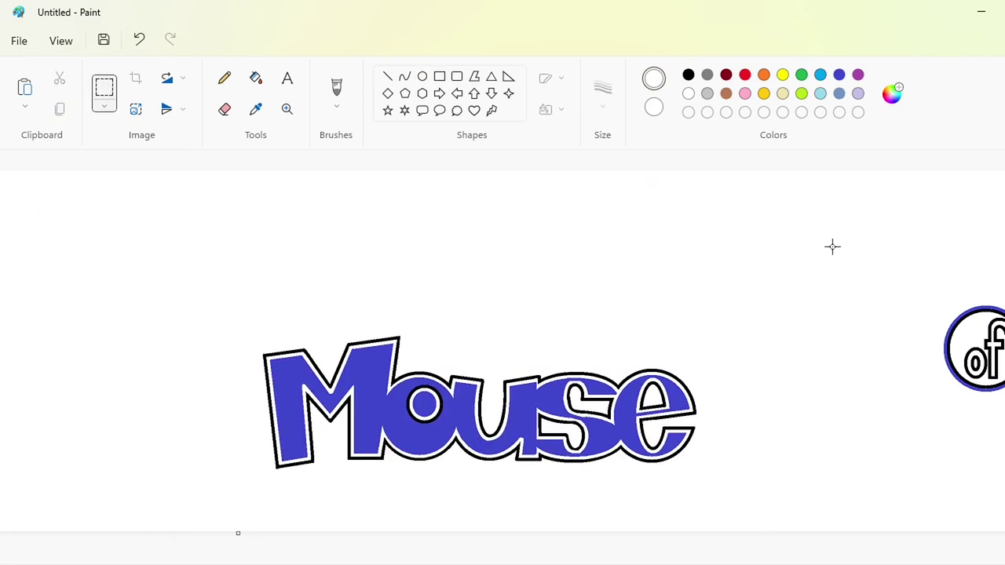
{"action": "key", "text": "ctrl+v"}
{"action": "left_click_drag", "start_coordinate": [108, 287], "coordinate": [626, 324]}
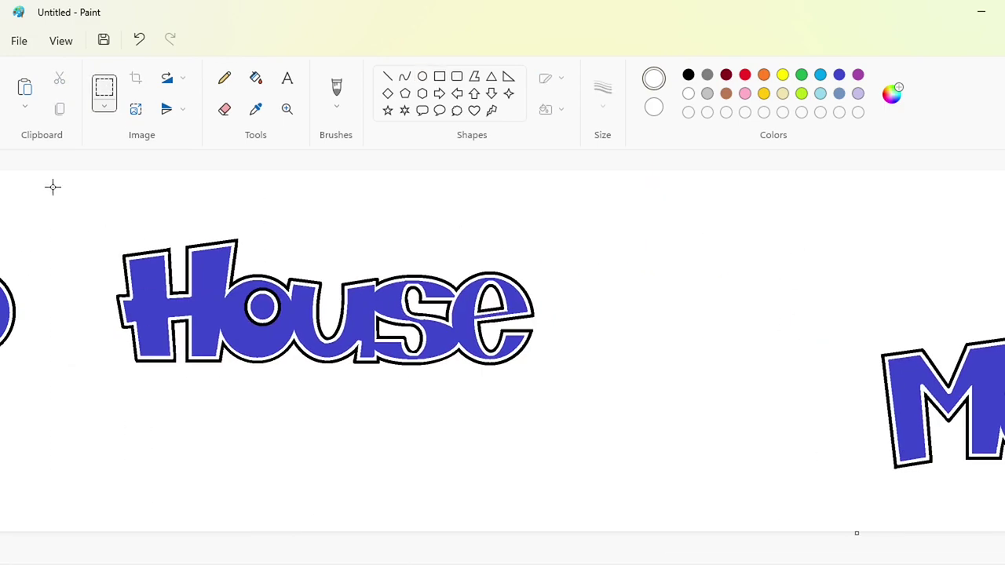
- Copy the House lettering and place it above Mouse, just left of the "of" circle
{"action": "left_click_drag", "start_coordinate": [52, 186], "coordinate": [735, 489]}
{"action": "left_click_drag", "start_coordinate": [645, 561], "coordinate": [830, 562]}
{"action": "key", "text": "ctrl+v"}
{"action": "left_click_drag", "start_coordinate": [284, 320], "coordinate": [511, 288]}
{"action": "left_click", "coordinate": [209, 283]}
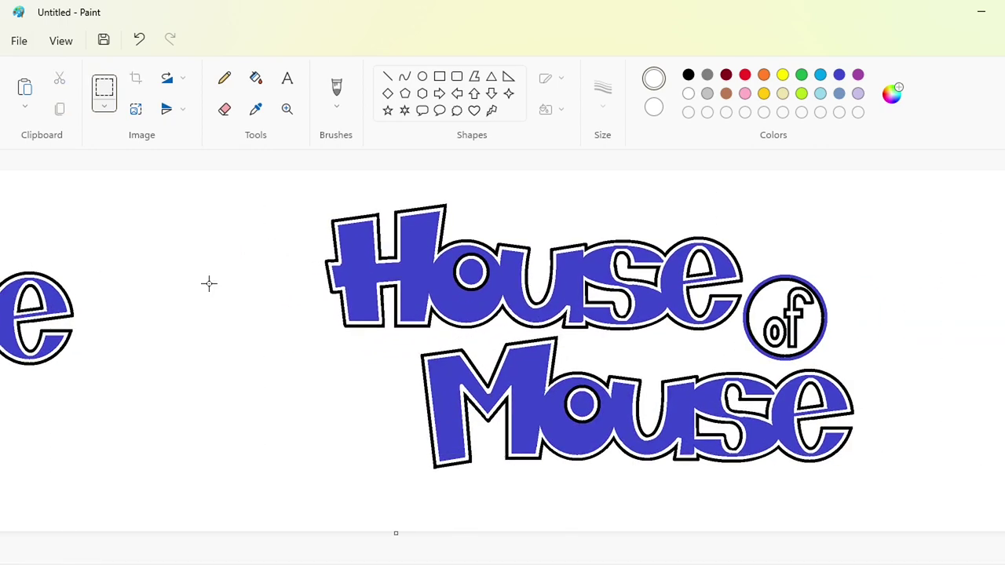
- Remove the "of" circle beside the House lettering by covering it with a white ellipse
{"action": "left_click", "coordinate": [255, 77]}
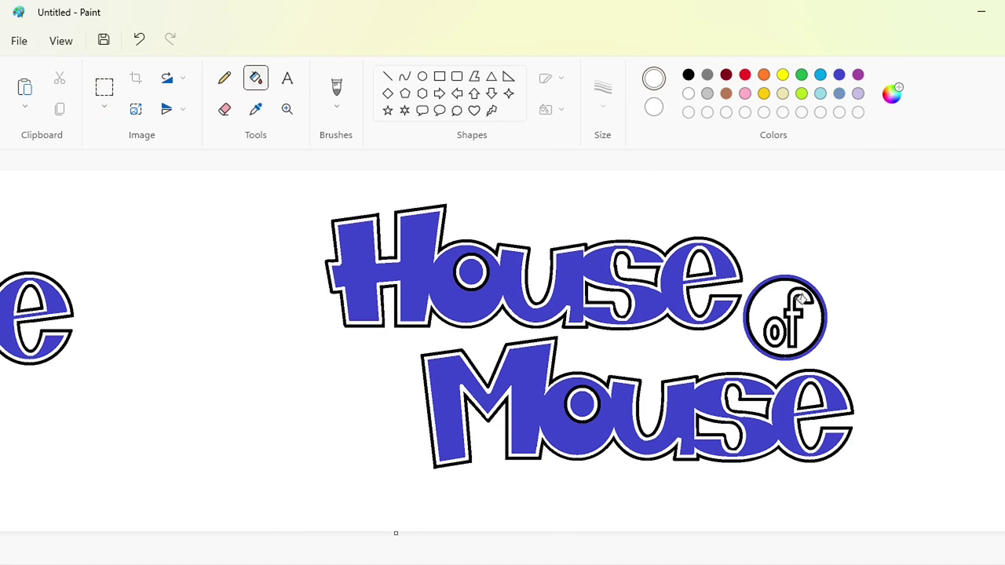
{"action": "left_click", "coordinate": [422, 76]}
{"action": "left_click_drag", "start_coordinate": [756, 266], "coordinate": [857, 357]}
{"action": "mouse_move", "coordinate": [791, 363]}
{"action": "left_mouse_down"}
{"action": "mouse_move", "coordinate": [739, 318]}
{"action": "mouse_move", "coordinate": [756, 307]}
{"action": "left_mouse_up"}
{"action": "left_click", "coordinate": [225, 110]}
{"action": "scroll", "coordinate": [856, 299], "scroll_direction": "up", "scroll_amount": 1}
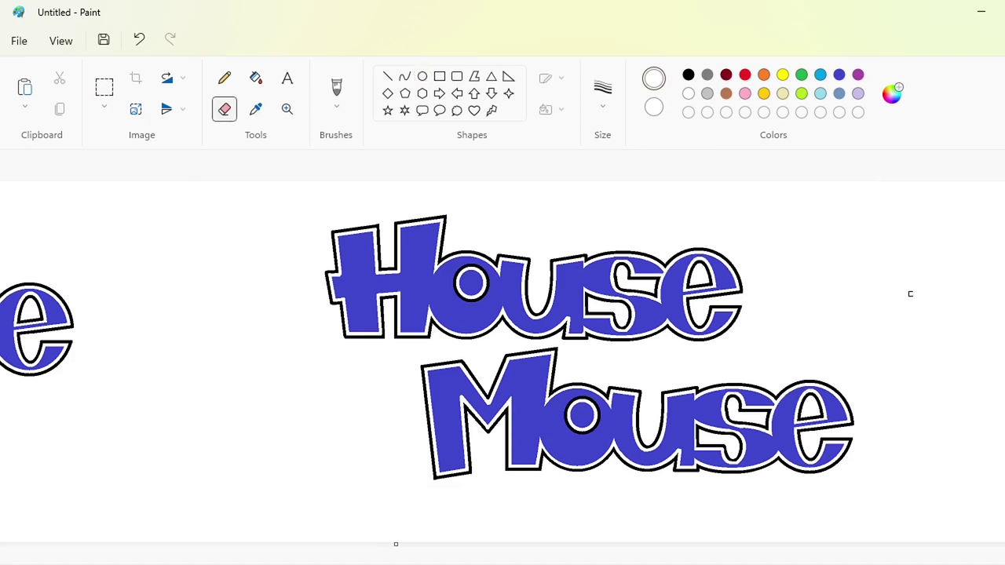
- Copy the remaining "of" circle, enlarge the duplicate slightly and fit it after House, above the e of Mouse
{"action": "scroll", "coordinate": [503, 361], "scroll_direction": "right", "scroll_amount": 4}
{"action": "left_click", "coordinate": [104, 87]}
{"action": "left_click_drag", "start_coordinate": [720, 276], "coordinate": [934, 478]}
{"action": "key", "text": "ctrl+c"}
{"action": "key", "text": "ctrl+v"}
{"action": "mouse_move", "coordinate": [130, 259]}
{"action": "left_mouse_down"}
{"action": "mouse_move", "coordinate": [467, 309]}
{"action": "mouse_move", "coordinate": [468, 319]}
{"action": "left_mouse_up"}
{"action": "left_click_drag", "start_coordinate": [583, 238], "coordinate": [610, 222]}
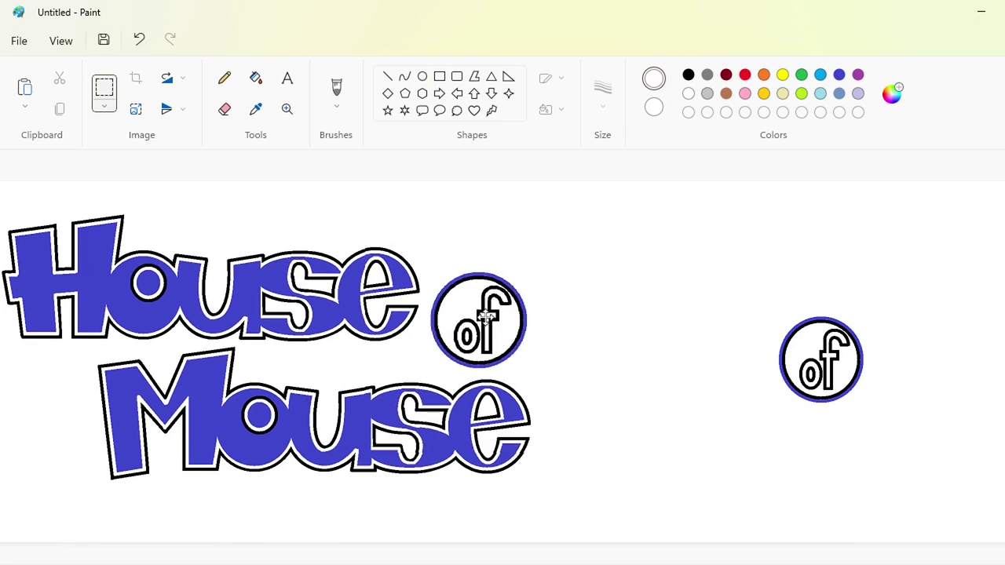
{"action": "left_click_drag", "start_coordinate": [482, 317], "coordinate": [484, 315]}
{"action": "left_click", "coordinate": [689, 416]}
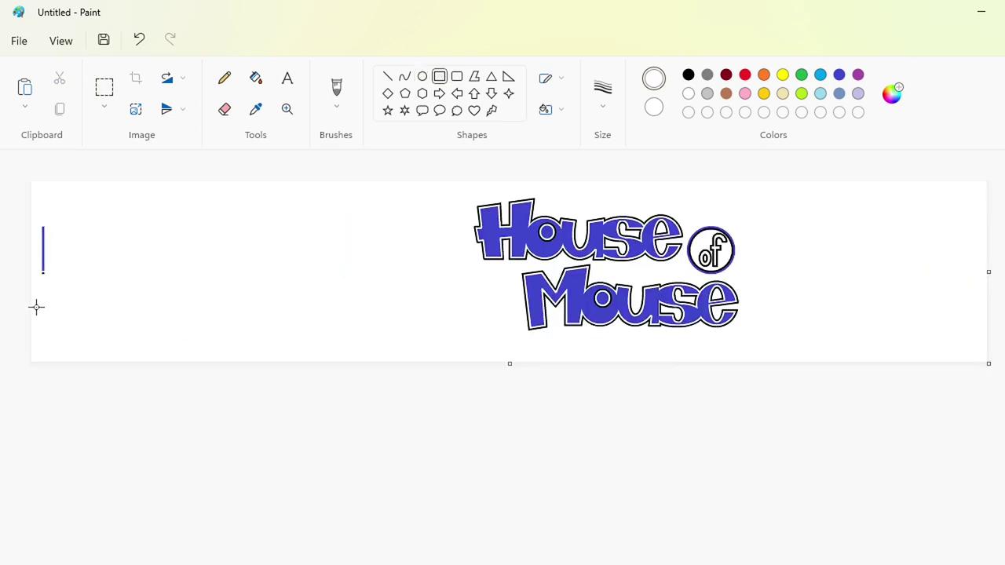
- Cover the stray fragments left of the logo in white and place a copy of the House of Mouse lettering there
{"action": "left_click_drag", "start_coordinate": [36, 307], "coordinate": [62, 213]}
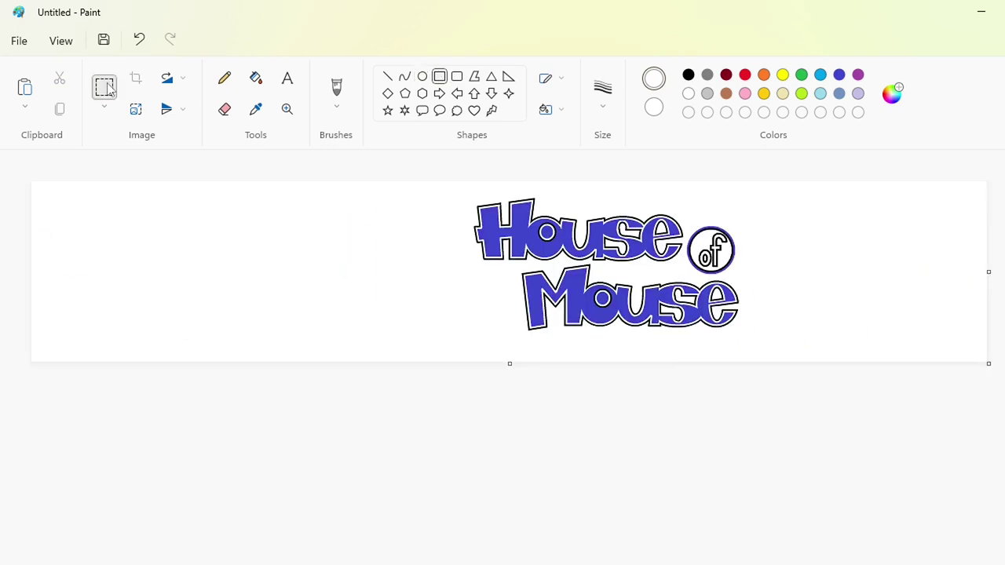
{"action": "left_click", "coordinate": [105, 87]}
{"action": "left_click_drag", "start_coordinate": [445, 190], "coordinate": [856, 360]}
{"action": "key", "text": "ctrl+c"}
{"action": "key", "text": "ctrl+v"}
{"action": "left_click_drag", "start_coordinate": [211, 253], "coordinate": [244, 266]}
{"action": "left_click", "coordinate": [425, 474]}
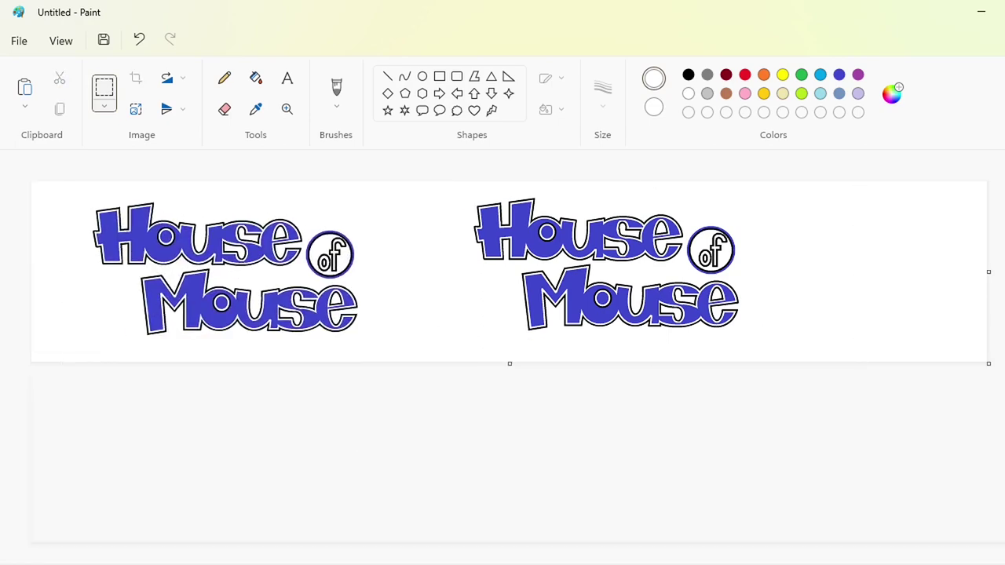
- Draw a large dark red ellipse over the copied House of Mouse lettering
{"action": "key", "text": "ctrl+Page_Up"}
{"action": "left_click", "coordinate": [726, 76]}
{"action": "left_click", "coordinate": [421, 76]}
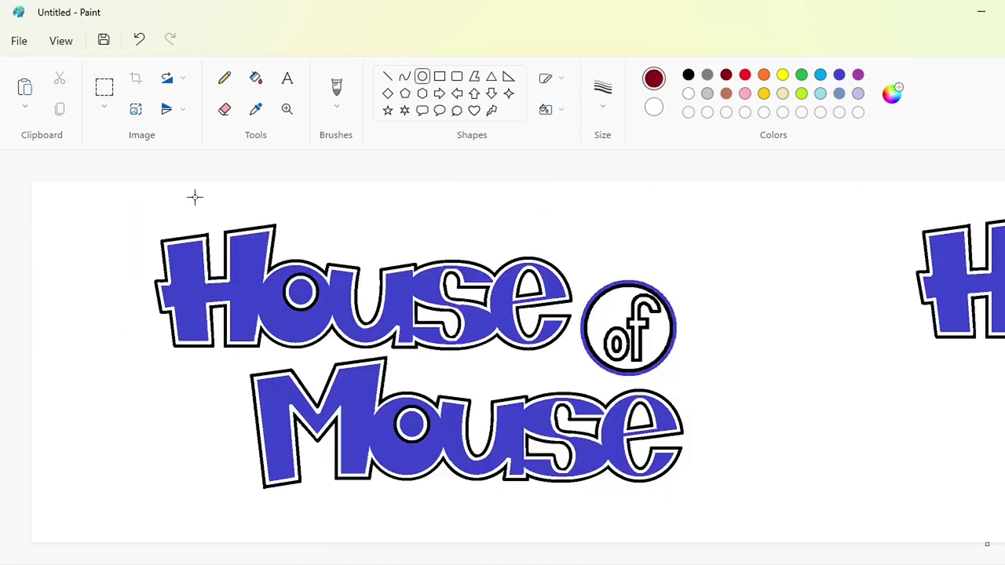
{"action": "left_click_drag", "start_coordinate": [179, 211], "coordinate": [714, 534]}
{"action": "key", "text": "ctrl+z"}
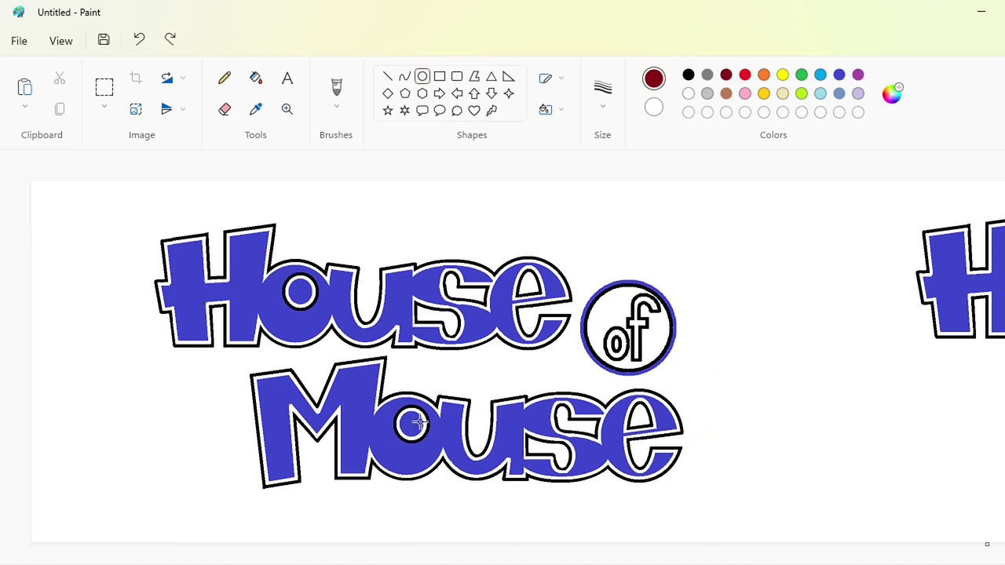
{"action": "scroll", "coordinate": [420, 423], "scroll_direction": "down", "scroll_amount": 1}
{"action": "left_click_drag", "start_coordinate": [153, 202], "coordinate": [715, 519]}
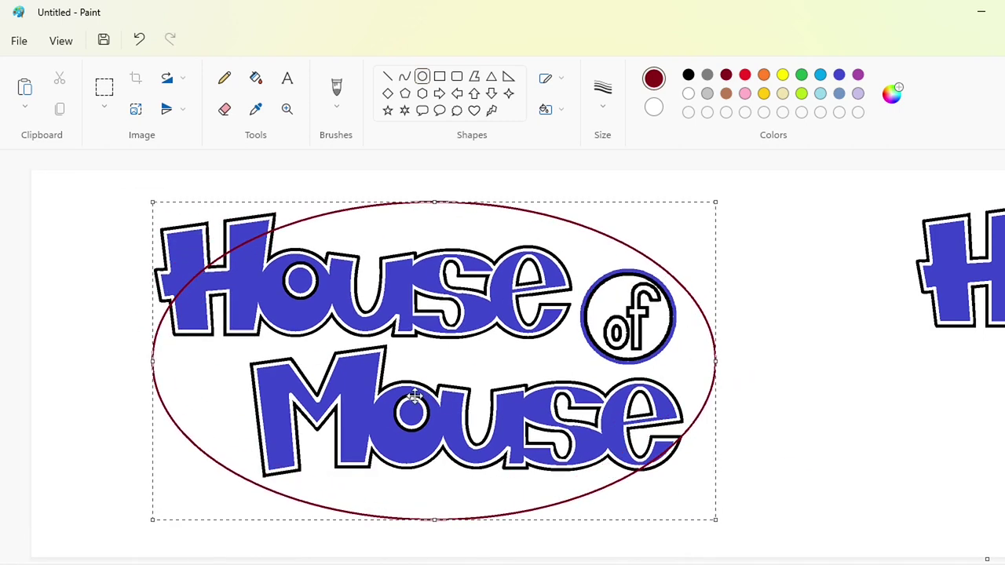
{"action": "left_click_drag", "start_coordinate": [434, 519], "coordinate": [433, 517]}
{"action": "left_click_drag", "start_coordinate": [715, 358], "coordinate": [711, 356]}
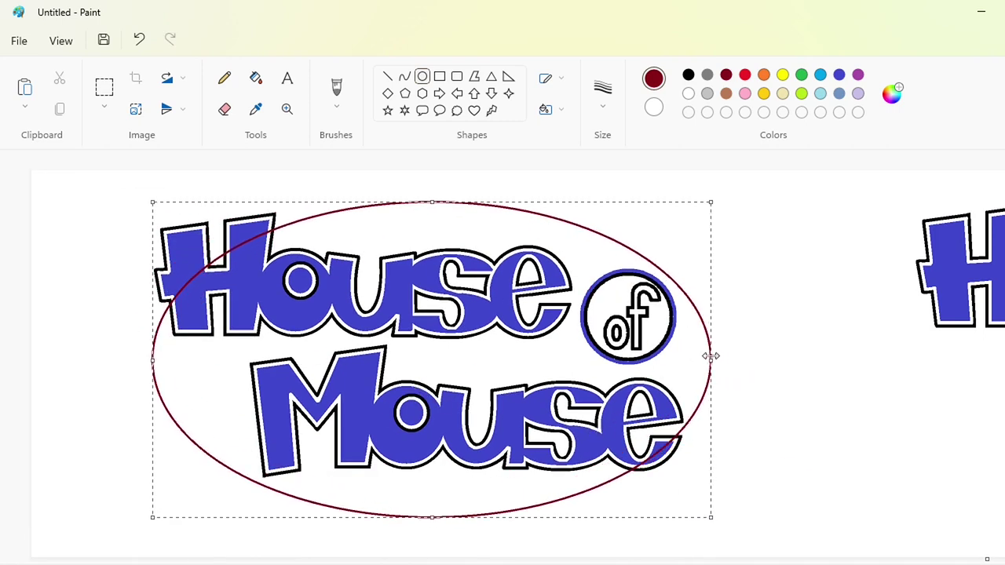
- Make the dark red ellipse narrower and taller so it extends above House and below Mouse
{"action": "left_click_drag", "start_coordinate": [433, 202], "coordinate": [433, 190]}
{"action": "left_click_drag", "start_coordinate": [152, 359], "coordinate": [190, 354]}
{"action": "left_click_drag", "start_coordinate": [707, 359], "coordinate": [670, 361]}
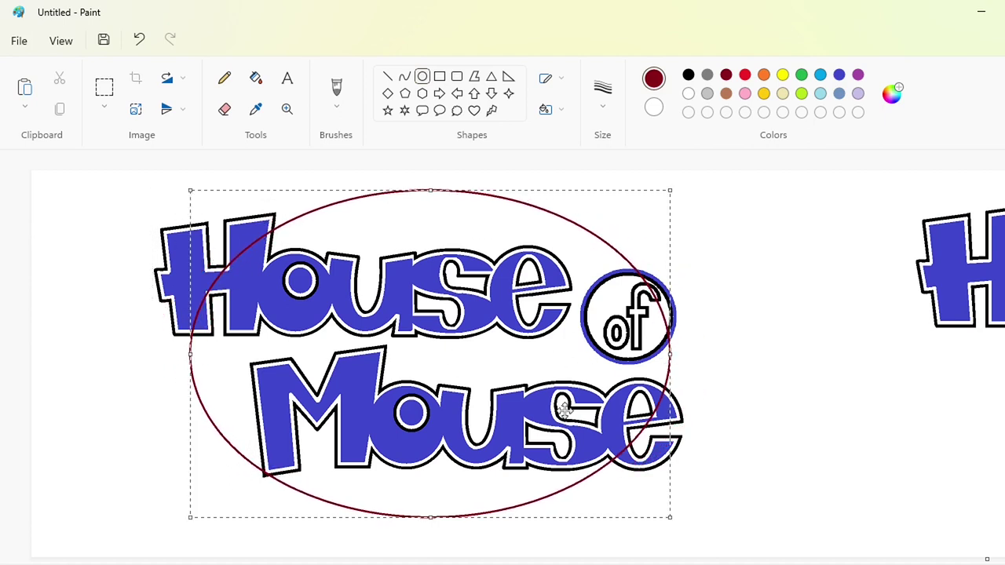
{"action": "left_click_drag", "start_coordinate": [431, 518], "coordinate": [429, 541]}
{"action": "left_click_drag", "start_coordinate": [431, 190], "coordinate": [428, 178]}
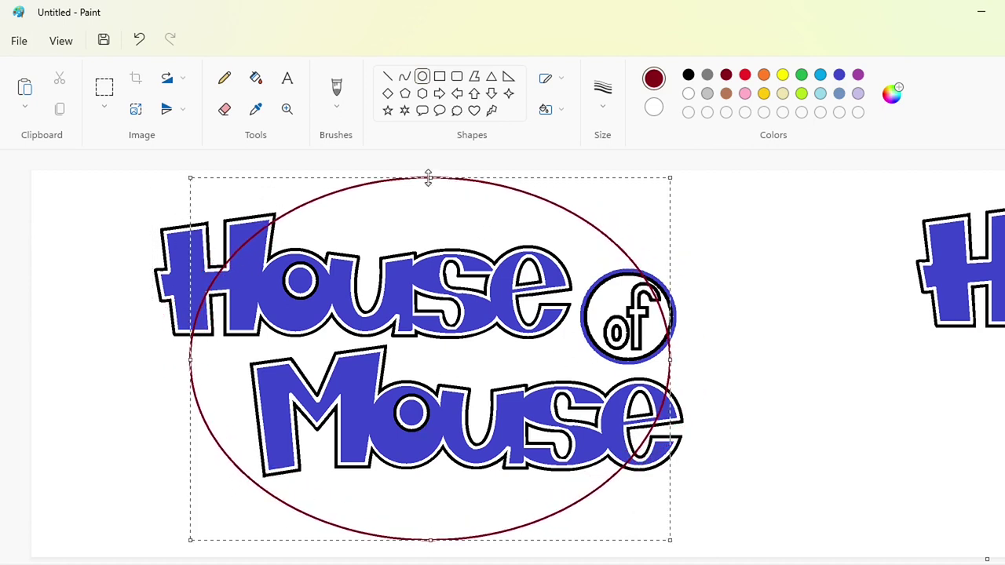
{"action": "left_click_drag", "start_coordinate": [670, 360], "coordinate": [666, 359]}
{"action": "left_click_drag", "start_coordinate": [191, 359], "coordinate": [194, 359]}
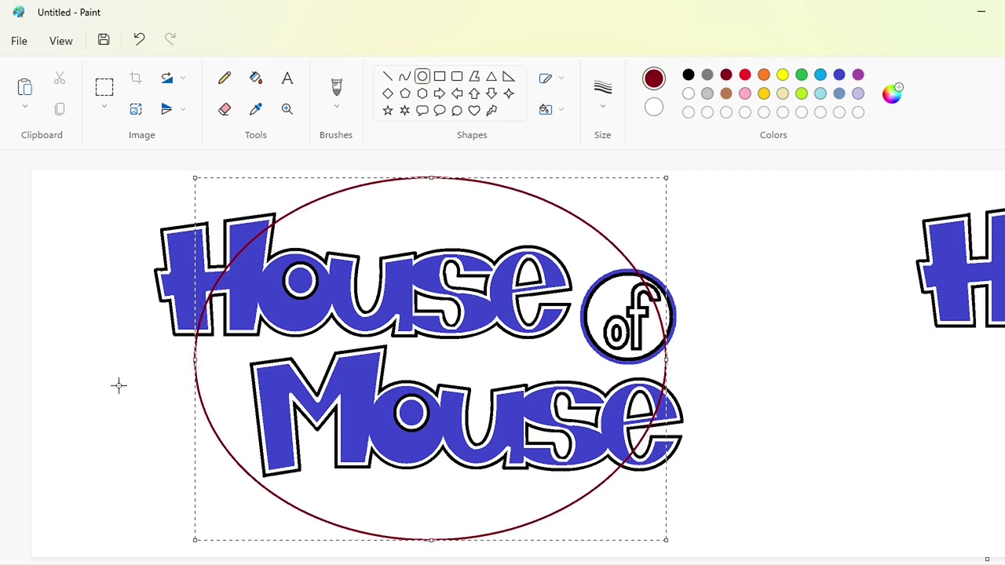
{"action": "left_click", "coordinate": [89, 414]}
- Draw a second dark red ellipse inside the first and stretch it to follow the outer one
{"action": "left_click_drag", "start_coordinate": [290, 218], "coordinate": [599, 468]}
{"action": "left_click_drag", "start_coordinate": [447, 218], "coordinate": [447, 196]}
{"action": "left_click_drag", "start_coordinate": [446, 469], "coordinate": [445, 528]}
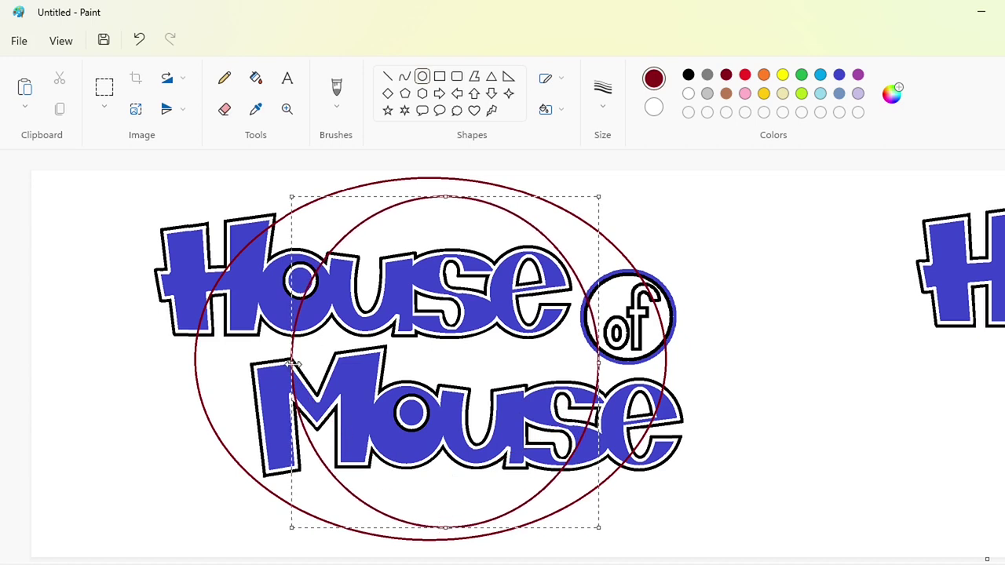
{"action": "left_click_drag", "start_coordinate": [291, 363], "coordinate": [228, 362]}
{"action": "left_click_drag", "start_coordinate": [599, 362], "coordinate": [623, 362]}
{"action": "key", "text": "Right"}
{"action": "key", "text": "Right"}
{"action": "key", "text": "Right"}
{"action": "key", "text": "Right"}
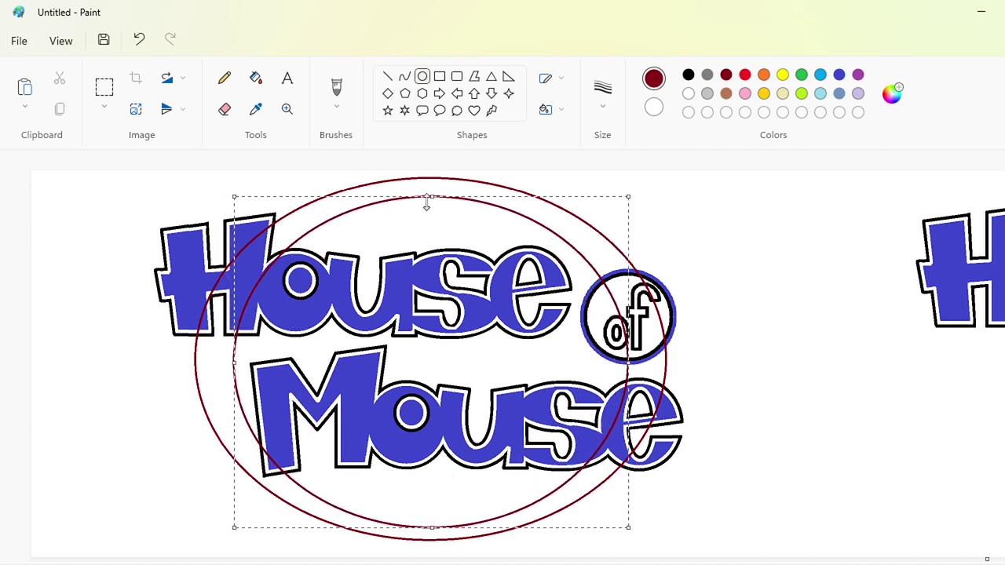
- Center the inner ellipse within the outer one and give it a solid white fill
{"action": "left_click_drag", "start_coordinate": [429, 199], "coordinate": [429, 193]}
{"action": "left_click_drag", "start_coordinate": [237, 361], "coordinate": [241, 360]}
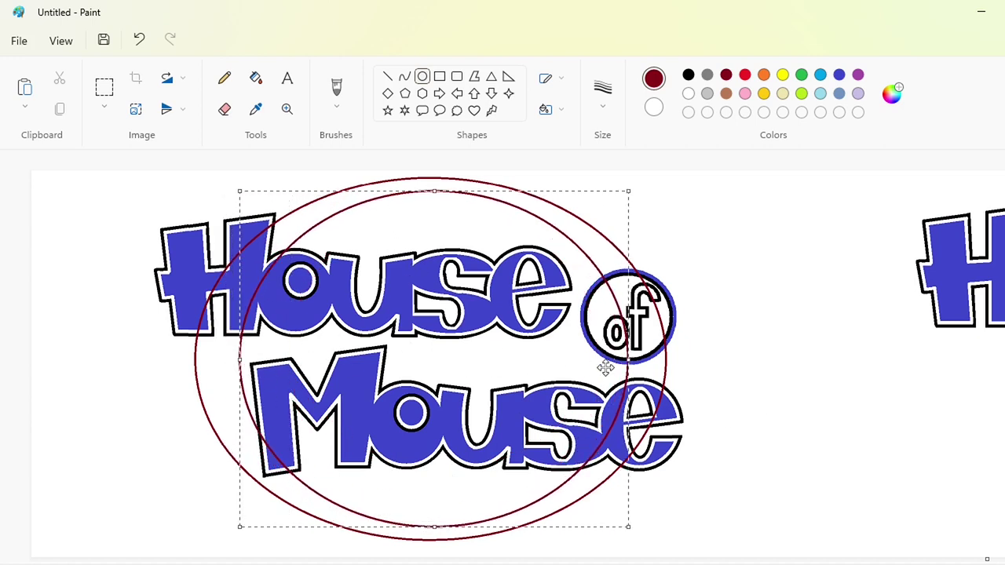
{"action": "left_click_drag", "start_coordinate": [628, 361], "coordinate": [624, 360]}
{"action": "key", "text": "Left"}
{"action": "key", "text": "Left"}
{"action": "left_click_drag", "start_coordinate": [431, 191], "coordinate": [430, 189]}
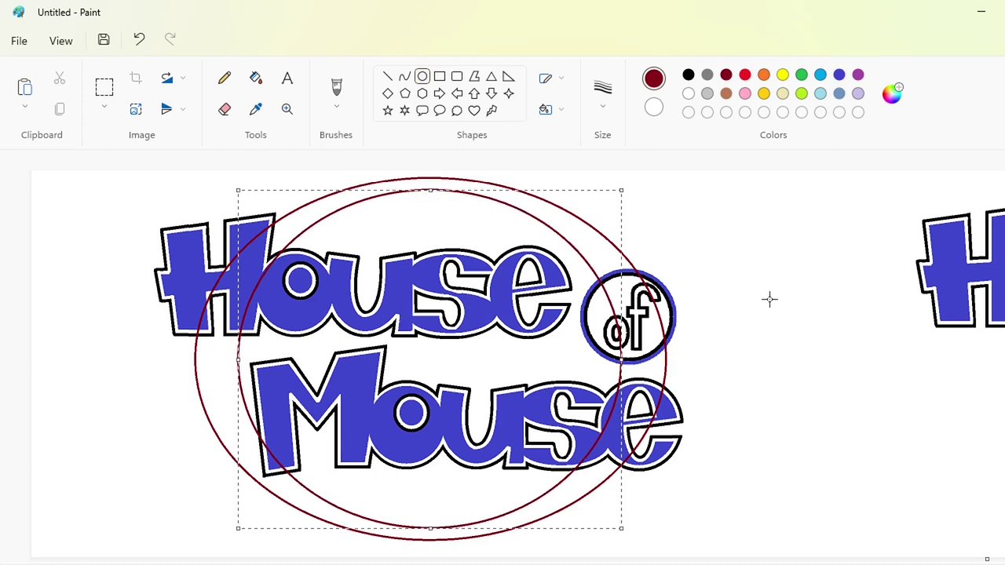
{"action": "left_click", "coordinate": [546, 110]}
{"action": "left_click", "coordinate": [511, 180]}
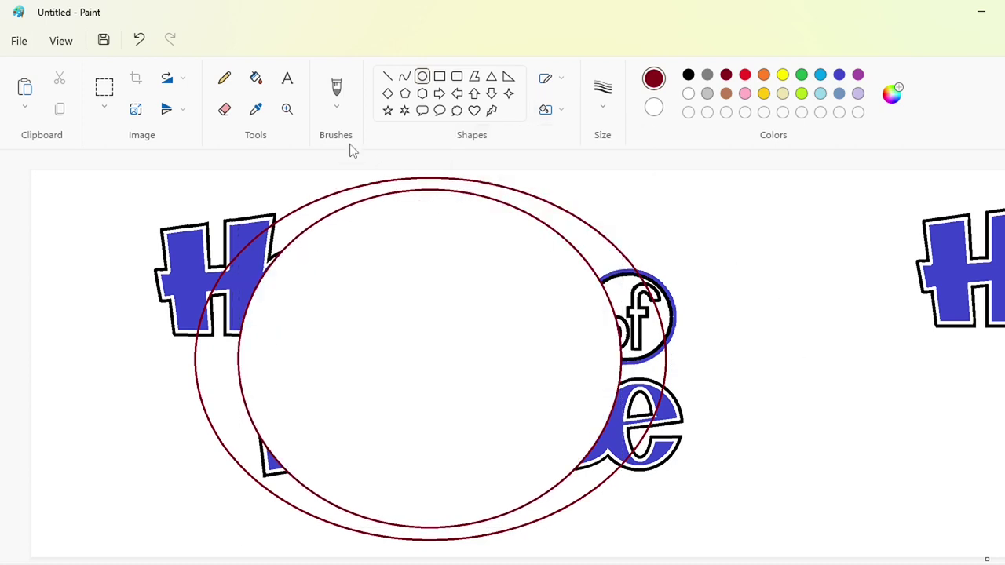
- Fill the upper part of the ring dark red, including its overlap with the "of" circle's edge
{"action": "left_click", "coordinate": [256, 77]}
{"action": "left_click", "coordinate": [589, 251]}
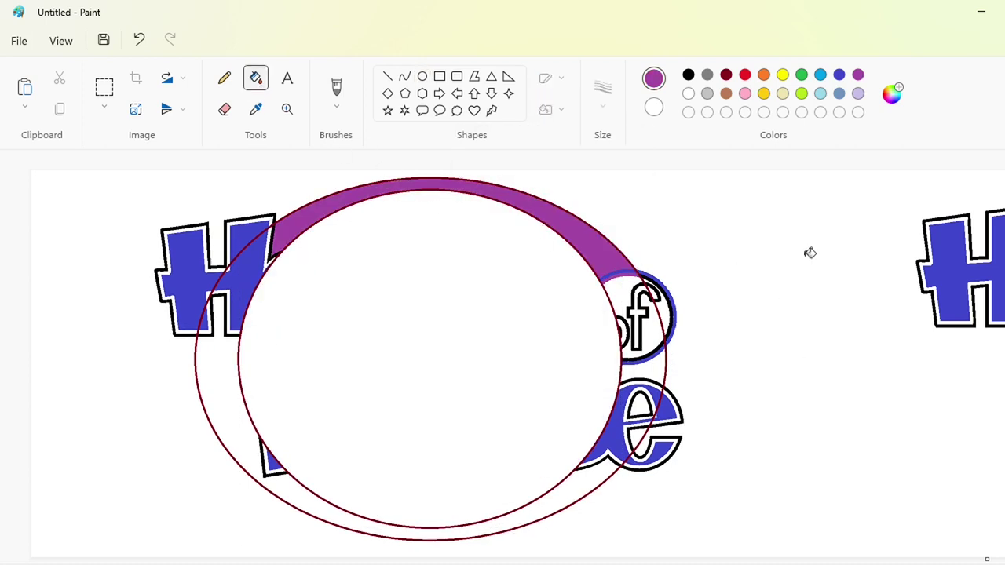
{"action": "left_click", "coordinate": [601, 251]}
{"action": "left_click", "coordinate": [617, 290]}
{"action": "left_click", "coordinate": [614, 276]}
{"action": "scroll", "coordinate": [448, 392], "scroll_direction": "up", "scroll_amount": 1}
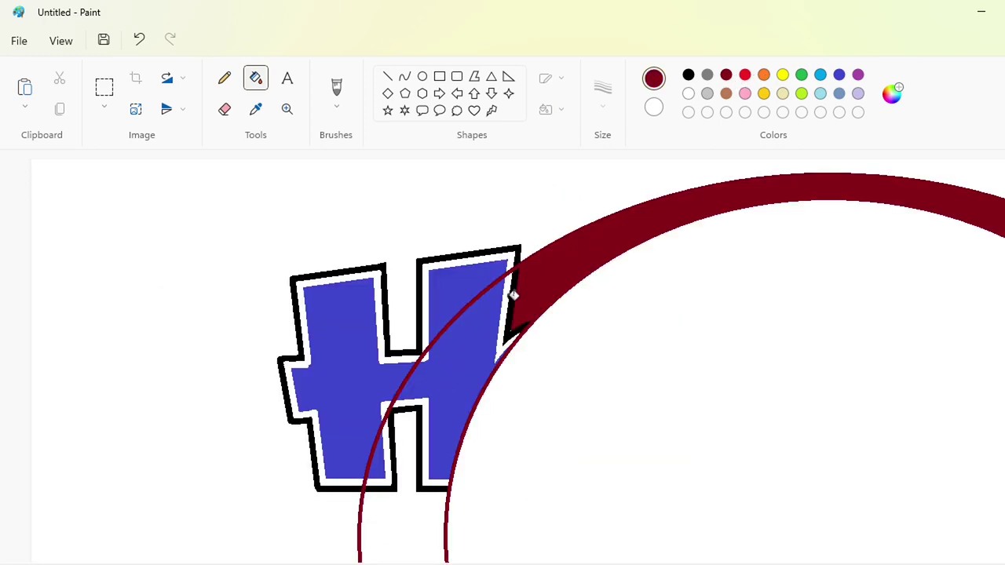
- Fill the ring's left section dark red where it crosses the letter H
{"action": "left_click", "coordinate": [510, 297]}
{"action": "left_click", "coordinate": [469, 345]}
{"action": "scroll", "coordinate": [437, 263], "scroll_direction": "down", "scroll_amount": 3}
{"action": "left_click", "coordinate": [437, 263]}
{"action": "scroll", "coordinate": [440, 353], "scroll_direction": "up", "scroll_amount": 3}
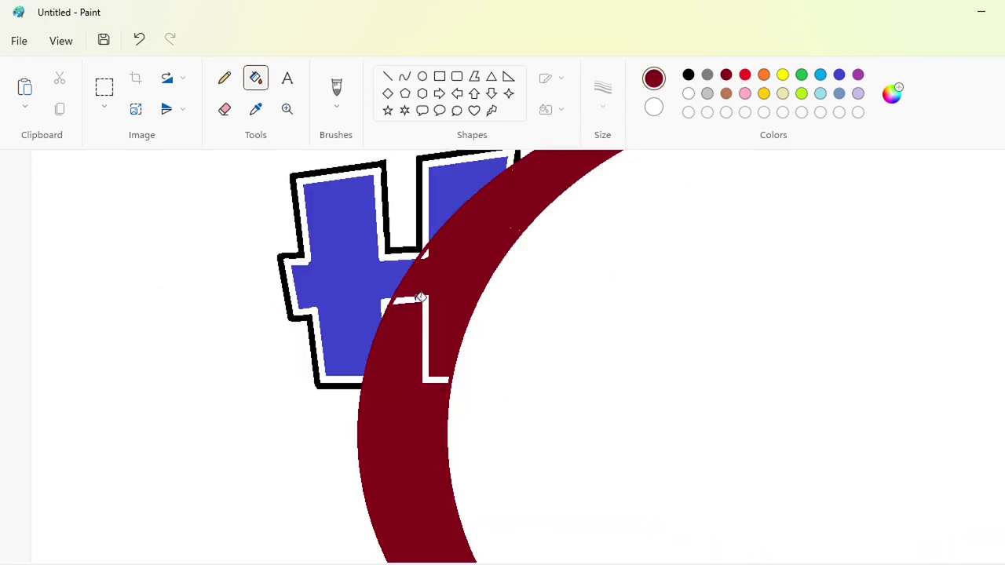
- Fill the ring's right section dark red where it crosses the "of" circle
{"action": "scroll", "coordinate": [433, 258], "scroll_direction": "right", "scroll_amount": 10}
{"action": "left_click", "coordinate": [382, 261]}
{"action": "left_click", "coordinate": [403, 287]}
{"action": "left_click", "coordinate": [404, 292]}
{"action": "left_click", "coordinate": [372, 381]}
{"action": "left_click", "coordinate": [378, 381]}
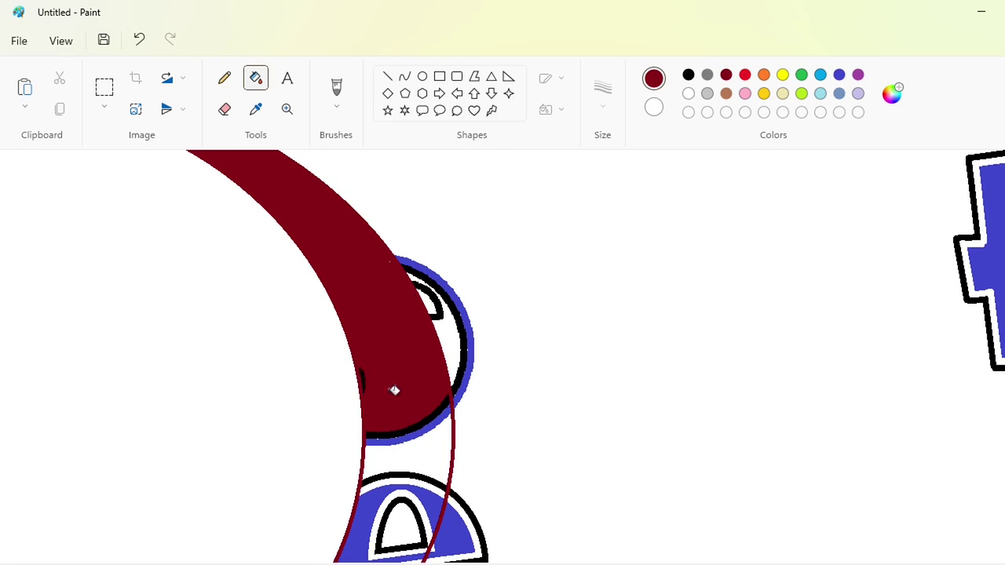
{"action": "left_click", "coordinate": [414, 423]}
{"action": "left_click", "coordinate": [415, 427]}
- Fill the ring's lower right section dark red where it crosses the e of Mouse
{"action": "scroll", "coordinate": [416, 427], "scroll_direction": "down", "scroll_amount": 3}
{"action": "left_click", "coordinate": [420, 255]}
{"action": "left_click", "coordinate": [424, 276]}
{"action": "left_click", "coordinate": [421, 302]}
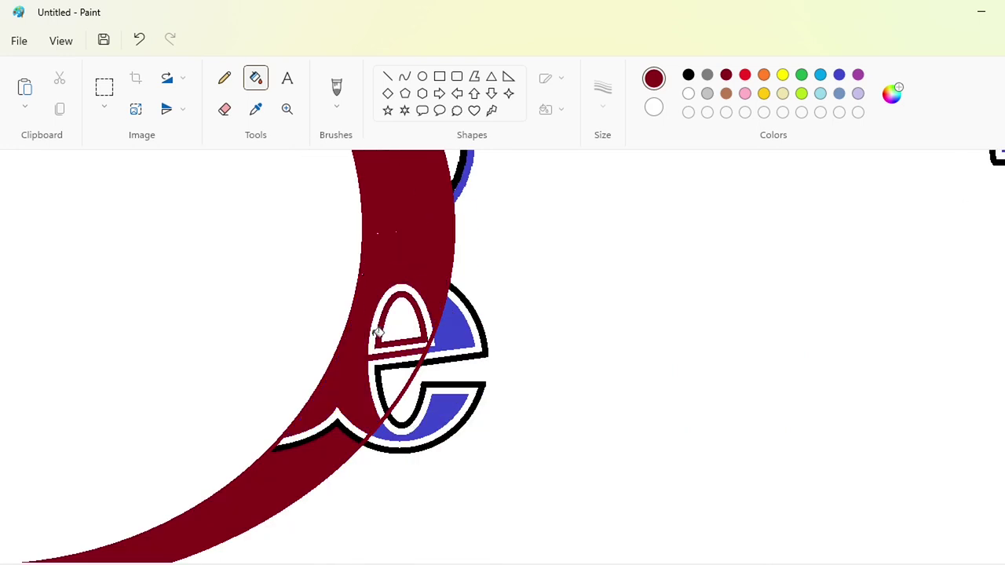
{"action": "left_click", "coordinate": [376, 333]}
{"action": "left_click", "coordinate": [385, 380]}
{"action": "left_click", "coordinate": [383, 386]}
{"action": "left_click", "coordinate": [360, 430]}
- Fill the leftover pieces of the e and the "of" circle outside the ring with white
{"action": "left_click", "coordinate": [689, 93]}
{"action": "left_click", "coordinate": [468, 325]}
{"action": "left_click", "coordinate": [481, 323]}
{"action": "left_click", "coordinate": [465, 399]}
{"action": "left_click", "coordinate": [473, 383]}
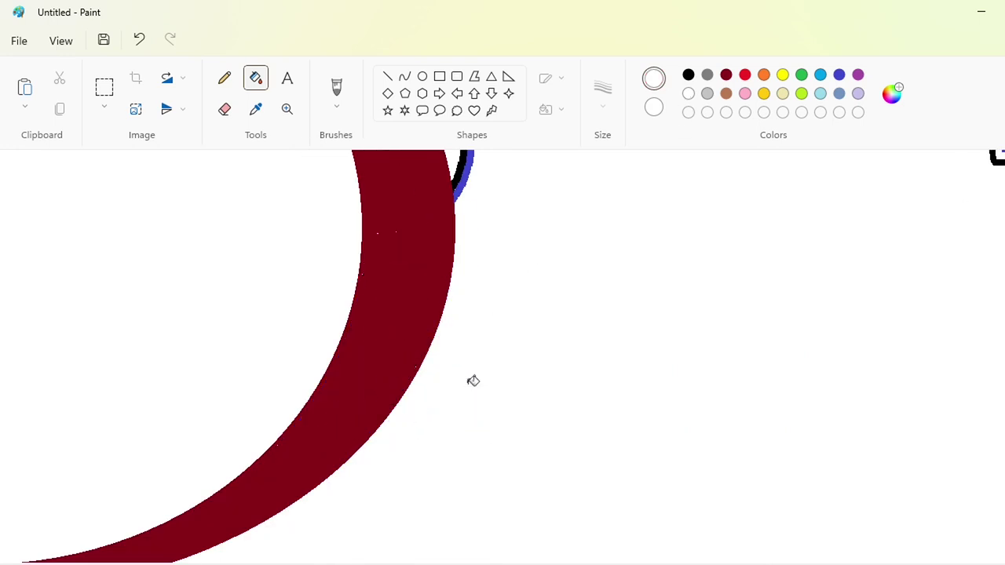
{"action": "scroll", "coordinate": [474, 381], "scroll_direction": "up", "scroll_amount": 3}
{"action": "left_click", "coordinate": [441, 310]}
- Fill the leftover pieces of the H outside the ring's left side with white
{"action": "scroll", "coordinate": [446, 306], "scroll_direction": "left", "scroll_amount": 10}
{"action": "left_click", "coordinate": [217, 291]}
{"action": "left_click", "coordinate": [260, 263]}
{"action": "left_click", "coordinate": [336, 200]}
{"action": "scroll", "coordinate": [502, 354], "scroll_direction": "down", "scroll_amount": 1}
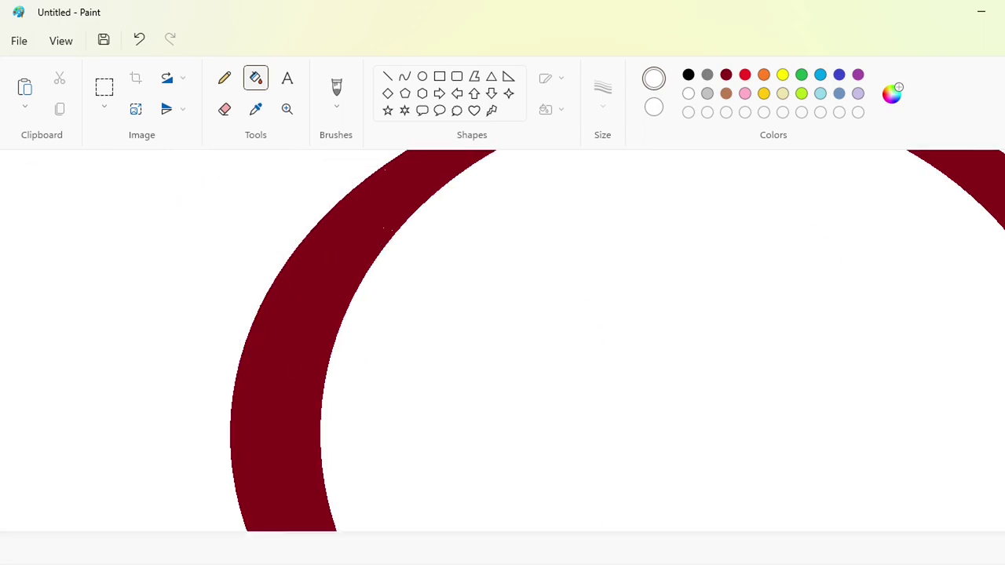
- Draw an indigo rectangle around the dark red ring and fill the areas outside and inside the ring with indigo
{"action": "left_click", "coordinate": [439, 76]}
{"action": "left_click", "coordinate": [839, 75]}
{"action": "scroll", "coordinate": [706, 431], "scroll_direction": "up", "scroll_amount": 1}
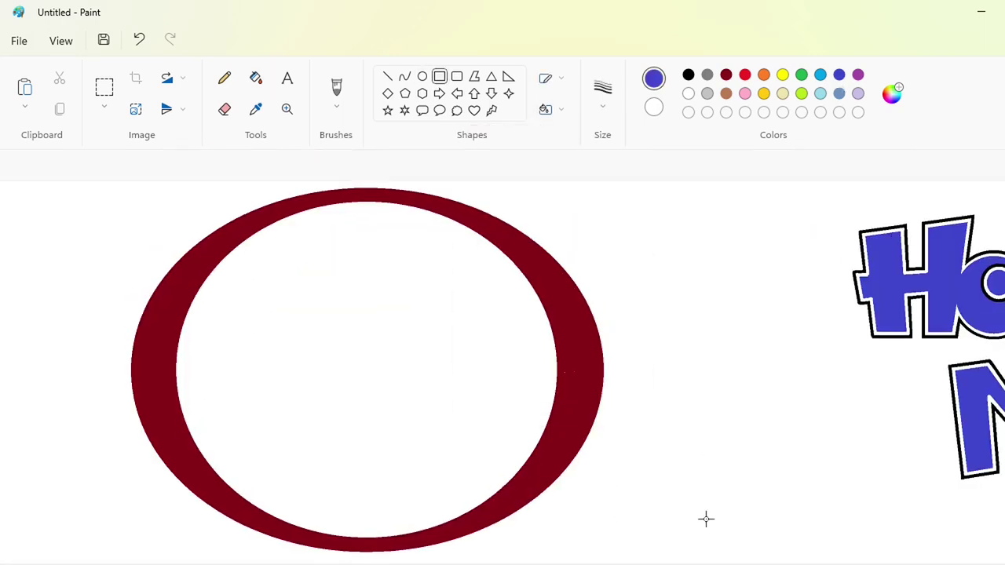
{"action": "left_click_drag", "start_coordinate": [723, 559], "coordinate": [18, 166]}
{"action": "left_click", "coordinate": [256, 77]}
{"action": "left_click", "coordinate": [558, 223]}
{"action": "left_click", "coordinate": [494, 301]}
- Refill the ring dark red and turn its interior and surroundings back to white
{"action": "left_click", "coordinate": [688, 93]}
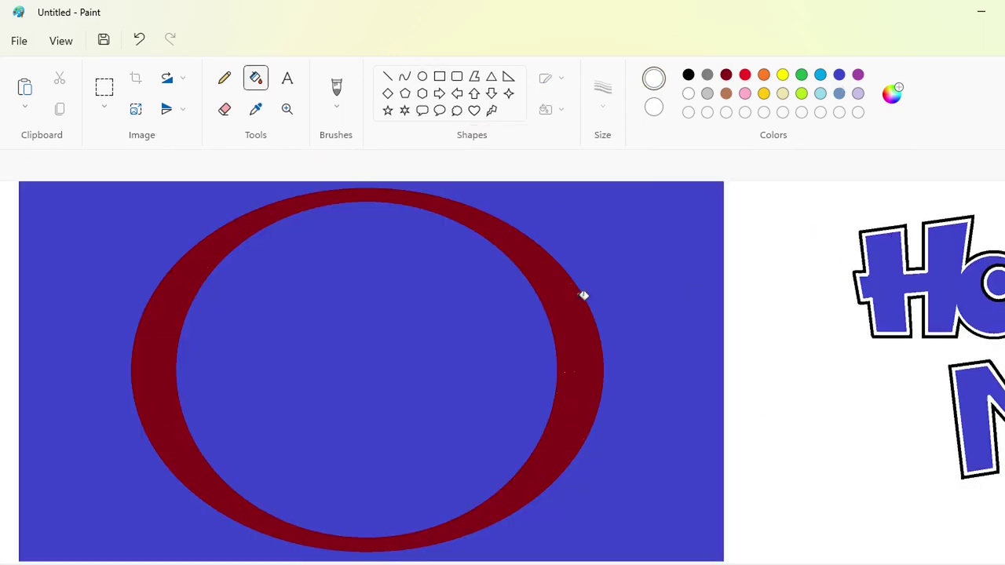
{"action": "left_click", "coordinate": [582, 296]}
{"action": "left_click", "coordinate": [727, 74]}
{"action": "left_click", "coordinate": [577, 302]}
{"action": "left_click", "coordinate": [688, 93]}
{"action": "left_click", "coordinate": [506, 297]}
{"action": "left_click", "coordinate": [686, 278]}
{"action": "scroll", "coordinate": [859, 531], "scroll_direction": "down", "scroll_amount": 1}
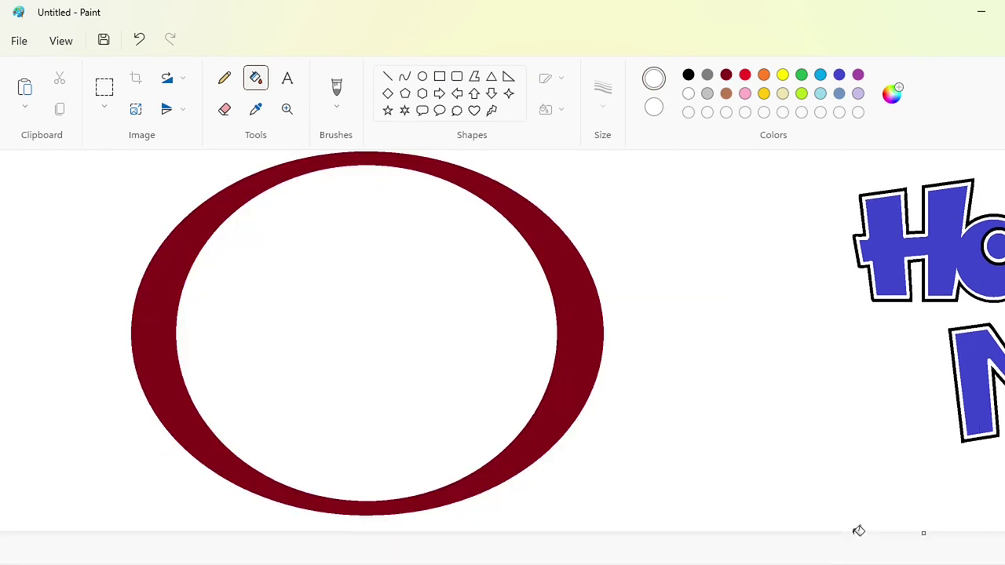
{"action": "scroll", "coordinate": [502, 354], "scroll_direction": "up", "scroll_amount": 1}
- Copy the dark red ring, fill the original with orange, and paste the dark red copy
{"action": "left_click", "coordinate": [104, 87]}
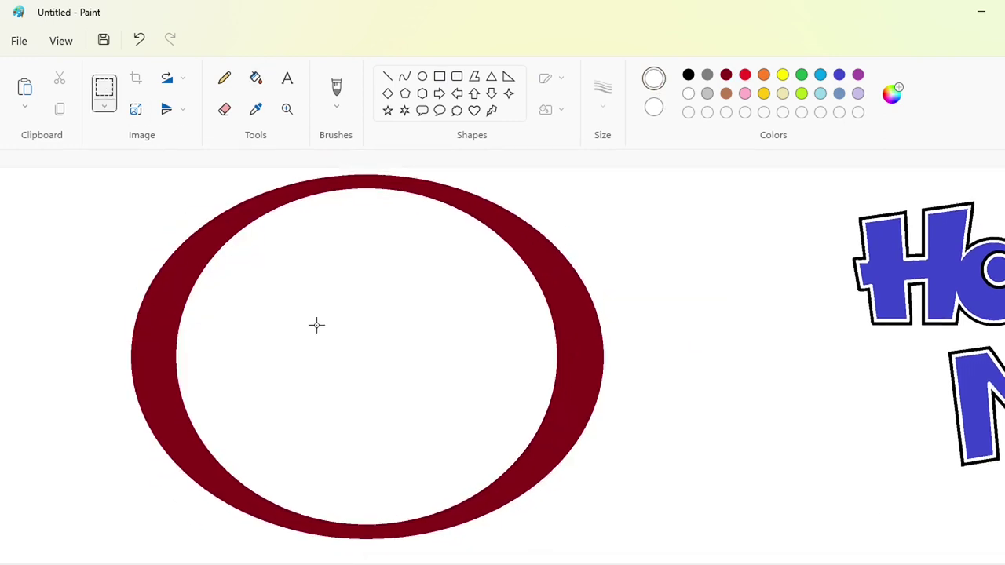
{"action": "left_click_drag", "start_coordinate": [101, 259], "coordinate": [70, 170]}
{"action": "left_click", "coordinate": [618, 288]}
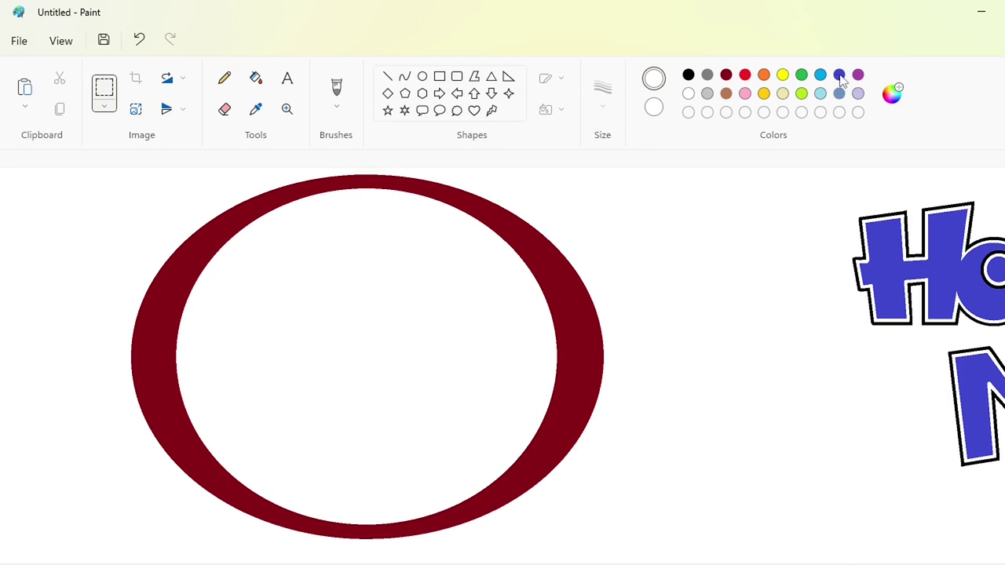
{"action": "left_click", "coordinate": [764, 77]}
{"action": "left_click", "coordinate": [256, 79]}
{"action": "left_click", "coordinate": [525, 233]}
{"action": "key", "text": "ctrl+v"}
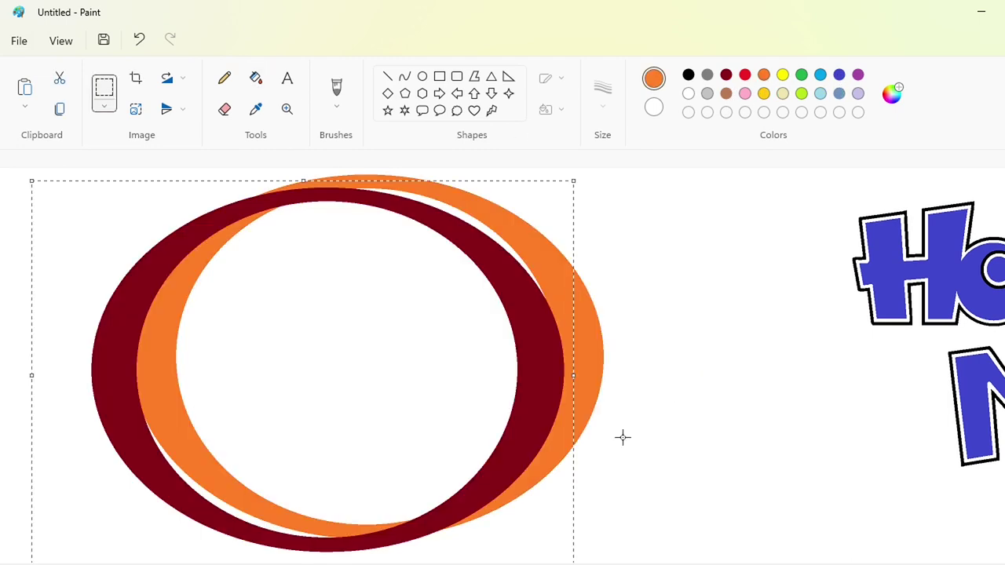
- Try to offset the dark red copy slightly up and left of the orange ring and whiten the exposed sliver
{"action": "left_click_drag", "start_coordinate": [273, 451], "coordinate": [307, 431]}
{"action": "left_click", "coordinate": [255, 78]}
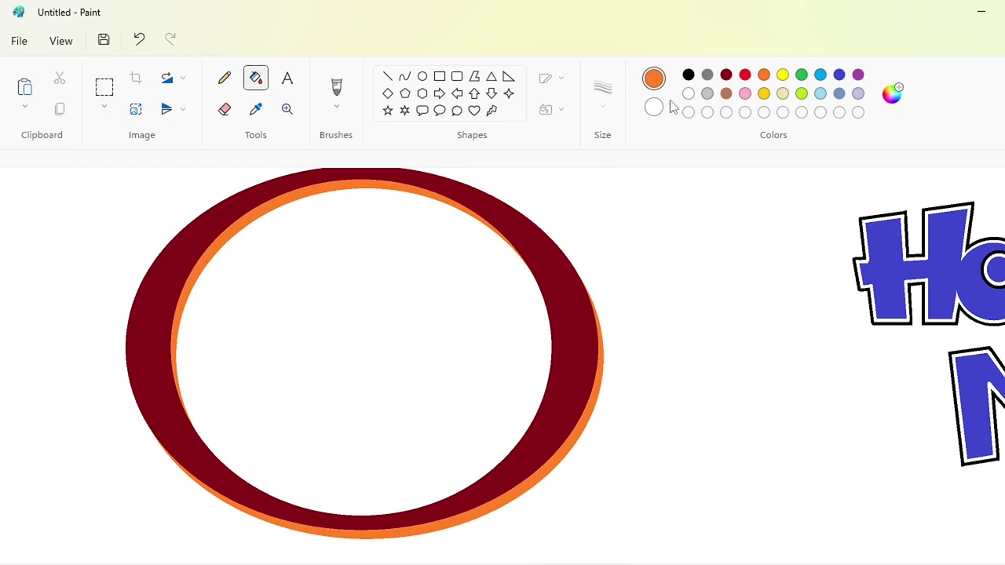
{"action": "left_click", "coordinate": [689, 93]}
{"action": "left_click", "coordinate": [251, 217]}
{"action": "key", "text": "ctrl+z"}
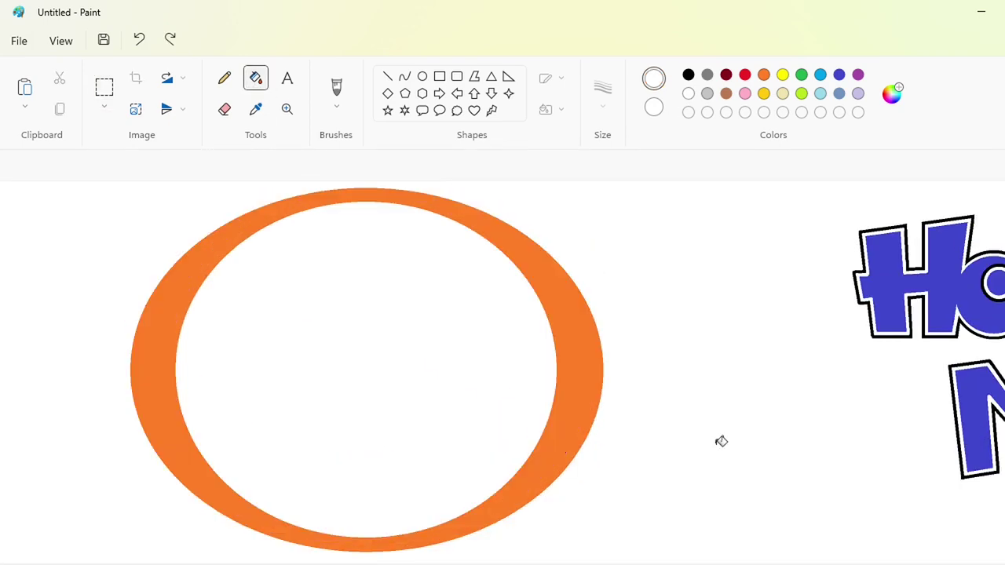
- Replace the orange ring with a pasted copy slightly lower and to the right, and fill it dark red
{"action": "key", "text": "ctrl+a"}
{"action": "left_click", "coordinate": [730, 349]}
{"action": "left_click", "coordinate": [256, 78]}
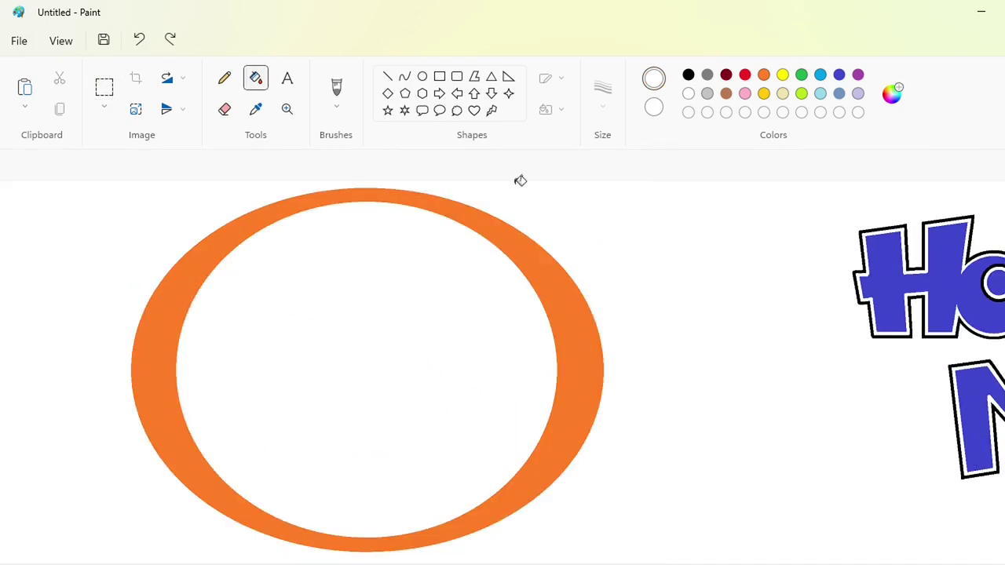
{"action": "left_click", "coordinate": [561, 291]}
{"action": "scroll", "coordinate": [561, 291], "scroll_direction": "down", "scroll_amount": 1}
{"action": "key", "text": "ctrl+v"}
{"action": "left_click_drag", "start_coordinate": [310, 356], "coordinate": [339, 387]}
{"action": "left_click_drag", "start_coordinate": [372, 428], "coordinate": [361, 402]}
{"action": "left_click", "coordinate": [738, 314]}
{"action": "left_click", "coordinate": [256, 78]}
{"action": "left_click", "coordinate": [726, 75]}
{"action": "left_click", "coordinate": [573, 275]}
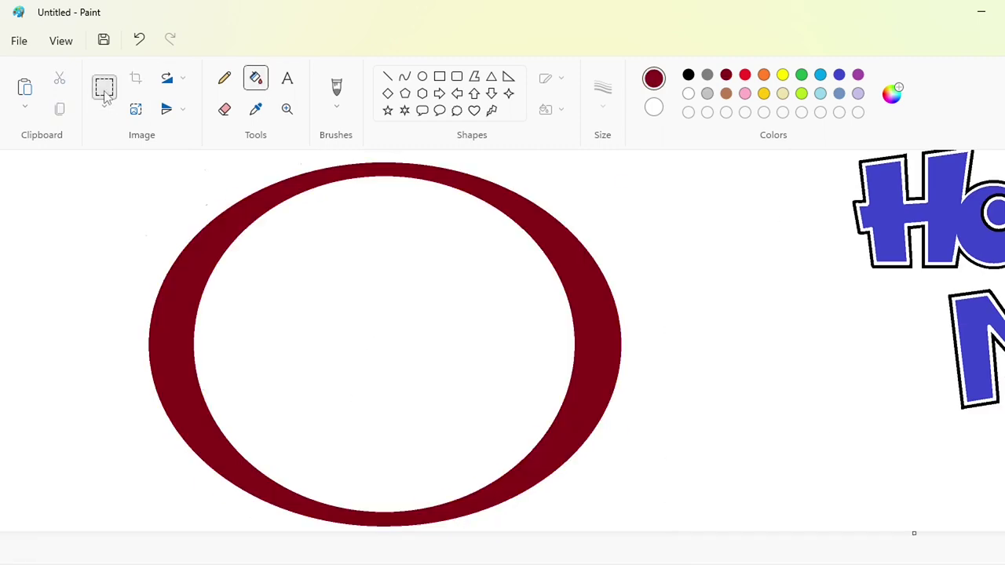
- Select and copy the repositioned dark red ring, and fill the original with orange
{"action": "left_click", "coordinate": [104, 90]}
{"action": "left_click_drag", "start_coordinate": [2, 183], "coordinate": [2, 135]}
{"action": "key", "text": "ctrl+c"}
{"action": "left_click", "coordinate": [255, 78]}
{"action": "left_click", "coordinate": [764, 74]}
{"action": "left_click", "coordinate": [602, 278]}
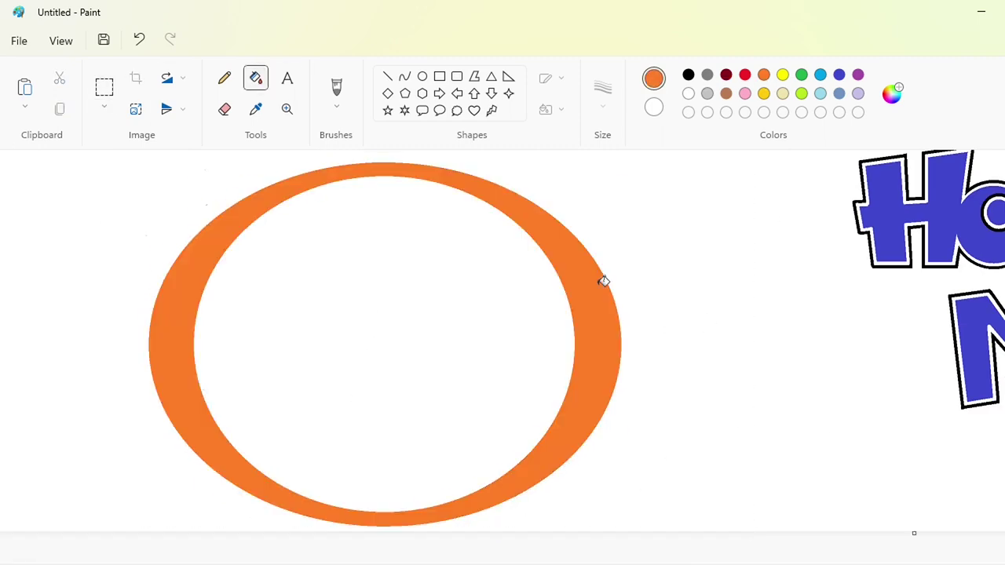
- Paste the dark red ring over the orange one and nudge it slightly up and left
{"action": "key", "text": "ctrl+v"}
{"action": "left_click_drag", "start_coordinate": [388, 404], "coordinate": [348, 347]}
{"action": "key", "text": "Up"}
{"action": "key", "text": "Right"}
{"action": "key", "text": "Right"}
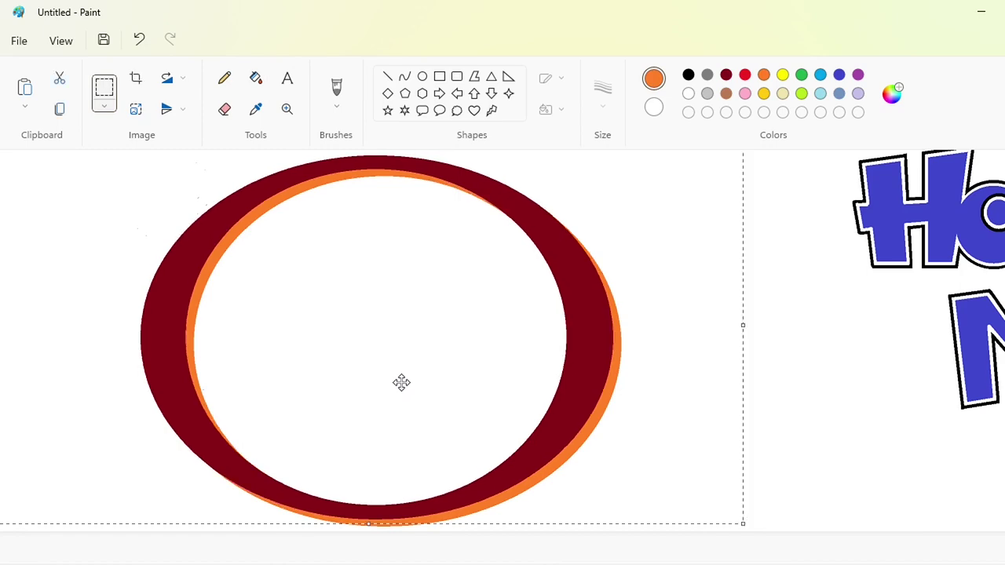
{"action": "key", "text": "Up"}
{"action": "key", "text": "Up"}
- Fill the orange sliver inside the dark red ring with white, keeping only the outer orange edge
{"action": "scroll", "coordinate": [889, 449], "scroll_direction": "up", "scroll_amount": 1}
{"action": "scroll", "coordinate": [889, 449], "scroll_direction": "down", "scroll_amount": 1}
{"action": "left_click", "coordinate": [256, 78]}
{"action": "left_click", "coordinate": [688, 93]}
{"action": "left_click", "coordinate": [387, 171]}
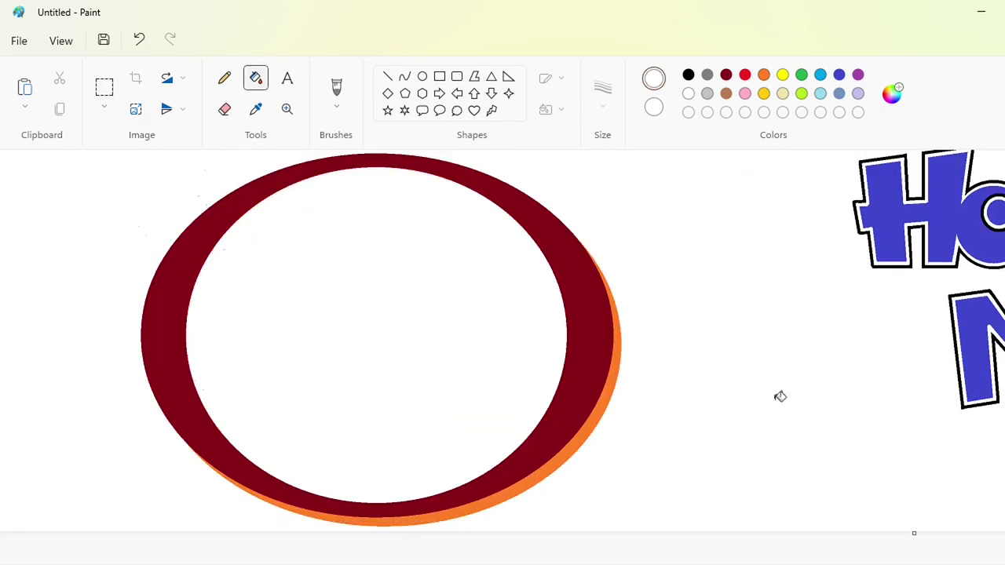
- Draw red curves around the outer edge of the e in House on the original logo
{"action": "scroll", "coordinate": [865, 531], "scroll_direction": "up", "scroll_amount": 1}
{"action": "scroll", "coordinate": [602, 548], "scroll_direction": "up", "scroll_amount": 2}
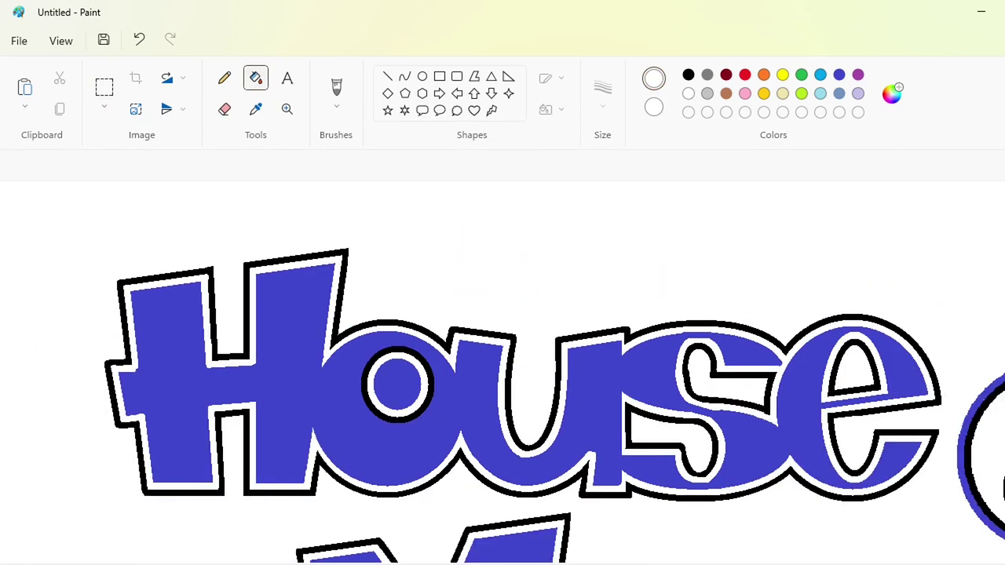
{"action": "scroll", "coordinate": [503, 393], "scroll_direction": "right", "scroll_amount": 2}
{"action": "left_click", "coordinate": [405, 76]}
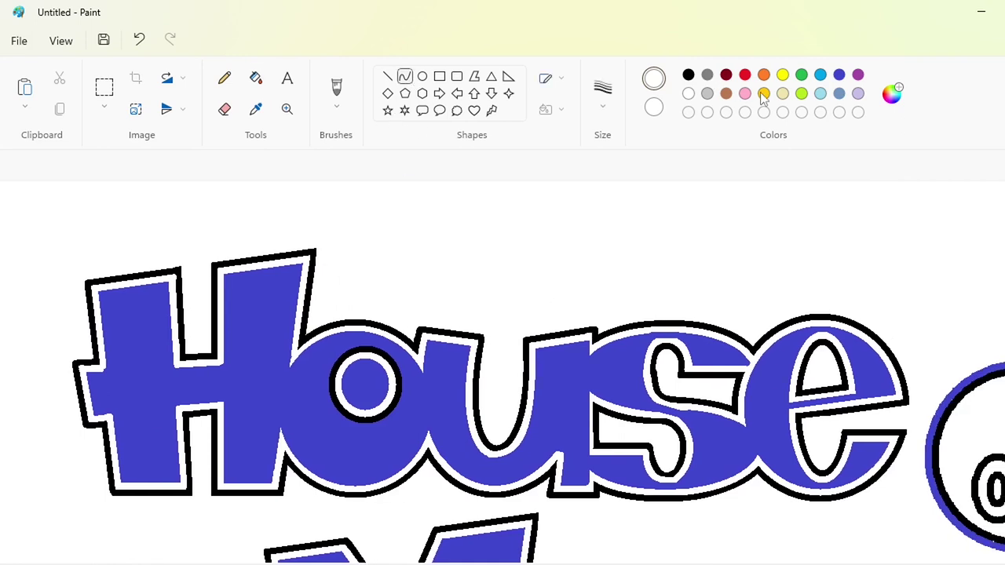
{"action": "left_click", "coordinate": [745, 74]}
{"action": "scroll", "coordinate": [570, 448], "scroll_direction": "right", "scroll_amount": 2}
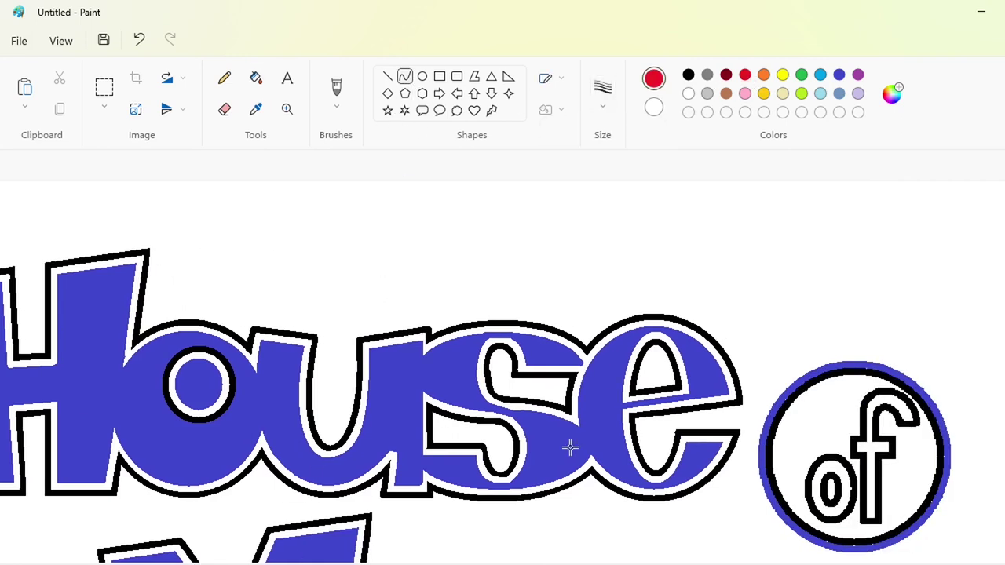
{"action": "left_click_drag", "start_coordinate": [591, 484], "coordinate": [750, 423]}
{"action": "left_click_drag", "start_coordinate": [646, 498], "coordinate": [640, 537]}
{"action": "mouse_move", "coordinate": [730, 506]}
{"action": "left_mouse_down"}
{"action": "mouse_move", "coordinate": [735, 498]}
{"action": "mouse_move", "coordinate": [728, 501]}
{"action": "left_mouse_up"}
{"action": "left_click_drag", "start_coordinate": [749, 424], "coordinate": [673, 251]}
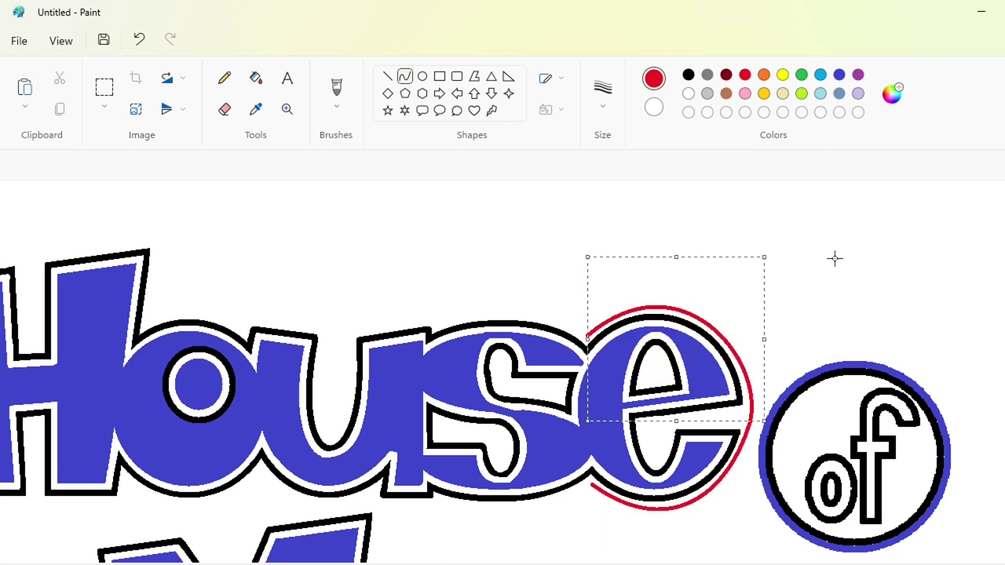
{"action": "left_click_drag", "start_coordinate": [589, 336], "coordinate": [442, 319]}
{"action": "left_click_drag", "start_coordinate": [514, 322], "coordinate": [515, 315]}
{"action": "key", "text": "ctrl+z"}
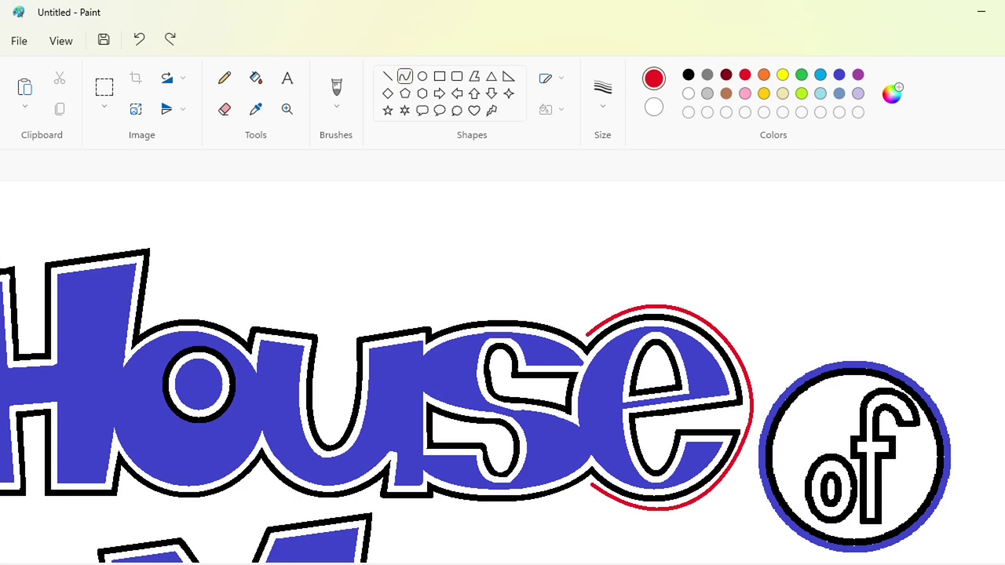
- Continue the red outline along the top of House from the s to the H's right stem
{"action": "scroll", "coordinate": [631, 344], "scroll_direction": "left", "scroll_amount": 1}
{"action": "left_click_drag", "start_coordinate": [635, 335], "coordinate": [485, 321]}
{"action": "mouse_move", "coordinate": [579, 316]}
{"action": "left_mouse_down"}
{"action": "mouse_move", "coordinate": [586, 307]}
{"action": "mouse_move", "coordinate": [524, 305]}
{"action": "mouse_move", "coordinate": [393, 330]}
{"action": "left_mouse_up"}
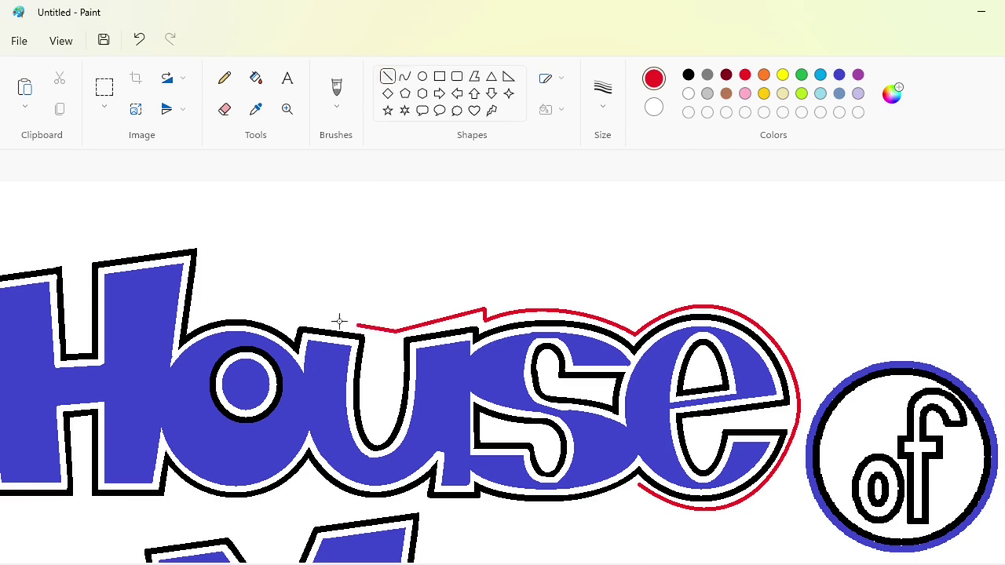
{"action": "scroll", "coordinate": [521, 507], "scroll_direction": "left", "scroll_amount": 5}
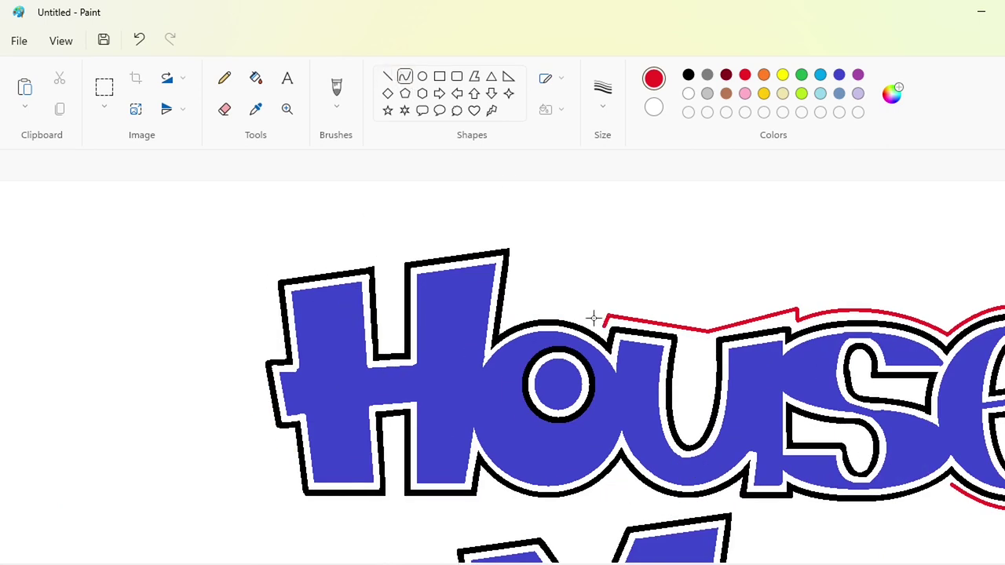
{"action": "mouse_move", "coordinate": [604, 325]}
{"action": "left_mouse_down"}
{"action": "mouse_move", "coordinate": [510, 318]}
{"action": "mouse_move", "coordinate": [547, 306]}
{"action": "mouse_move", "coordinate": [523, 234]}
{"action": "mouse_move", "coordinate": [402, 249]}
{"action": "left_mouse_up"}
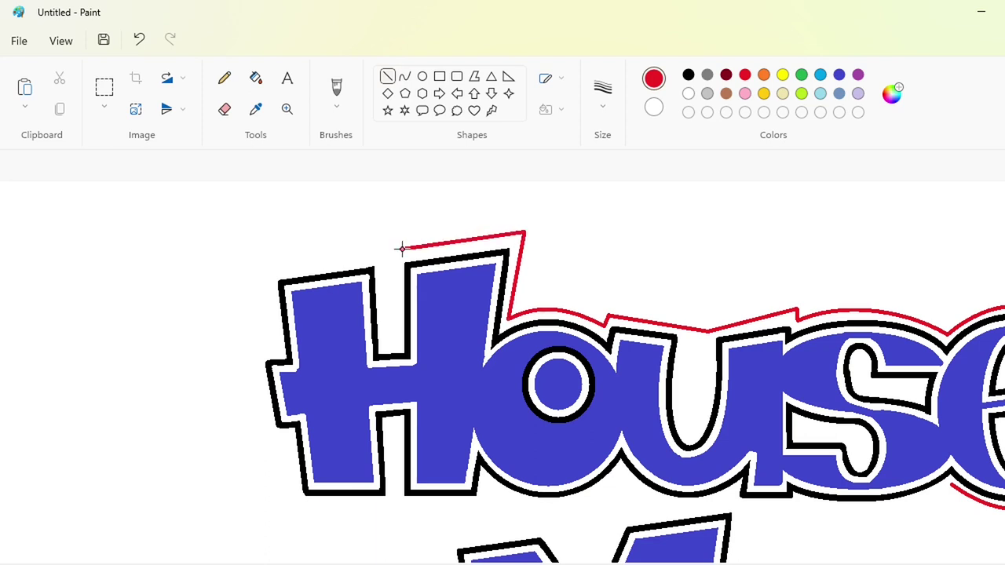
- Extend the red outline with straight lines around the upper left and left side of the H
{"action": "mouse_move", "coordinate": [392, 204]}
{"action": "left_mouse_down"}
{"action": "mouse_move", "coordinate": [195, 281]}
{"action": "mouse_move", "coordinate": [200, 514]}
{"action": "left_mouse_up"}
{"action": "scroll", "coordinate": [235, 495], "scroll_direction": "down", "scroll_amount": 1}
{"action": "left_click", "coordinate": [297, 438]}
- Trace the red outline along the bottom of House from the H to the e, curving under the rounded letters
{"action": "left_click_drag", "start_coordinate": [200, 410], "coordinate": [495, 402]}
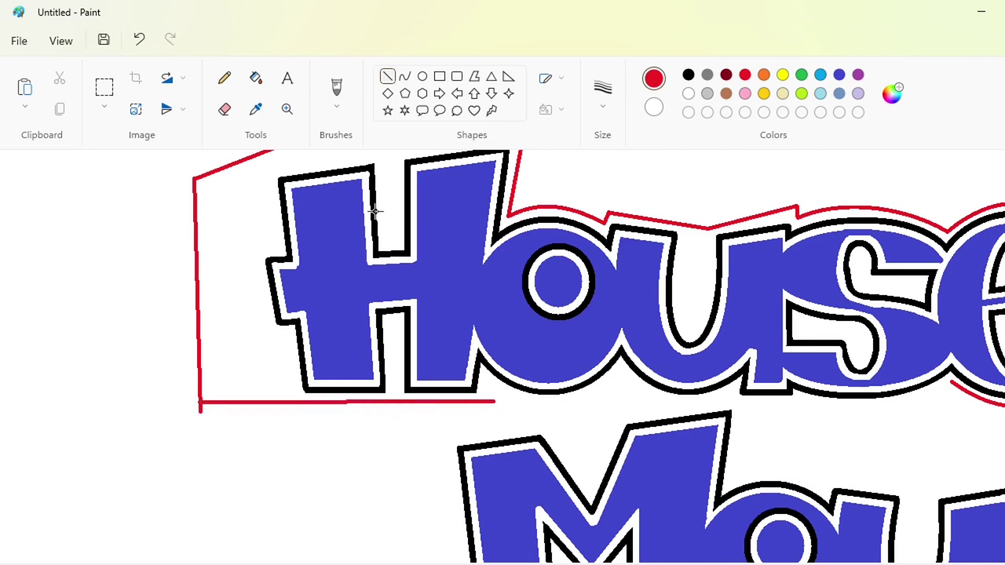
{"action": "key", "text": "ctrl+z"}
{"action": "mouse_move", "coordinate": [200, 408]}
{"action": "left_mouse_down"}
{"action": "mouse_move", "coordinate": [482, 401]}
{"action": "mouse_move", "coordinate": [620, 377]}
{"action": "left_mouse_up"}
{"action": "left_click_drag", "start_coordinate": [557, 381], "coordinate": [556, 428]}
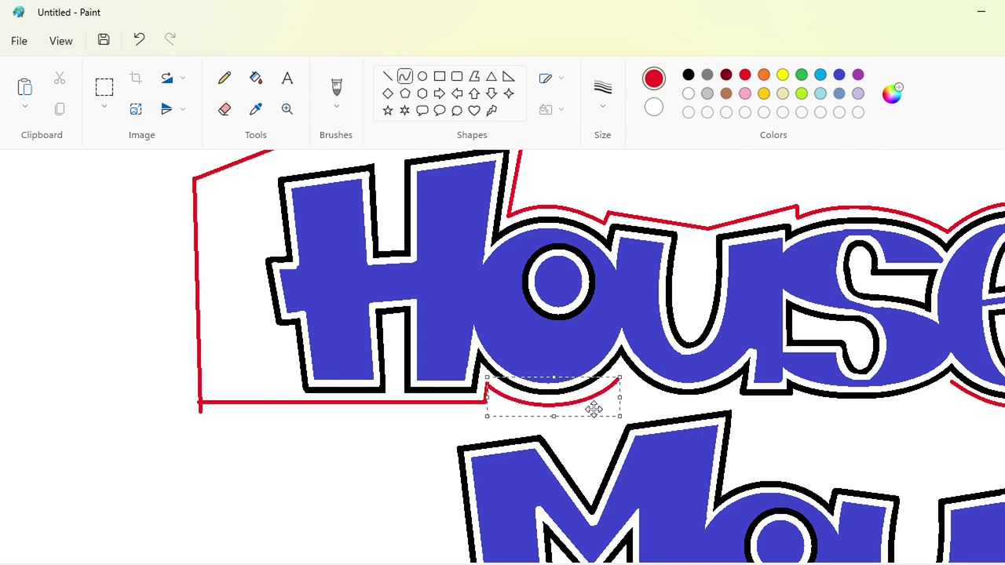
{"action": "mouse_move", "coordinate": [621, 379]}
{"action": "left_mouse_down"}
{"action": "mouse_move", "coordinate": [802, 407]}
{"action": "mouse_move", "coordinate": [952, 382]}
{"action": "left_mouse_up"}
{"action": "key", "text": "ctrl+z"}
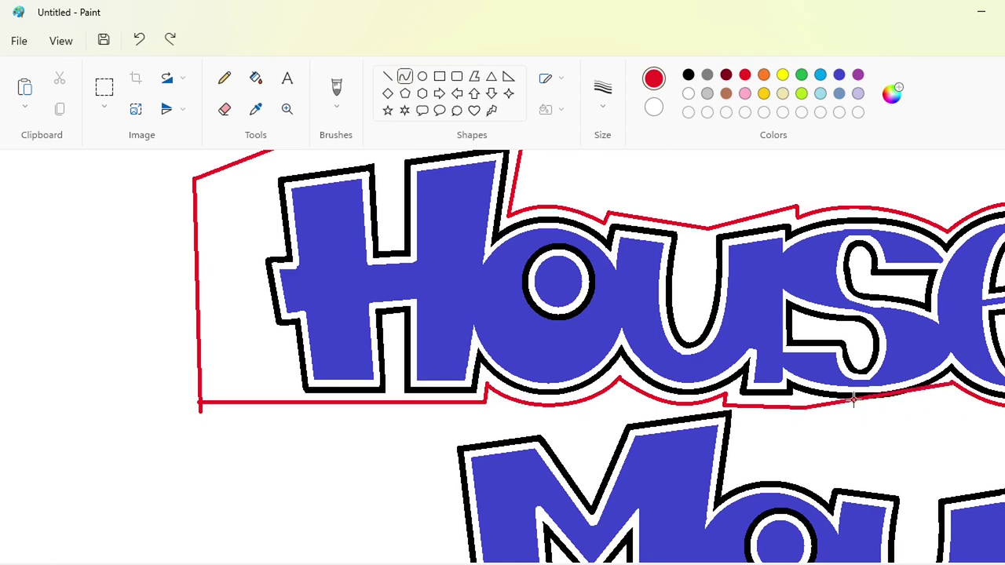
{"action": "left_click_drag", "start_coordinate": [853, 399], "coordinate": [853, 422]}
{"action": "left_click_drag", "start_coordinate": [931, 393], "coordinate": [937, 409]}
- Fill the outlined area behind House and the openings in its letters with red
{"action": "left_click", "coordinate": [256, 78]}
{"action": "left_click", "coordinate": [251, 206]}
{"action": "left_click", "coordinate": [830, 332]}
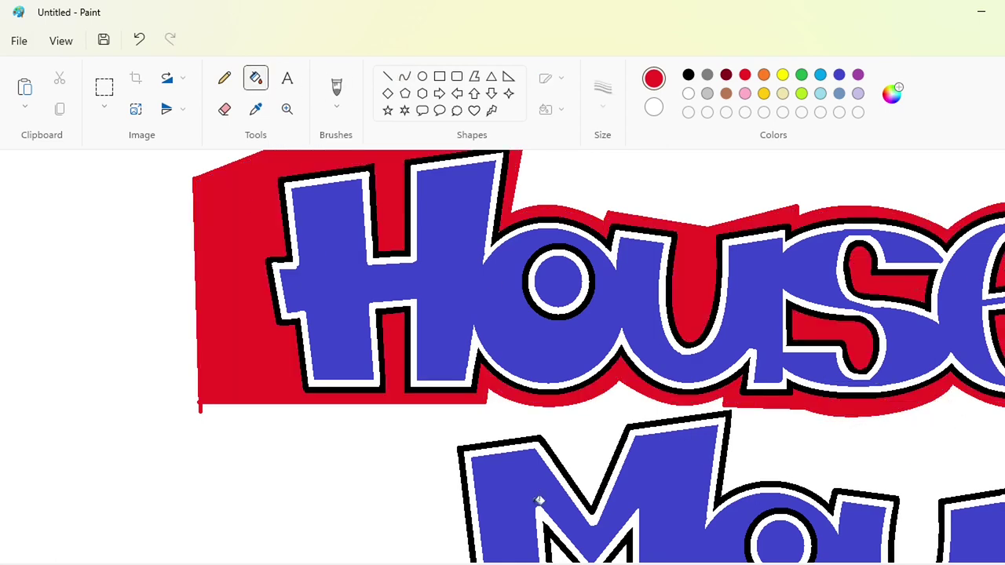
- Draw straight red outline segments along the top of the M in Mouse, following its V-shaped notch
{"action": "scroll", "coordinate": [538, 498], "scroll_direction": "right", "scroll_amount": 5}
{"action": "scroll", "coordinate": [538, 498], "scroll_direction": "down", "scroll_amount": 3}
{"action": "left_click", "coordinate": [388, 77]}
{"action": "left_click_drag", "start_coordinate": [260, 338], "coordinate": [364, 322]}
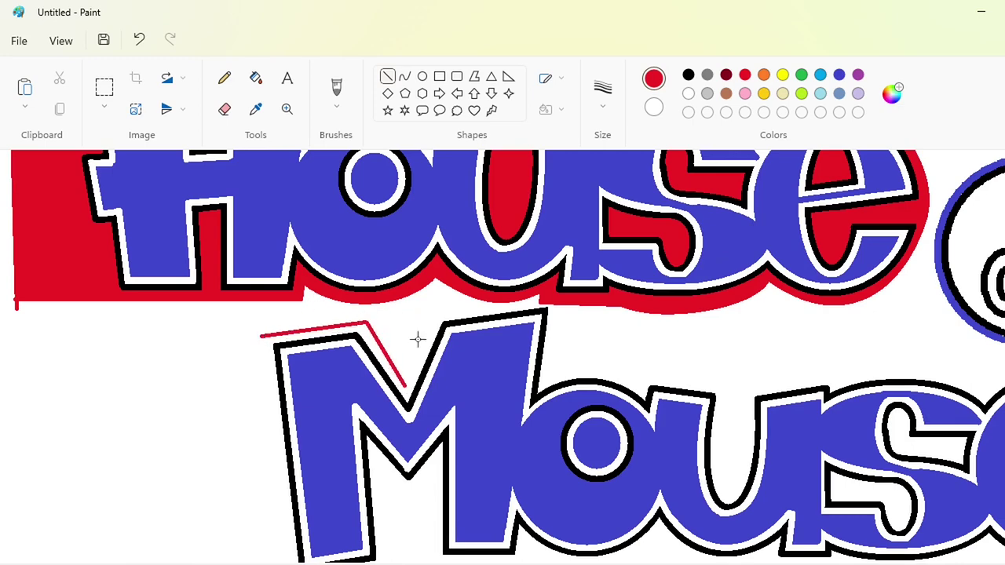
{"action": "left_click_drag", "start_coordinate": [436, 312], "coordinate": [434, 311]}
{"action": "left_click_drag", "start_coordinate": [434, 312], "coordinate": [534, 299]}
{"action": "scroll", "coordinate": [542, 299], "scroll_direction": "right", "scroll_amount": 5}
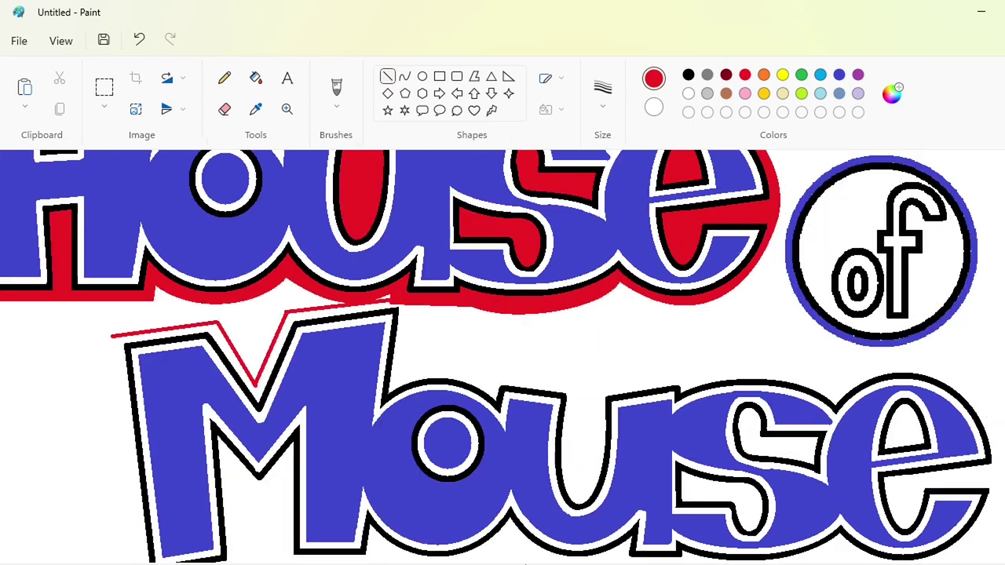
- Continue the red outline from the M across the tops of the o, u and s in Mouse
{"action": "left_click", "coordinate": [405, 76]}
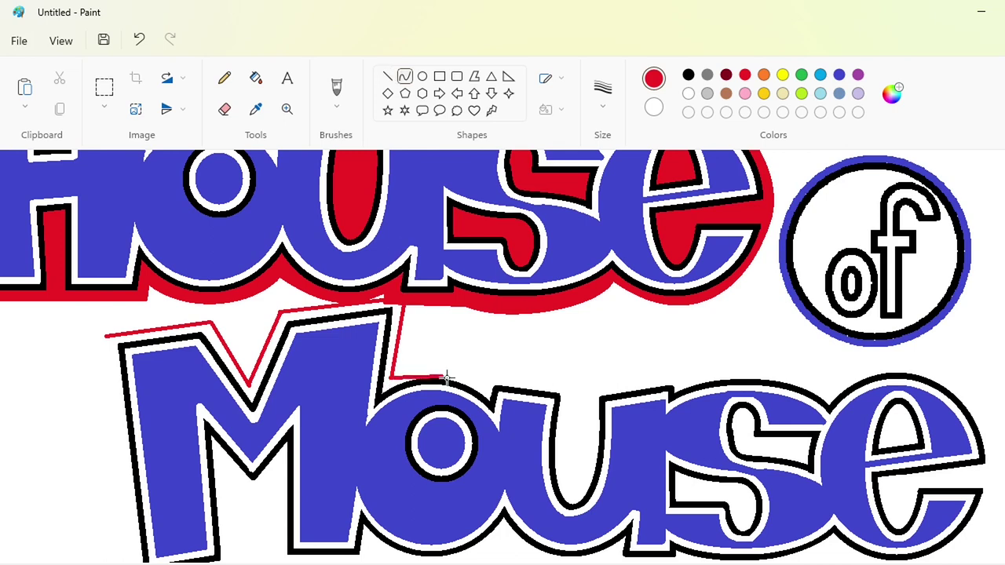
{"action": "mouse_move", "coordinate": [446, 377]}
{"action": "left_mouse_down"}
{"action": "mouse_move", "coordinate": [443, 370]}
{"action": "mouse_move", "coordinate": [482, 385]}
{"action": "mouse_move", "coordinate": [577, 390]}
{"action": "mouse_move", "coordinate": [678, 370]}
{"action": "mouse_move", "coordinate": [827, 393]}
{"action": "left_mouse_up"}
{"action": "left_click_drag", "start_coordinate": [740, 388], "coordinate": [778, 361]}
{"action": "left_click_drag", "start_coordinate": [550, 563], "coordinate": [697, 563]}
{"action": "mouse_move", "coordinate": [523, 392]}
{"action": "left_mouse_down"}
{"action": "mouse_move", "coordinate": [661, 388]}
{"action": "mouse_move", "coordinate": [666, 398]}
{"action": "left_mouse_up"}
{"action": "mouse_move", "coordinate": [561, 385]}
{"action": "left_mouse_down"}
{"action": "mouse_move", "coordinate": [558, 357]}
{"action": "mouse_move", "coordinate": [624, 350]}
{"action": "left_mouse_up"}
- Curve the red outline around the top, right side and bottom of the e in Mouse
{"action": "scroll", "coordinate": [711, 384], "scroll_direction": "down", "scroll_amount": 2}
{"action": "left_click_drag", "start_coordinate": [667, 294], "coordinate": [664, 436]}
{"action": "left_click_drag", "start_coordinate": [677, 340], "coordinate": [700, 336]}
{"action": "left_click_drag", "start_coordinate": [697, 410], "coordinate": [694, 411]}
{"action": "left_click", "coordinate": [778, 409]}
{"action": "left_click_drag", "start_coordinate": [697, 561], "coordinate": [669, 561]}
{"action": "mouse_move", "coordinate": [721, 436]}
{"action": "left_mouse_down"}
{"action": "mouse_move", "coordinate": [608, 455]}
{"action": "mouse_move", "coordinate": [589, 441]}
{"action": "left_mouse_up"}
{"action": "left_click_drag", "start_coordinate": [679, 452], "coordinate": [684, 472]}
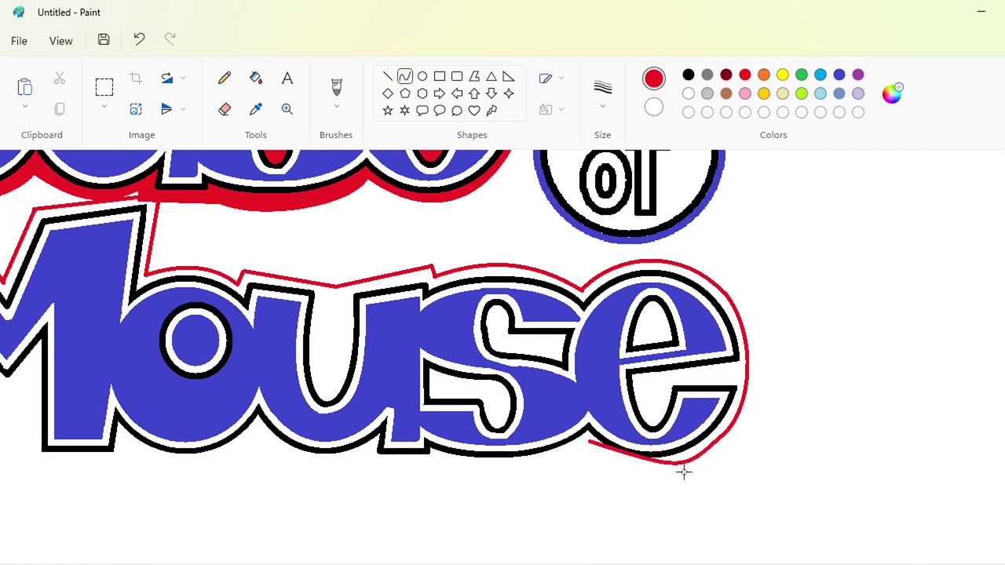
{"action": "left_click_drag", "start_coordinate": [605, 471], "coordinate": [614, 476]}
{"action": "left_click", "coordinate": [792, 493]}
- Trace the red outline along the bottom of the s, u and o in Mouse, stepping around the u's foot
{"action": "left_click_drag", "start_coordinate": [674, 561], "coordinate": [539, 561]}
{"action": "left_click_drag", "start_coordinate": [868, 441], "coordinate": [719, 463]}
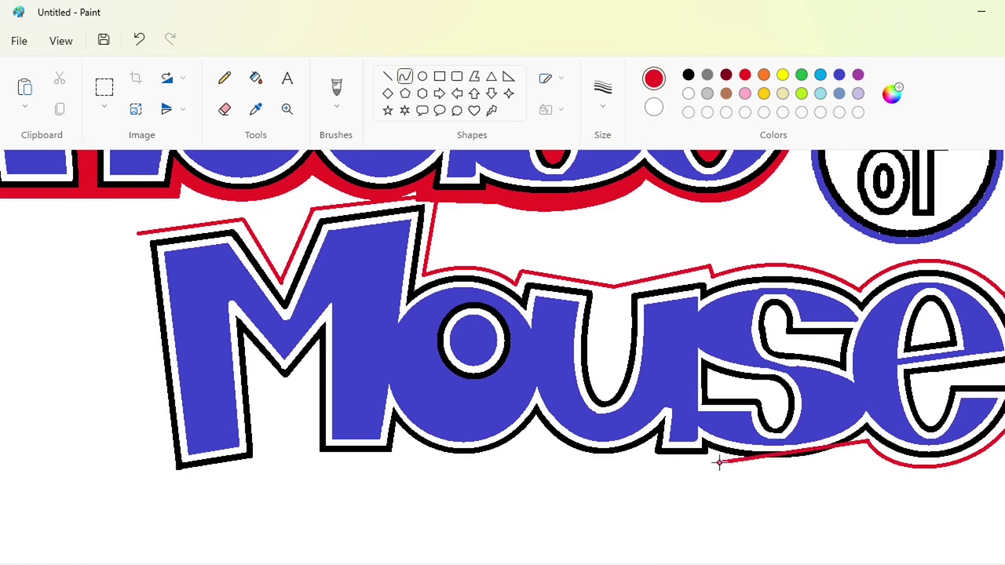
{"action": "left_click_drag", "start_coordinate": [785, 456], "coordinate": [772, 489]}
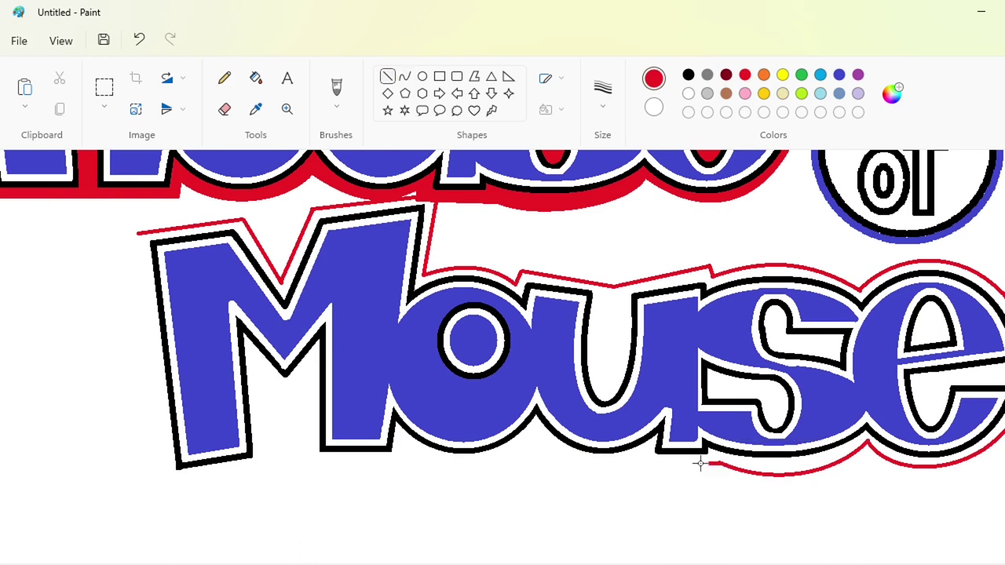
{"action": "mouse_move", "coordinate": [645, 464]}
{"action": "left_mouse_down"}
{"action": "mouse_move", "coordinate": [648, 452]}
{"action": "mouse_move", "coordinate": [537, 430]}
{"action": "left_mouse_up"}
{"action": "left_click", "coordinate": [405, 77]}
{"action": "mouse_move", "coordinate": [568, 438]}
{"action": "left_mouse_down"}
{"action": "mouse_move", "coordinate": [562, 456]}
{"action": "mouse_move", "coordinate": [401, 440]}
{"action": "left_mouse_up"}
{"action": "left_click", "coordinate": [616, 465]}
{"action": "mouse_move", "coordinate": [506, 435]}
{"action": "left_mouse_down"}
{"action": "mouse_move", "coordinate": [508, 463]}
{"action": "mouse_move", "coordinate": [435, 477]}
{"action": "left_mouse_up"}
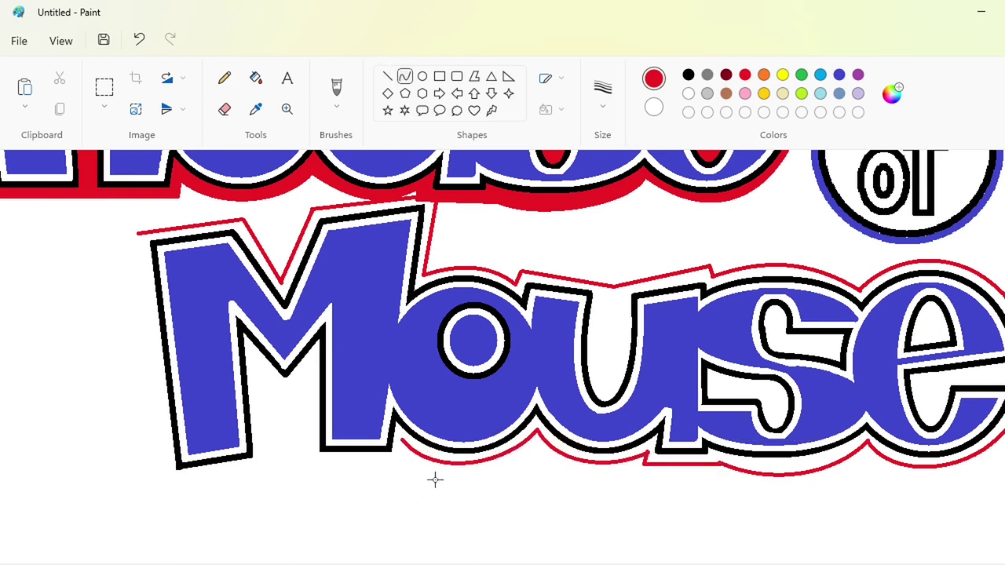
- Close the red outline with straight lines around the bottom and left side of the M
{"action": "scroll", "coordinate": [486, 305], "scroll_direction": "left", "scroll_amount": 3}
{"action": "mouse_move", "coordinate": [631, 463]}
{"action": "left_mouse_down"}
{"action": "mouse_move", "coordinate": [541, 463]}
{"action": "mouse_move", "coordinate": [540, 367]}
{"action": "mouse_move", "coordinate": [494, 468]}
{"action": "left_mouse_up"}
{"action": "left_click_drag", "start_coordinate": [494, 468], "coordinate": [369, 233]}
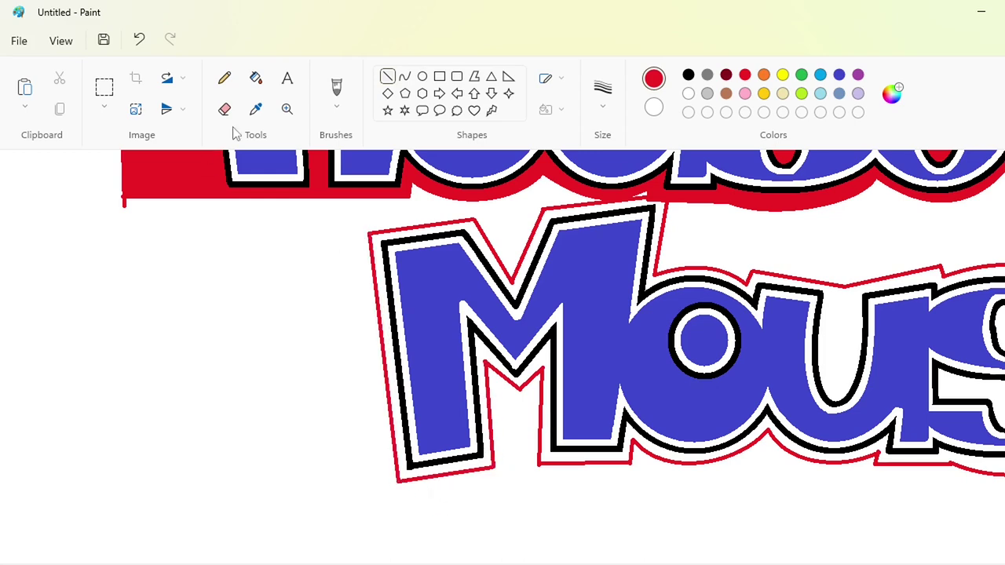
- Fill the outlined area behind Mouse and the openings in its letters with red
{"action": "left_click", "coordinate": [256, 78]}
{"action": "left_click", "coordinate": [515, 292]}
{"action": "scroll", "coordinate": [503, 357], "scroll_direction": "right", "scroll_amount": 5}
{"action": "left_click", "coordinate": [546, 399]}
{"action": "left_click", "coordinate": [582, 359]}
{"action": "left_click", "coordinate": [716, 333]}
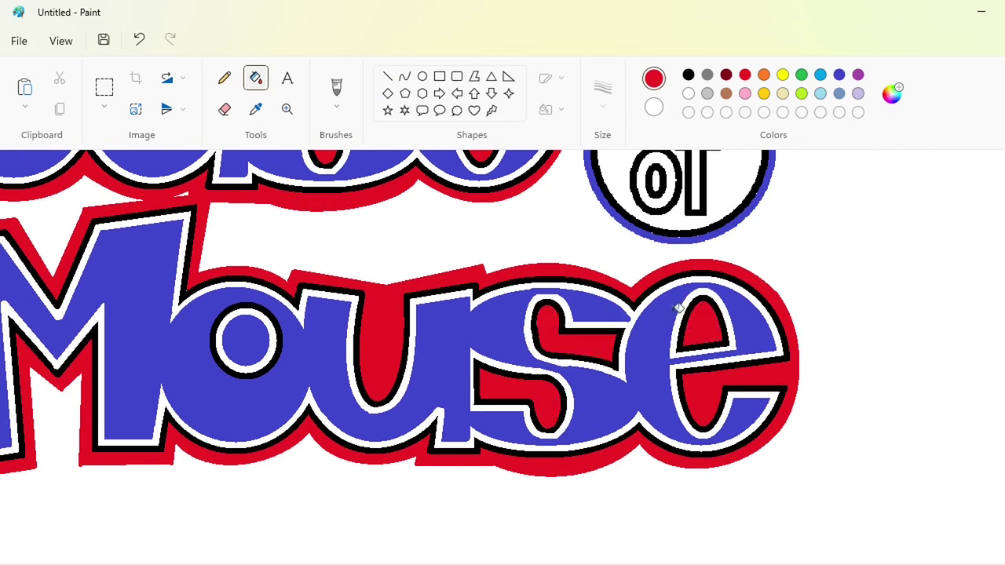
- Fill the white inner borders of the Mouse letters with green
{"action": "left_click", "coordinate": [802, 77]}
{"action": "left_click", "coordinate": [758, 304]}
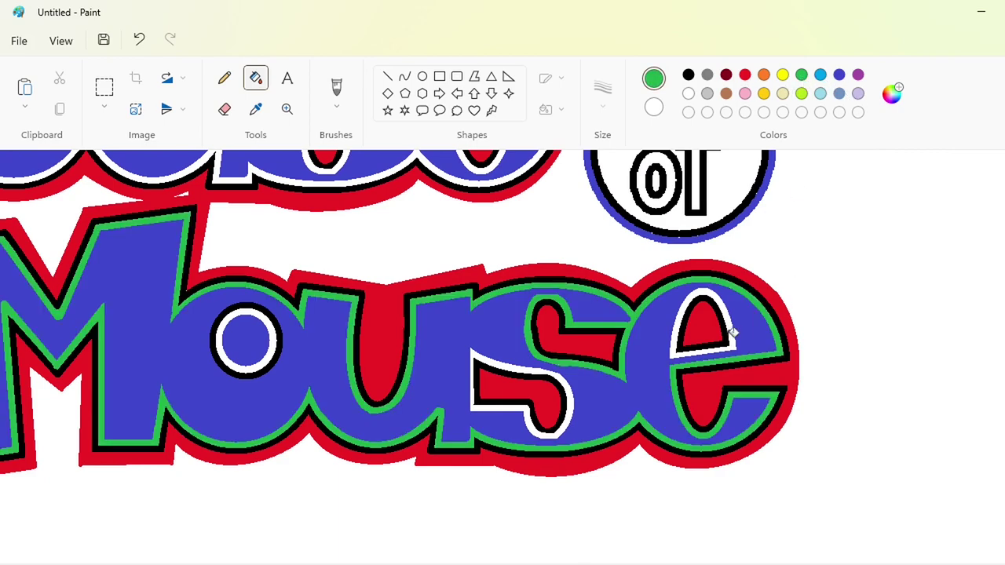
{"action": "left_click", "coordinate": [731, 334]}
{"action": "left_click", "coordinate": [568, 398]}
{"action": "left_click", "coordinate": [274, 346]}
- Fill the "of" badge, its letters and the white inner borders of the House letters with green
{"action": "scroll", "coordinate": [534, 394], "scroll_direction": "up", "scroll_amount": 2}
{"action": "left_click", "coordinate": [696, 238]}
{"action": "left_click", "coordinate": [642, 271]}
{"action": "left_click", "coordinate": [551, 233]}
{"action": "scroll", "coordinate": [542, 244], "scroll_direction": "up", "scroll_amount": 2}
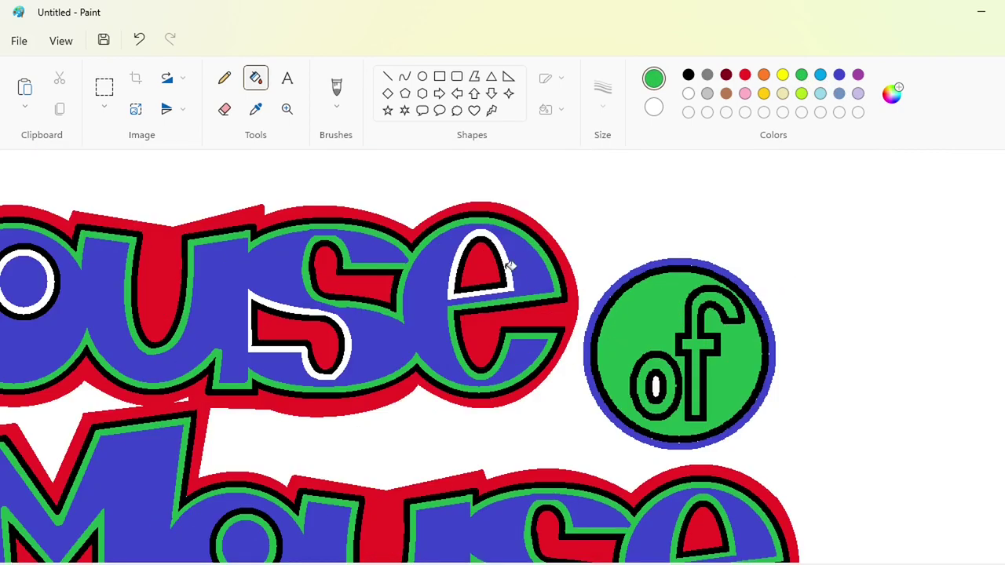
{"action": "left_click", "coordinate": [510, 265]}
{"action": "left_click", "coordinate": [341, 367]}
{"action": "left_click", "coordinate": [52, 289]}
{"action": "scroll", "coordinate": [503, 358], "scroll_direction": "left", "scroll_amount": 5}
{"action": "scroll", "coordinate": [503, 357], "scroll_direction": "right", "scroll_amount": 1}
{"action": "scroll", "coordinate": [738, 465], "scroll_direction": "down", "scroll_amount": 3}
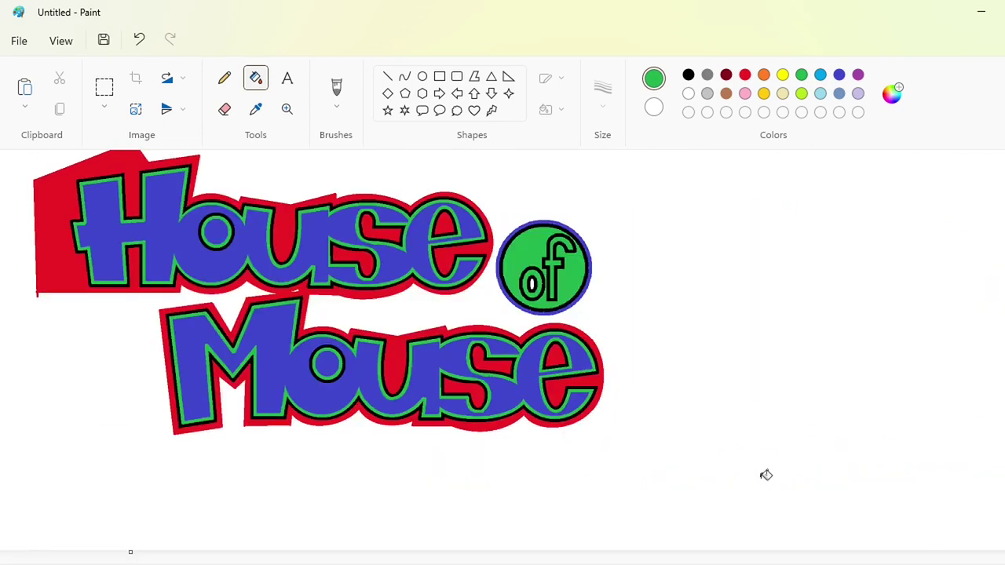
- Copy the complete House of Mouse lettering and place the copy over the dark red elliptical ring
{"action": "scroll", "coordinate": [765, 473], "scroll_direction": "left", "scroll_amount": 3}
{"action": "left_click", "coordinate": [105, 87]}
{"action": "left_click_drag", "start_coordinate": [1000, 540], "coordinate": [317, 142]}
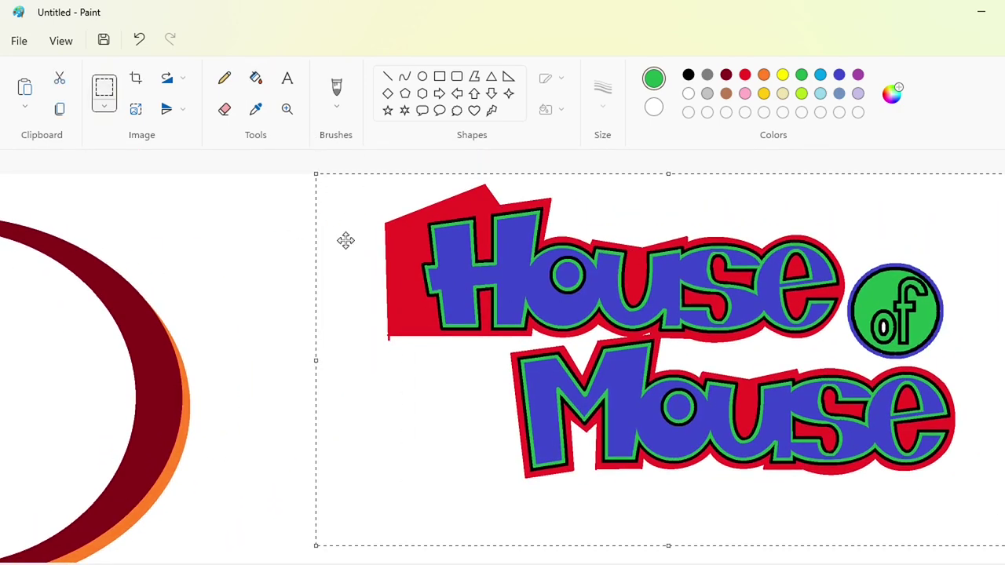
{"action": "key", "text": "ctrl+c"}
{"action": "scroll", "coordinate": [628, 357], "scroll_direction": "left", "scroll_amount": 5}
{"action": "scroll", "coordinate": [628, 357], "scroll_direction": "down", "scroll_amount": 1}
{"action": "key", "text": "ctrl+v"}
{"action": "left_click_drag", "start_coordinate": [417, 394], "coordinate": [426, 387]}
{"action": "key", "text": "Escape"}
{"action": "left_click", "coordinate": [255, 79]}
{"action": "left_click", "coordinate": [687, 95]}
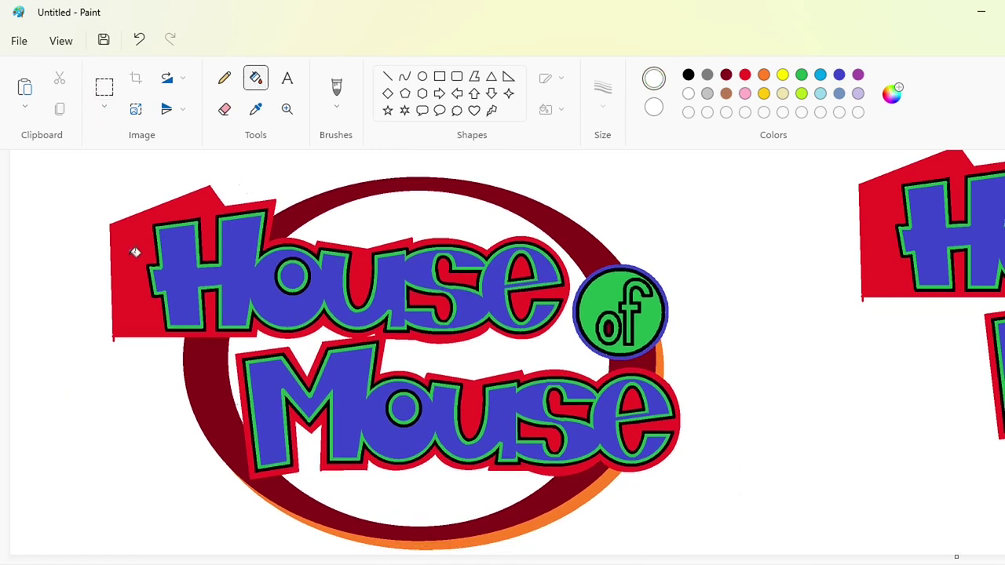
{"action": "left_click", "coordinate": [134, 252]}
{"action": "key", "text": "ctrl+z"}
- Mix a custom pale cyan colour and fill the areas inside the elliptical ring with it
{"action": "left_click", "coordinate": [820, 93]}
{"action": "left_click", "coordinate": [892, 95]}
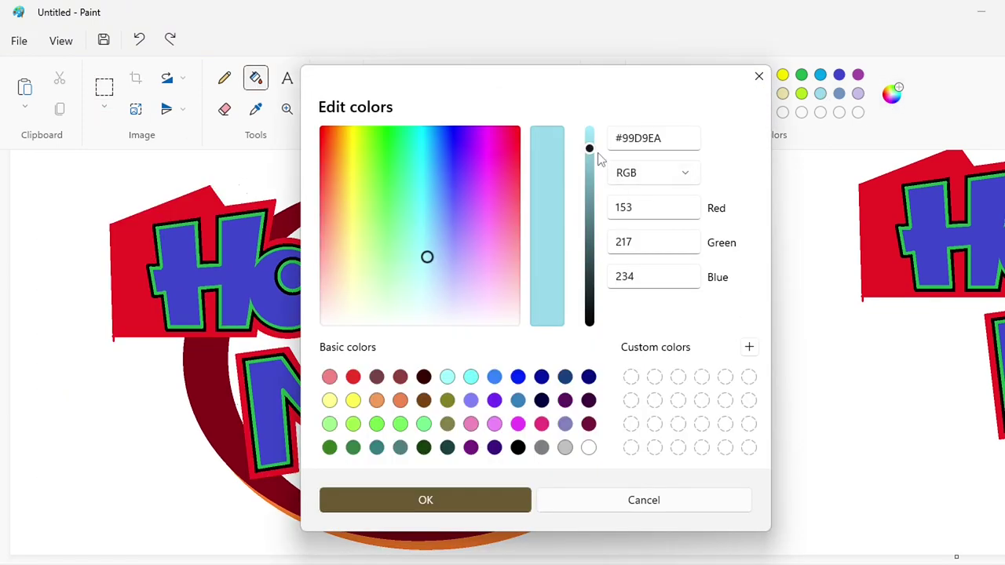
{"action": "left_click", "coordinate": [589, 134]}
{"action": "left_click", "coordinate": [424, 278]}
{"action": "left_click", "coordinate": [425, 500]}
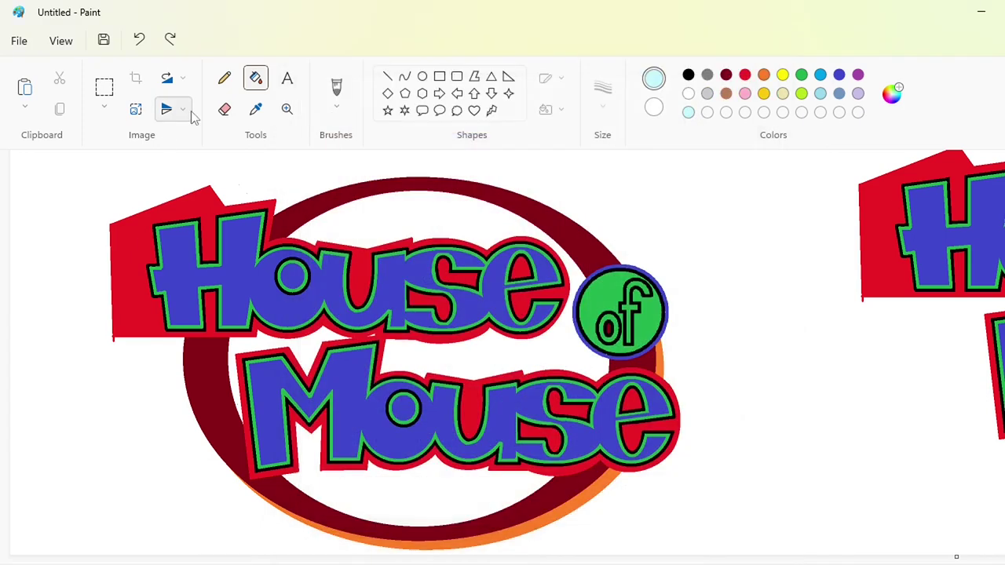
{"action": "left_click", "coordinate": [419, 327]}
{"action": "left_click", "coordinate": [483, 369]}
{"action": "left_click", "coordinate": [233, 347]}
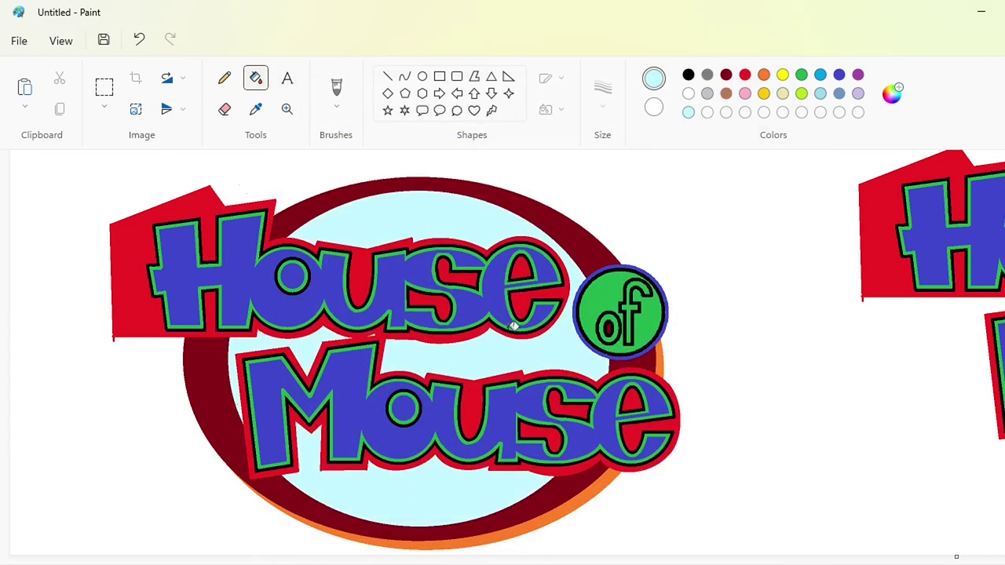
- Fill the red backing of the lettering on the ring and the upper opening of House's s with white
{"action": "left_click", "coordinate": [688, 94]}
{"action": "left_click", "coordinate": [125, 253]}
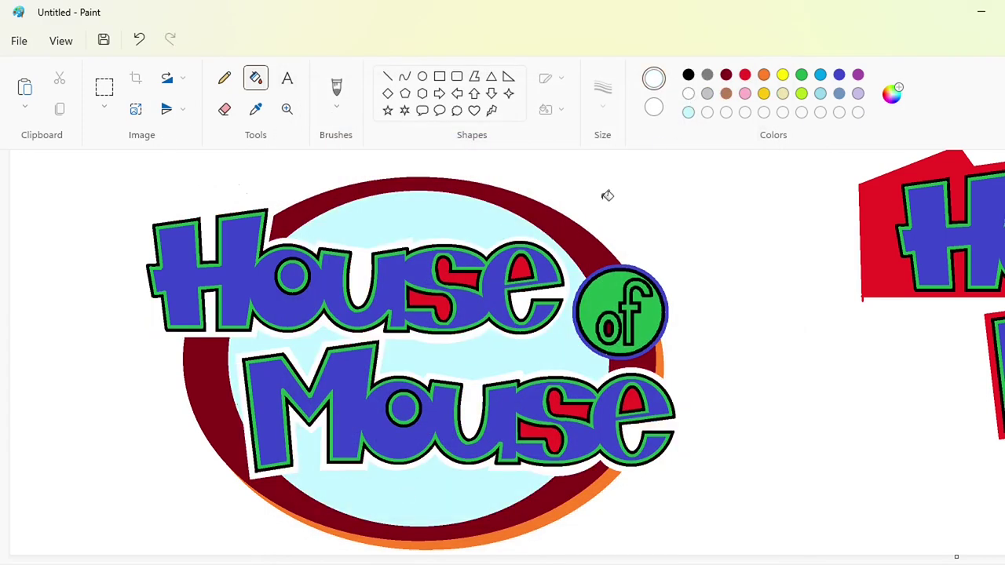
{"action": "left_click", "coordinate": [468, 275]}
{"action": "left_click", "coordinate": [524, 268]}
{"action": "left_click", "coordinate": [430, 307]}
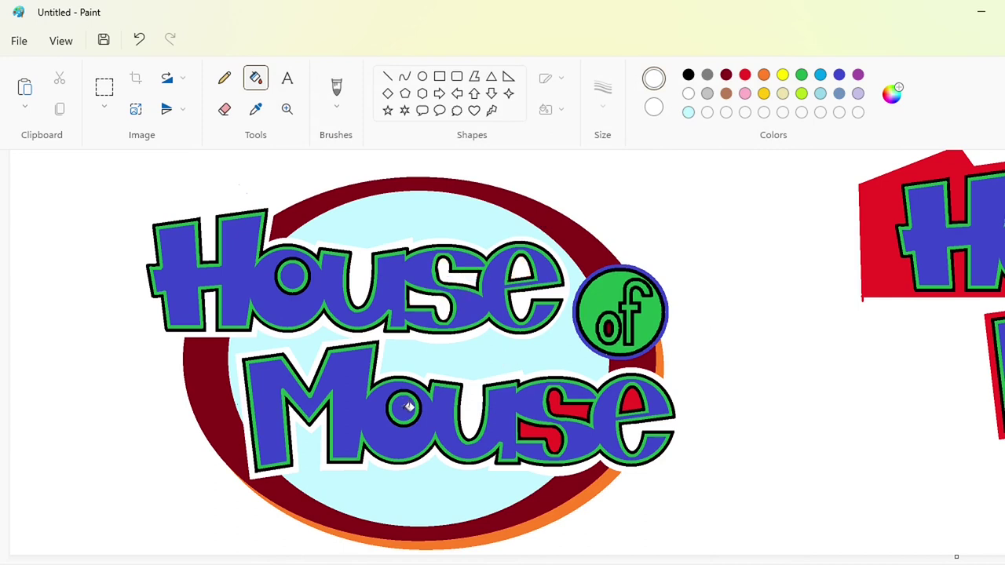
{"action": "left_click", "coordinate": [409, 406]}
{"action": "left_click", "coordinate": [542, 434]}
{"action": "left_click", "coordinate": [573, 404]}
{"action": "left_click", "coordinate": [633, 399]}
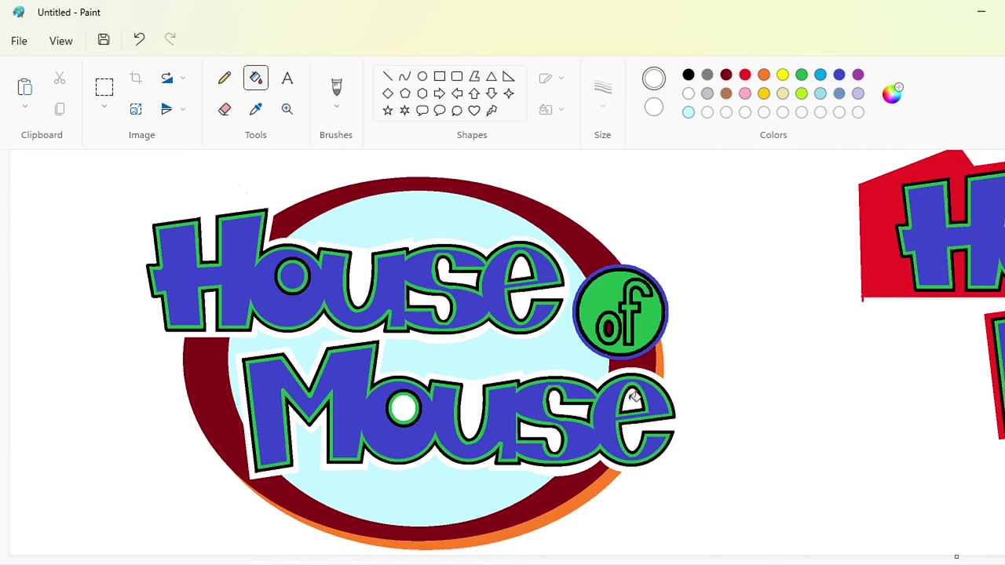
{"action": "key", "text": "ctrl+z"}
{"action": "key", "text": "ctrl+z"}
{"action": "key", "text": "ctrl+z"}
{"action": "key", "text": "ctrl+z"}
{"action": "key", "text": "ctrl+z"}
{"action": "key", "text": "ctrl+z"}
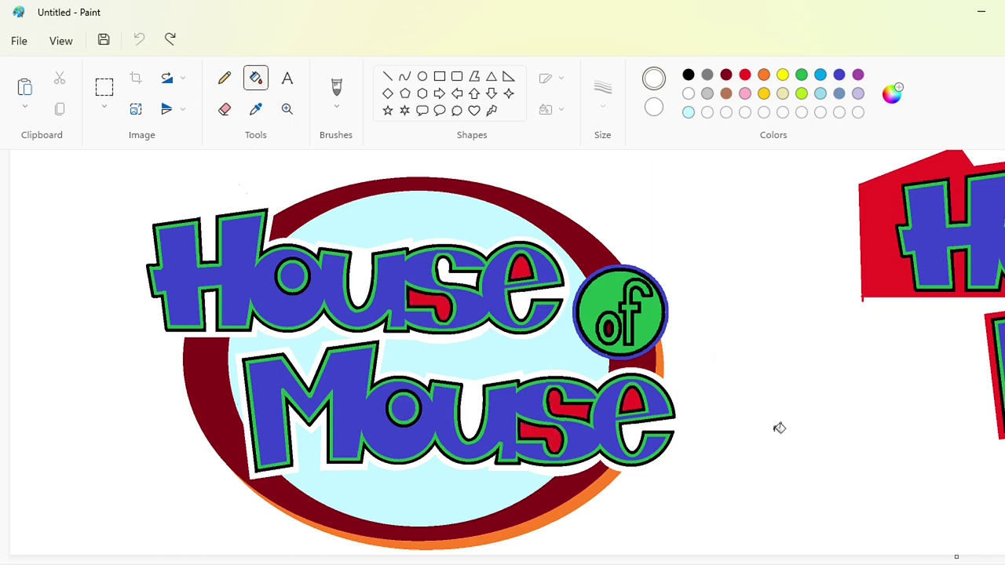
{"action": "scroll", "coordinate": [309, 552], "scroll_direction": "up", "scroll_amount": 3, "text": "ctrl"}
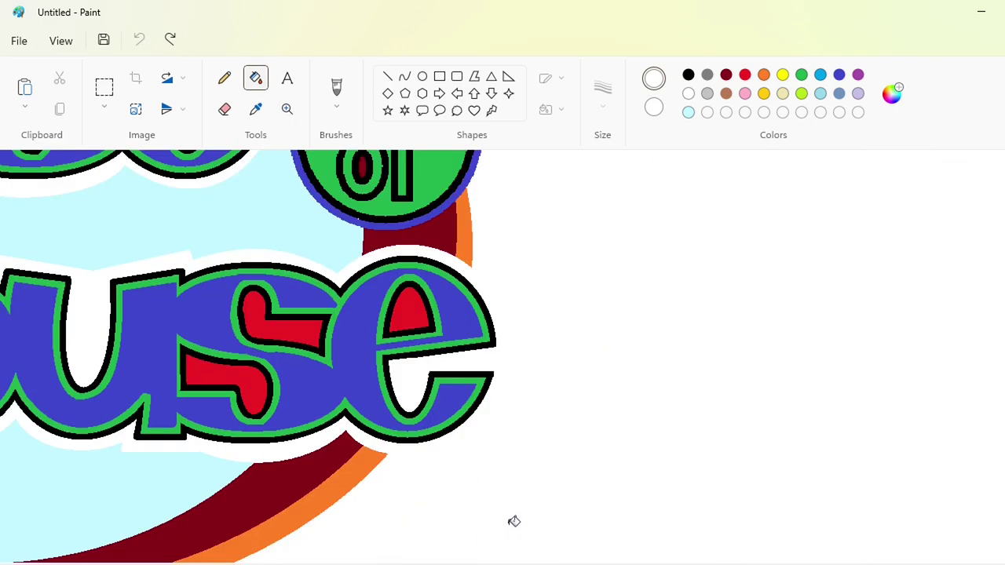
{"action": "left_click", "coordinate": [404, 76]}
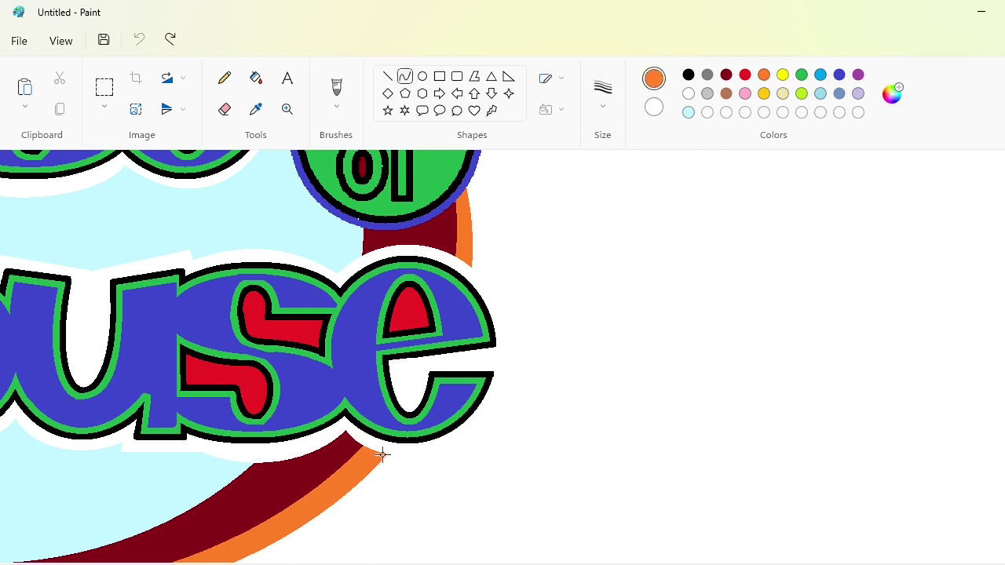
{"action": "mouse_move", "coordinate": [382, 455]}
{"action": "left_mouse_down"}
{"action": "mouse_move", "coordinate": [500, 366]}
{"action": "mouse_move", "coordinate": [497, 327]}
{"action": "left_mouse_up"}
{"action": "left_click_drag", "start_coordinate": [460, 444], "coordinate": [449, 482]}
{"action": "left_click_drag", "start_coordinate": [537, 411], "coordinate": [526, 401]}
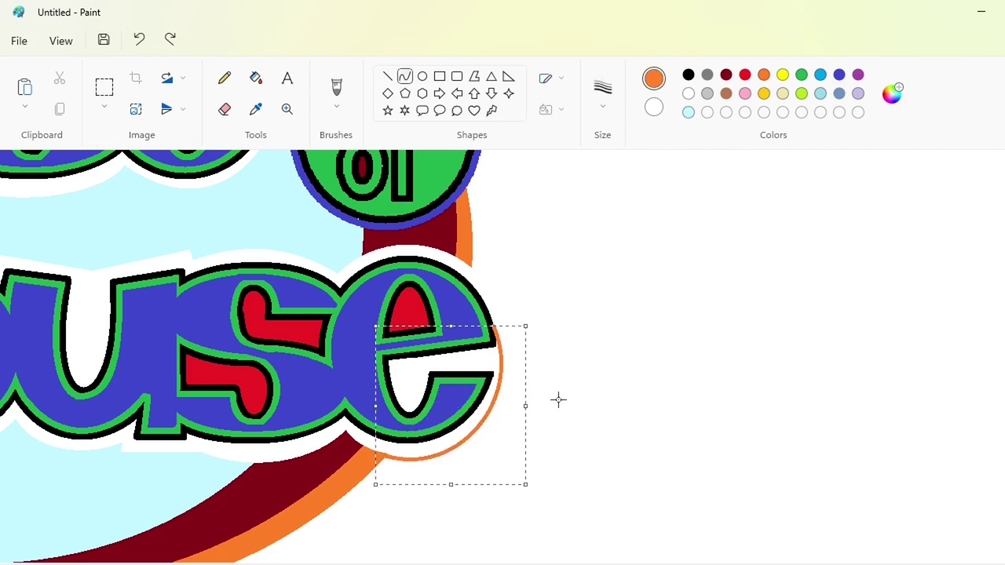
{"action": "key", "text": "Right"}
{"action": "key", "text": "Right"}
{"action": "key", "text": "Right"}
{"action": "key", "text": "Down"}
{"action": "key", "text": "ctrl+z"}
- Draw two orange curves forming a crescent around the lower right edge of the e in Mouse
{"action": "left_click_drag", "start_coordinate": [386, 454], "coordinate": [513, 340]}
{"action": "left_click_drag", "start_coordinate": [465, 447], "coordinate": [459, 464]}
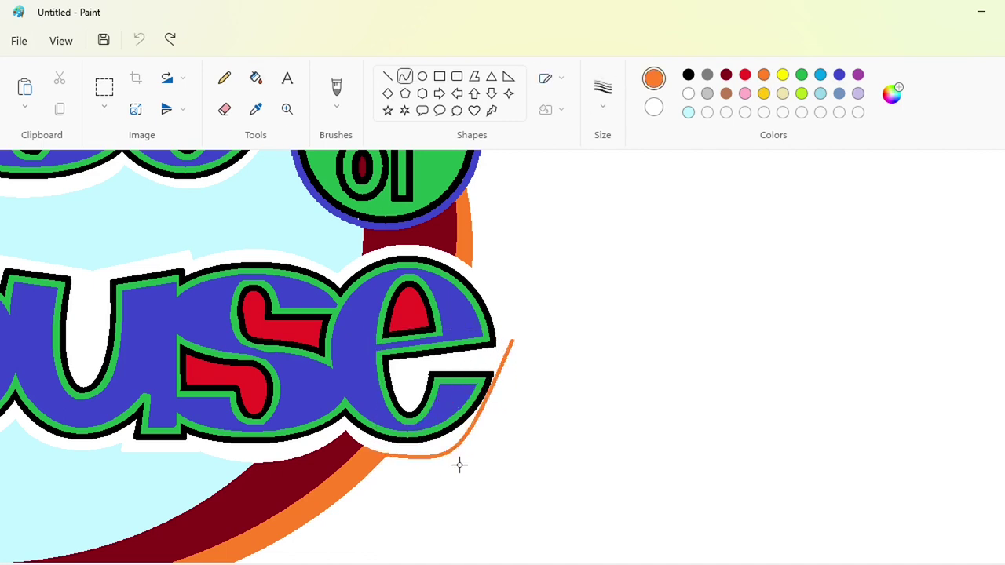
{"action": "left_click_drag", "start_coordinate": [534, 450], "coordinate": [520, 401]}
{"action": "left_click", "coordinate": [593, 390]}
{"action": "mouse_move", "coordinate": [380, 462]}
{"action": "left_mouse_down"}
{"action": "mouse_move", "coordinate": [510, 385]}
{"action": "mouse_move", "coordinate": [507, 339]}
{"action": "left_mouse_up"}
{"action": "left_click_drag", "start_coordinate": [414, 437], "coordinate": [428, 474]}
{"action": "left_click_drag", "start_coordinate": [530, 449], "coordinate": [536, 406]}
{"action": "left_click", "coordinate": [629, 407]}
- Draw an orange curve beside the right edge of the "of" badge and fill the enclosed crescent with orange
{"action": "scroll", "coordinate": [669, 431], "scroll_direction": "up", "scroll_amount": 2}
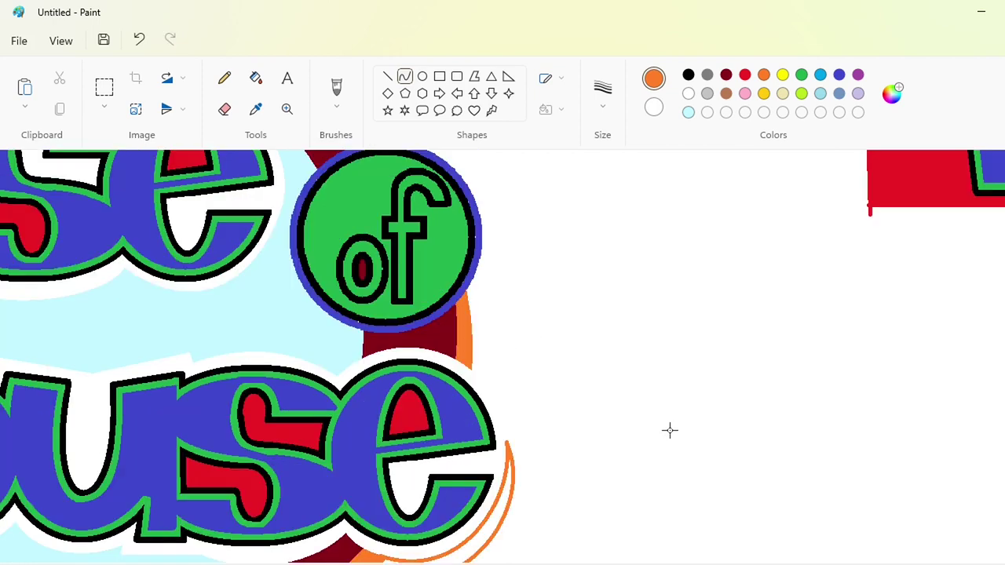
{"action": "mouse_move", "coordinate": [471, 316]}
{"action": "left_mouse_down"}
{"action": "mouse_move", "coordinate": [498, 245]}
{"action": "mouse_move", "coordinate": [476, 197]}
{"action": "left_mouse_up"}
{"action": "left_click", "coordinate": [499, 268]}
{"action": "left_click", "coordinate": [497, 223]}
{"action": "left_click", "coordinate": [256, 78]}
{"action": "left_click", "coordinate": [483, 259]}
{"action": "scroll", "coordinate": [587, 275], "scroll_direction": "up", "scroll_amount": 1}
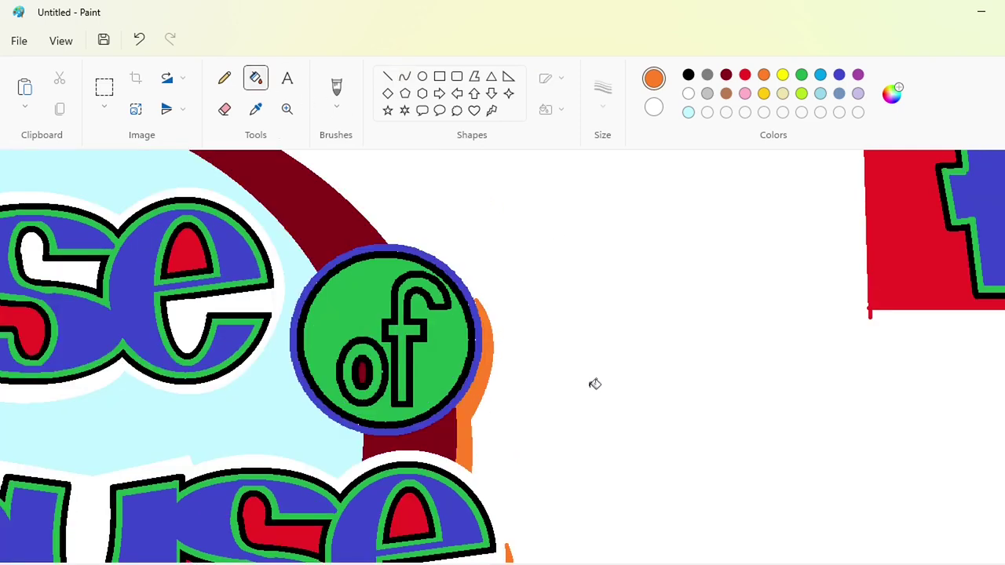
- Outline a small block beside the ring's left edge, just below the H, and fill it with orange
{"action": "left_click_drag", "start_coordinate": [675, 564], "coordinate": [418, 564]}
{"action": "left_click", "coordinate": [388, 77]}
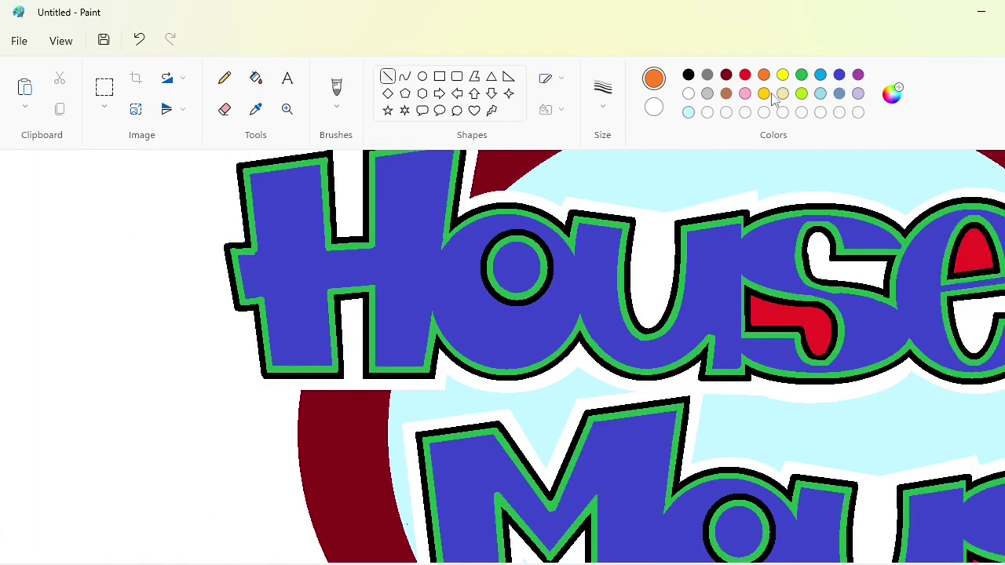
{"action": "mouse_move", "coordinate": [297, 392]}
{"action": "left_mouse_down"}
{"action": "mouse_move", "coordinate": [259, 391]}
{"action": "mouse_move", "coordinate": [258, 415]}
{"action": "mouse_move", "coordinate": [298, 415]}
{"action": "left_mouse_up"}
{"action": "left_click", "coordinate": [256, 77]}
{"action": "left_click", "coordinate": [274, 403]}
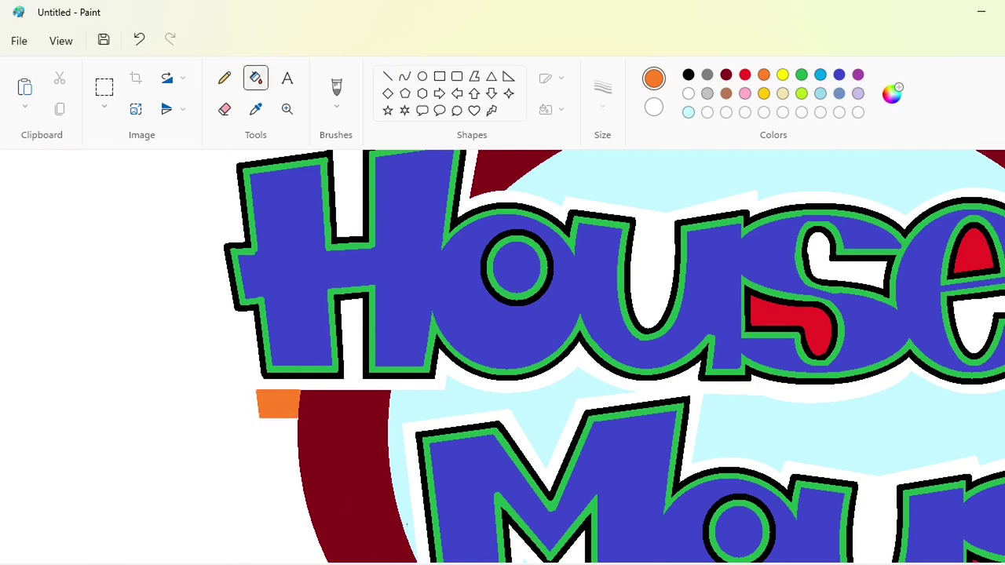
- Add a short slanted orange sliver beside the H's lower left side and erase its excess edges
{"action": "scroll", "coordinate": [287, 408], "scroll_direction": "left", "scroll_amount": 1}
{"action": "left_click", "coordinate": [385, 78]}
{"action": "left_click", "coordinate": [612, 107]}
{"action": "left_click", "coordinate": [602, 250]}
{"action": "left_click_drag", "start_coordinate": [319, 320], "coordinate": [324, 351]}
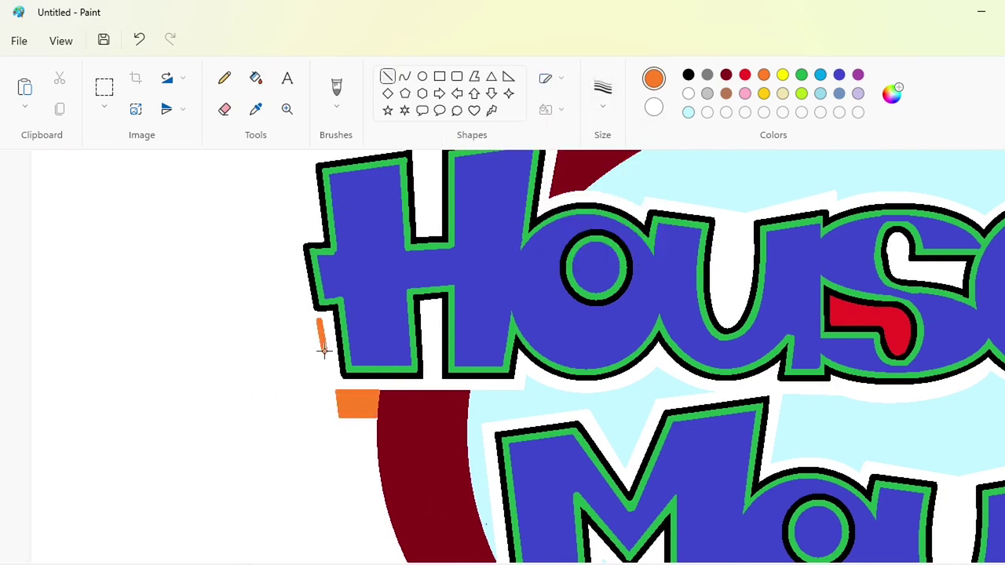
{"action": "key", "text": "ctrl+KP_Add"}
{"action": "key", "text": "ctrl+KP_Add"}
{"action": "key", "text": "ctrl+KP_Add"}
{"action": "key", "text": "ctrl+KP_Add"}
{"action": "left_click", "coordinate": [224, 108]}
{"action": "left_click_drag", "start_coordinate": [329, 322], "coordinate": [296, 321]}
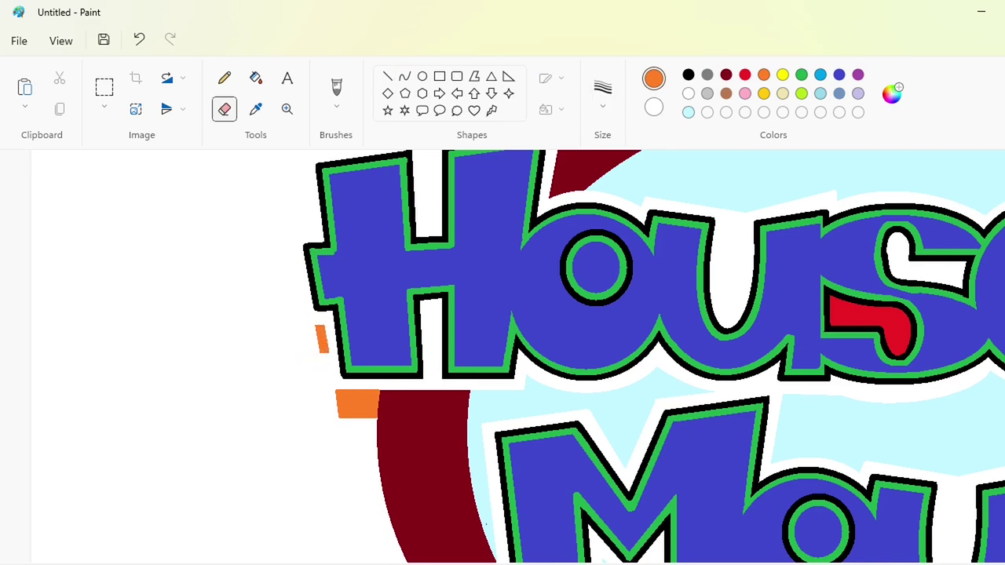
- Fill the crescent around the e in Mouse with orange
{"action": "scroll", "coordinate": [519, 357], "scroll_direction": "down", "scroll_amount": 1}
{"action": "left_click", "coordinate": [256, 78]}
{"action": "left_click", "coordinate": [677, 447]}
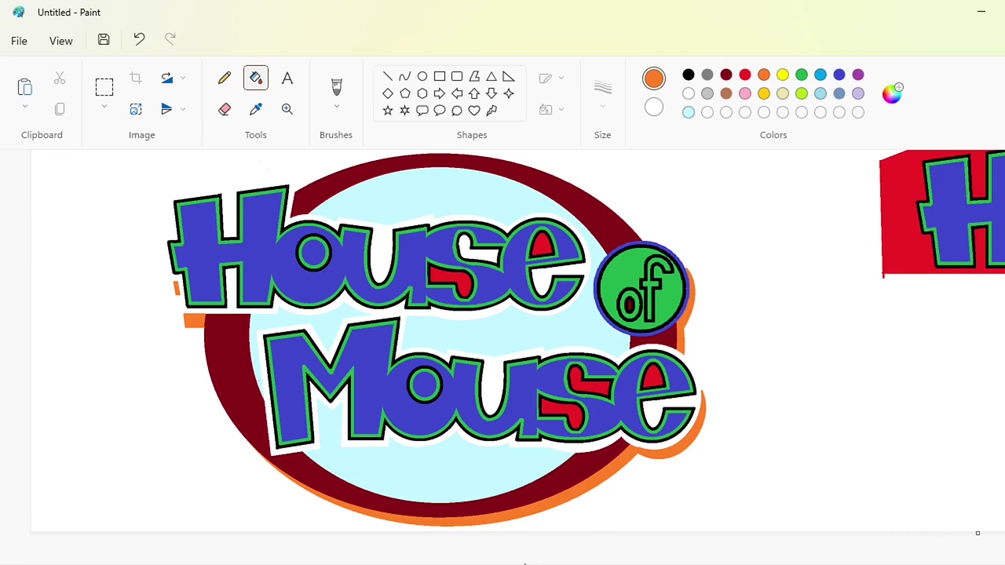
- Cover the spare copy of the lettering beside the logo with a solid white rectangle
{"action": "left_click_drag", "start_coordinate": [525, 564], "coordinate": [816, 564]}
{"action": "left_click", "coordinate": [442, 79]}
{"action": "left_click", "coordinate": [689, 93]}
{"action": "left_click", "coordinate": [555, 109]}
{"action": "left_click", "coordinate": [491, 178]}
{"action": "left_click_drag", "start_coordinate": [920, 486], "coordinate": [322, 131]}
{"action": "left_click", "coordinate": [261, 315]}
{"action": "scroll", "coordinate": [584, 284], "scroll_direction": "up", "scroll_amount": 1}
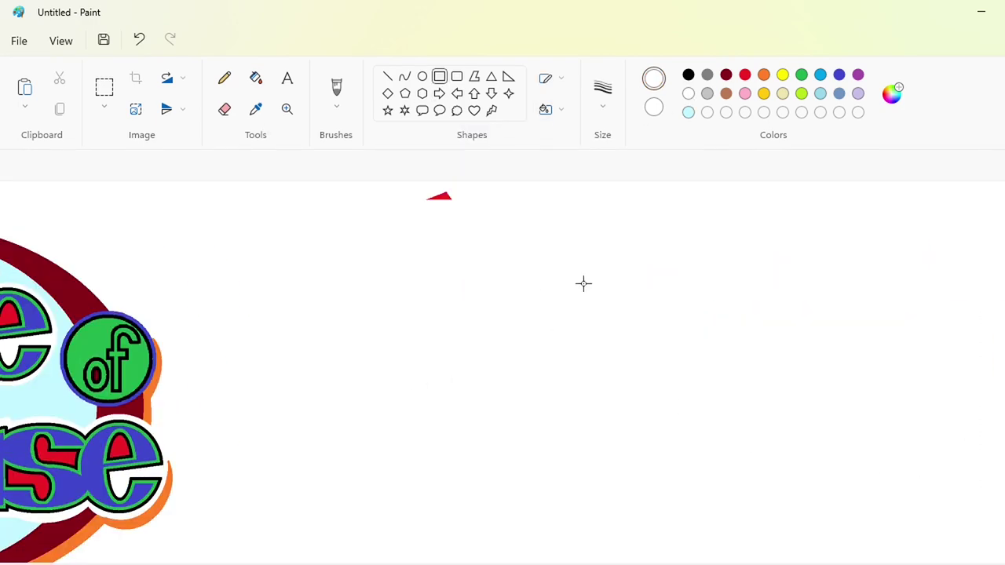
{"action": "scroll", "coordinate": [584, 284], "scroll_direction": "left", "scroll_amount": 2}
{"action": "scroll", "coordinate": [471, 275], "scroll_direction": "down", "scroll_amount": 2}
{"action": "scroll", "coordinate": [348, 257], "scroll_direction": "down", "scroll_amount": 1}
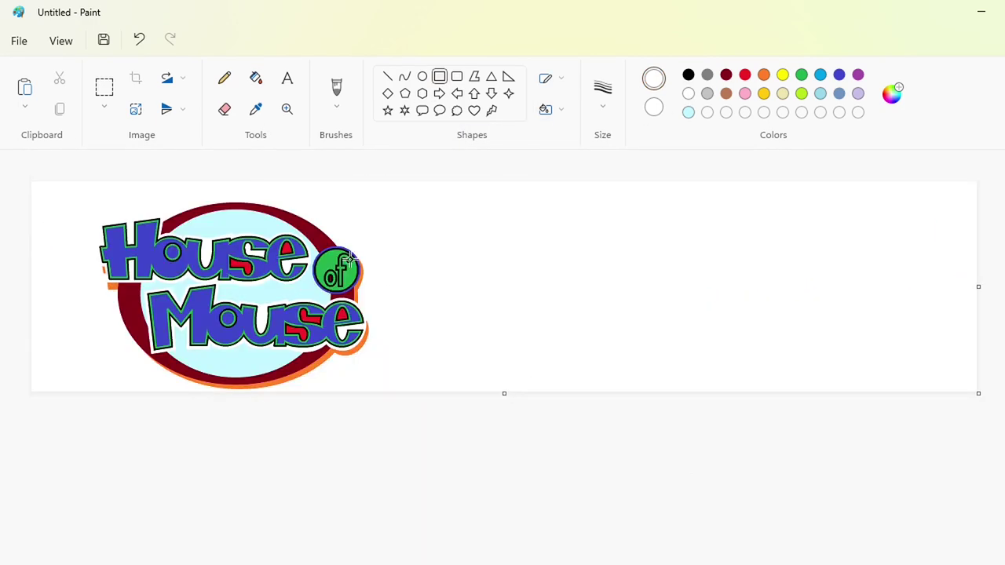
- Copy the whole logo and cover the original with a solid white rectangle down to the canvas's lower edge
{"action": "left_click", "coordinate": [105, 87]}
{"action": "left_click_drag", "start_coordinate": [492, 186], "coordinate": [7, 394]}
{"action": "left_click", "coordinate": [440, 76]}
{"action": "left_click_drag", "start_coordinate": [471, 188], "coordinate": [2, 382]}
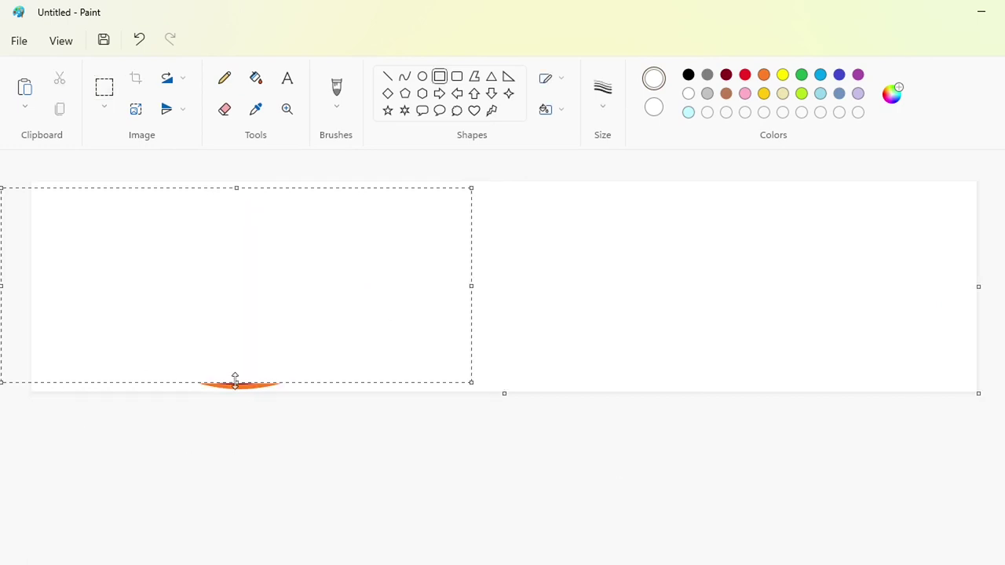
{"action": "left_click_drag", "start_coordinate": [236, 383], "coordinate": [236, 401]}
{"action": "left_click", "coordinate": [389, 480]}
- Narrow the blank canvas to well under half its width by bringing in its right edge
{"action": "scroll", "coordinate": [979, 397], "scroll_direction": "up", "scroll_amount": 1}
{"action": "scroll", "coordinate": [978, 298], "scroll_direction": "down", "scroll_amount": 1}
{"action": "left_click_drag", "start_coordinate": [978, 287], "coordinate": [403, 287]}
{"action": "scroll", "coordinate": [749, 382], "scroll_direction": "up", "scroll_amount": 1}
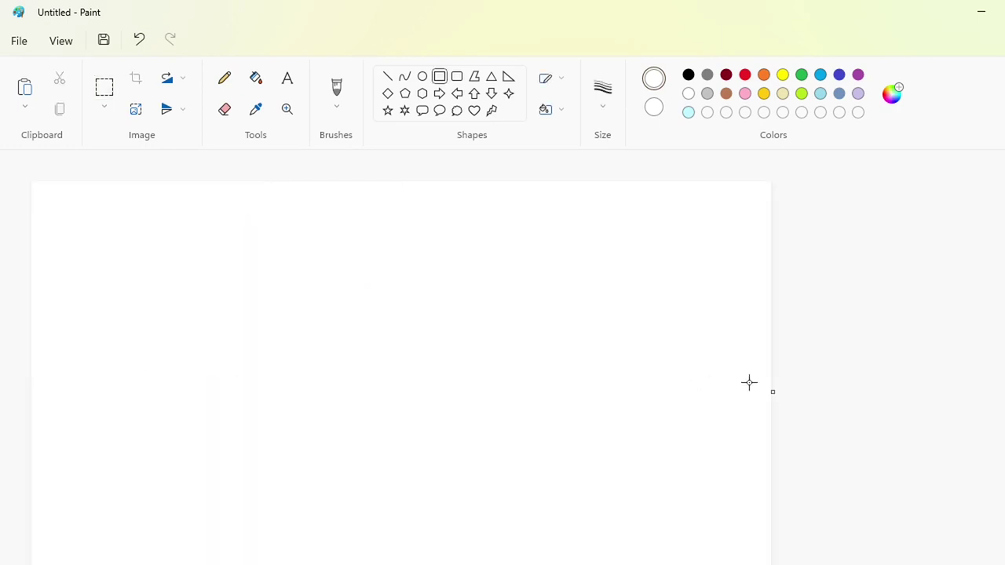
- Paste the copied logo and position it inside the narrowed canvas
{"action": "key", "text": "ctrl+v"}
{"action": "left_click_drag", "start_coordinate": [412, 424], "coordinate": [445, 400]}
{"action": "left_click_drag", "start_coordinate": [508, 388], "coordinate": [522, 392]}
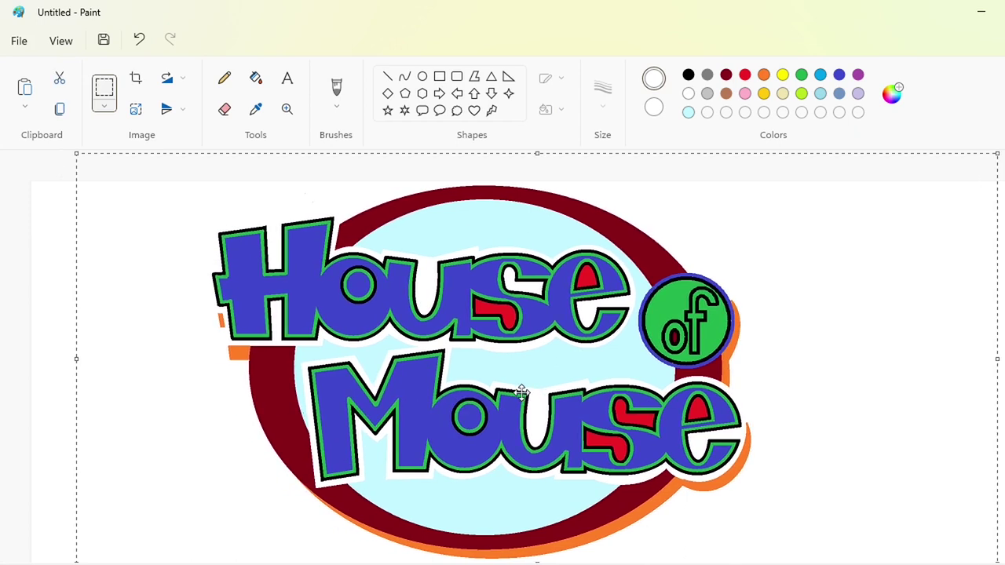
{"action": "left_click", "coordinate": [57, 263]}
- Recolour the orange shading around the ring, the of circle, the H and the last e with light and custom greys
{"action": "left_click", "coordinate": [707, 94]}
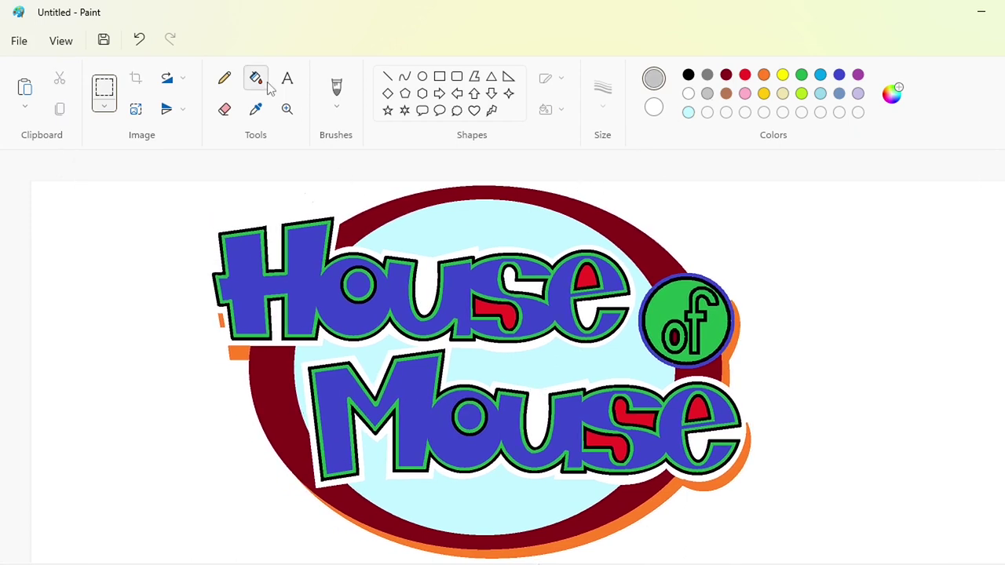
{"action": "left_click", "coordinate": [264, 81]}
{"action": "left_click", "coordinate": [727, 370]}
{"action": "left_click", "coordinate": [707, 76]}
{"action": "left_click", "coordinate": [726, 372]}
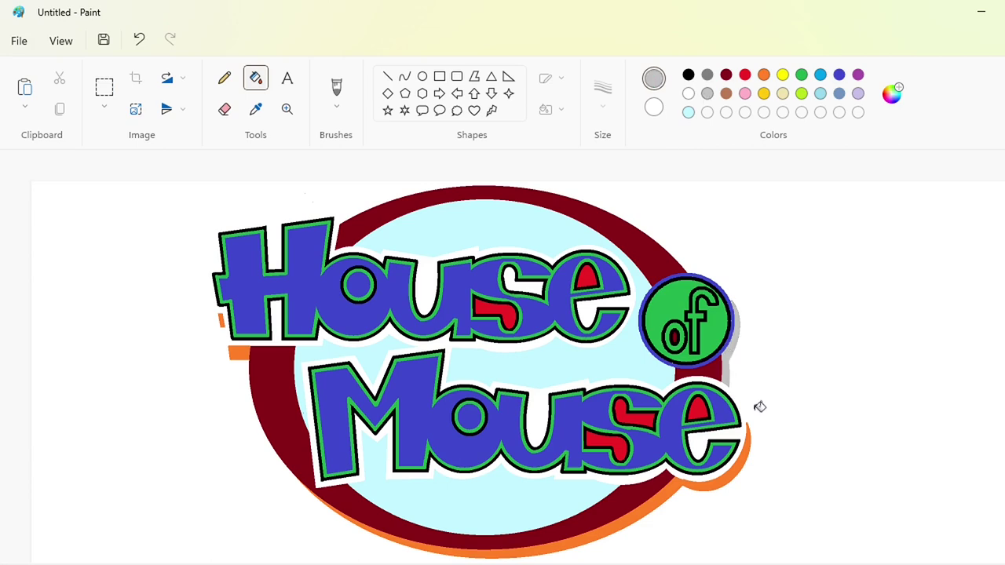
{"action": "left_click", "coordinate": [892, 94]}
{"action": "left_click", "coordinate": [426, 500]}
{"action": "left_click", "coordinate": [744, 451]}
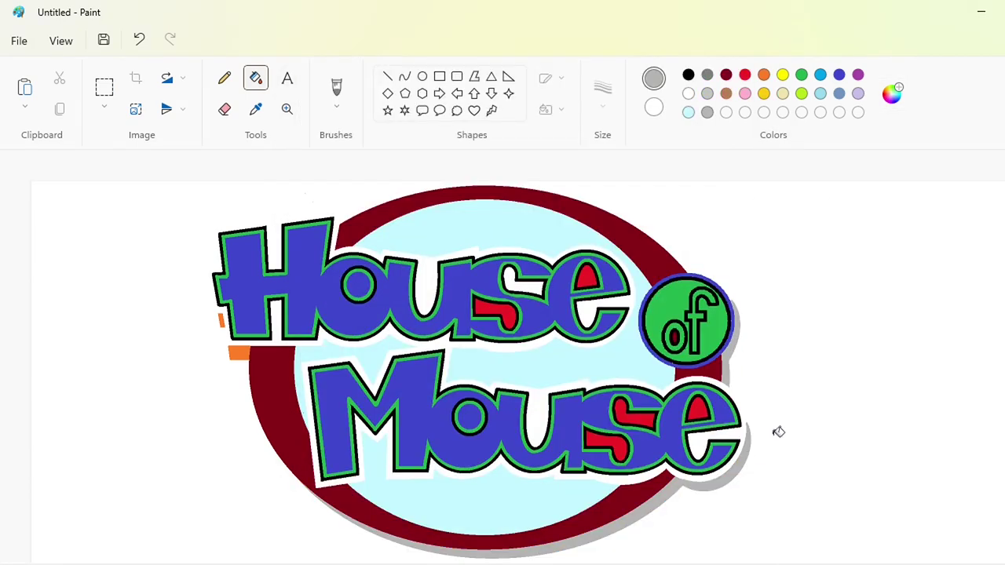
{"action": "left_click", "coordinate": [237, 353]}
{"action": "left_click", "coordinate": [222, 320]}
- Try orange and gold fills on the green border of House
{"action": "left_click", "coordinate": [763, 74]}
{"action": "left_click", "coordinate": [270, 268]}
{"action": "left_click", "coordinate": [271, 270]}
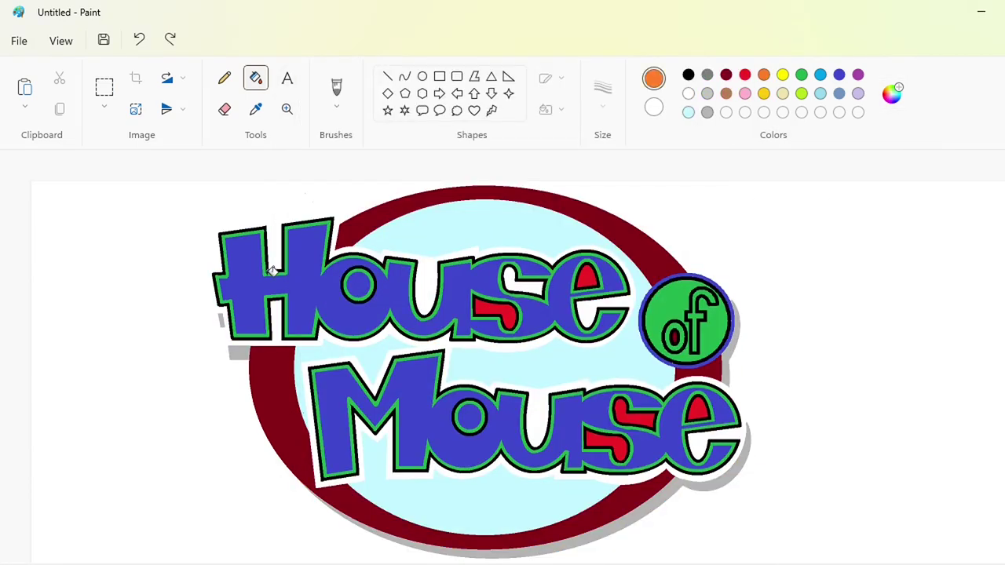
{"action": "left_click", "coordinate": [765, 95]}
{"action": "left_click", "coordinate": [420, 243]}
- Mix a lighter custom orange and fill the border of House with it
{"action": "left_click", "coordinate": [763, 75]}
{"action": "left_click", "coordinate": [892, 94]}
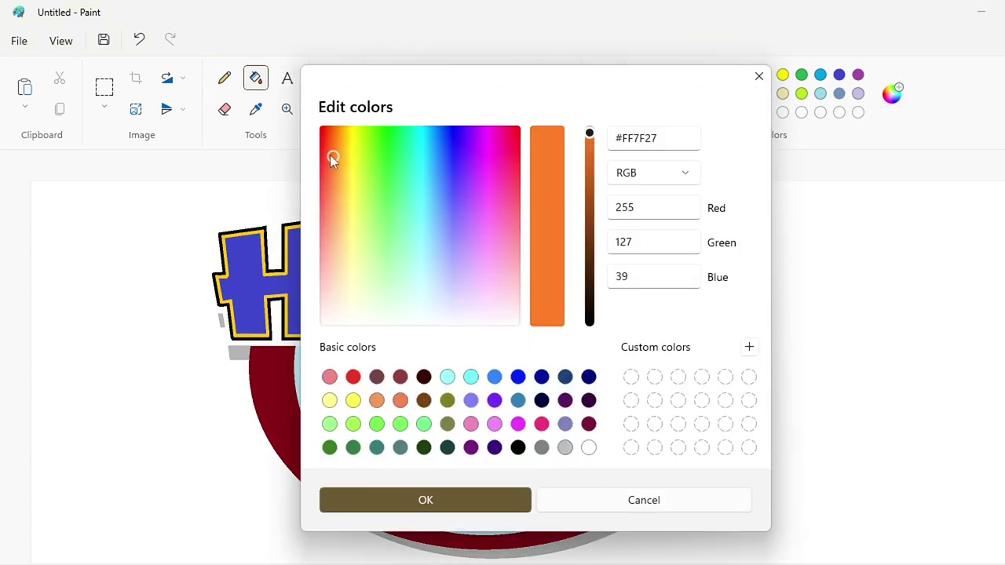
{"action": "left_click", "coordinate": [334, 175]}
{"action": "left_click", "coordinate": [426, 500]}
{"action": "left_click", "coordinate": [287, 293]}
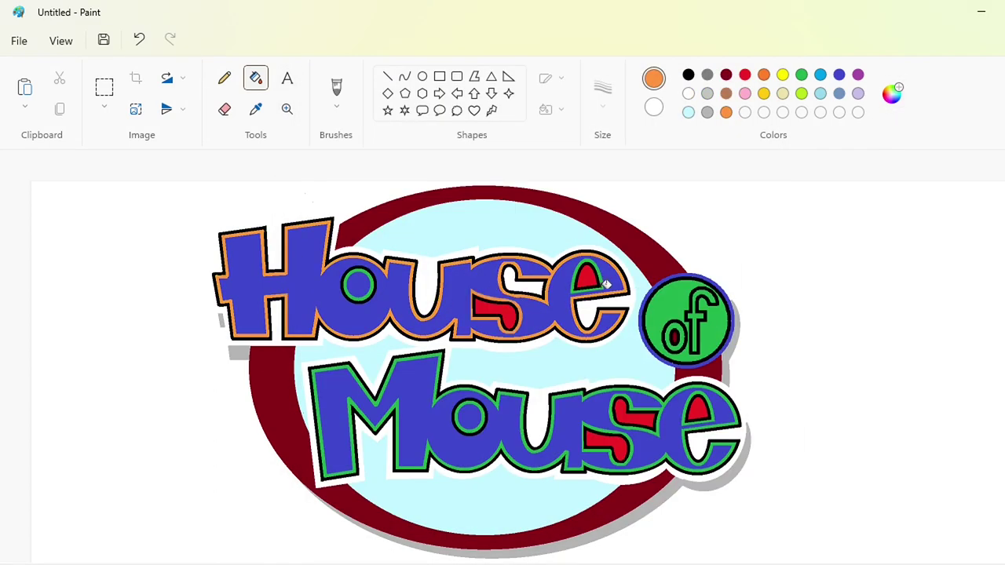
- Fill the green borders of Mouse and the rings inside both o's with the lighter orange
{"action": "left_click", "coordinate": [713, 411]}
{"action": "left_click", "coordinate": [741, 412]}
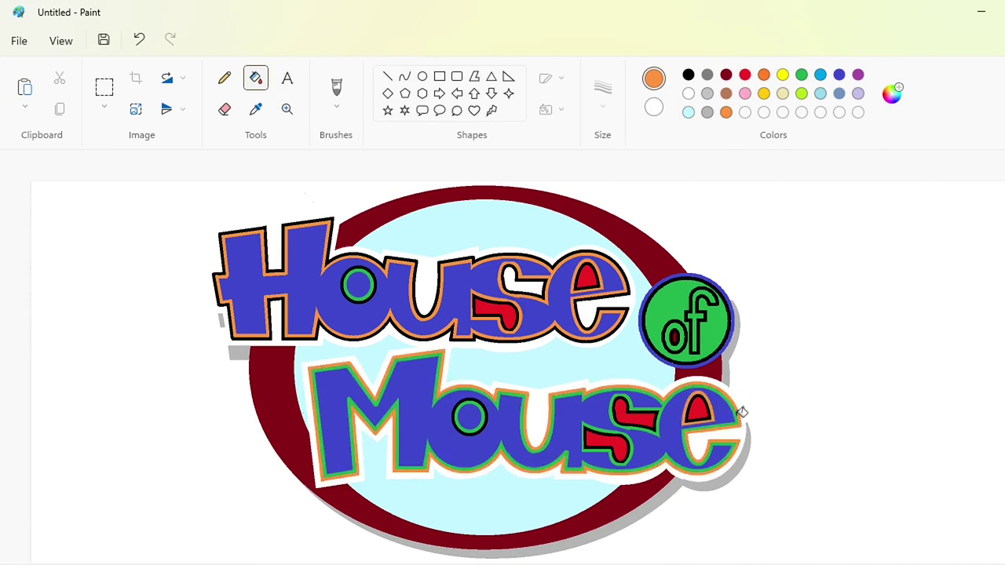
{"action": "key", "text": "ctrl+z"}
{"action": "left_click", "coordinate": [740, 414]}
{"action": "left_click", "coordinate": [632, 435]}
{"action": "left_click", "coordinate": [374, 288]}
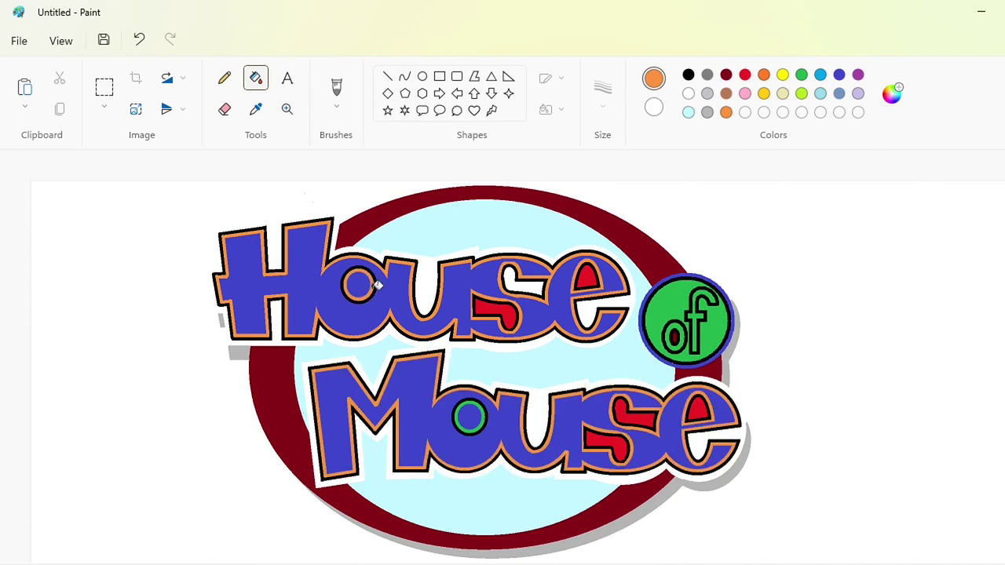
{"action": "left_click", "coordinate": [486, 404]}
- Fill the red openings of the s and e in both House and Mouse with white
{"action": "left_click", "coordinate": [688, 94]}
{"action": "left_click", "coordinate": [507, 318]}
{"action": "left_click", "coordinate": [583, 275]}
{"action": "left_click", "coordinate": [628, 437]}
{"action": "left_click", "coordinate": [697, 408]}
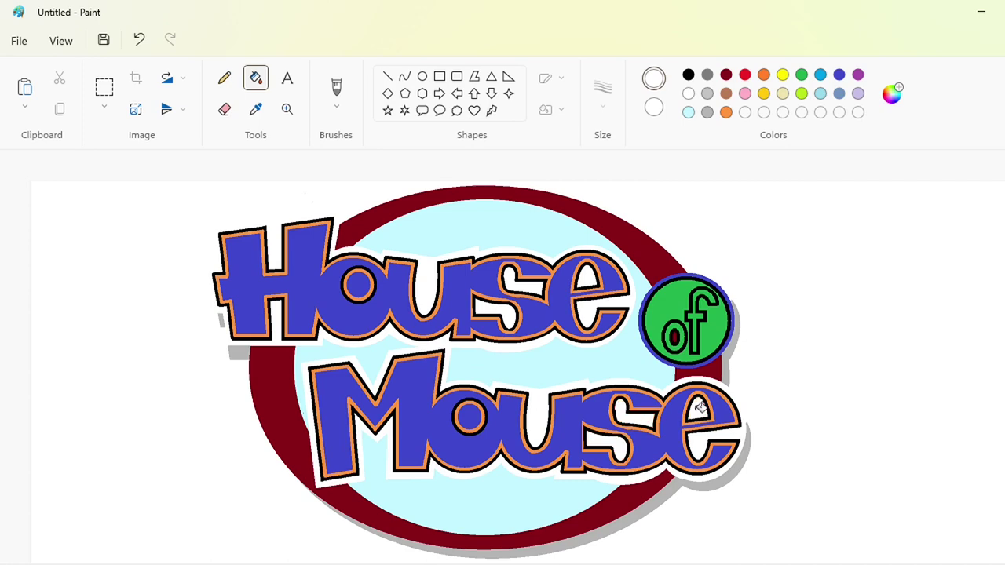
- Mix a slightly deeper pale cyan and refill the ellipse's interior above, between and below the words
{"action": "double_click", "coordinate": [687, 112]}
{"action": "left_click_drag", "start_coordinate": [424, 278], "coordinate": [426, 258]}
{"action": "left_click", "coordinate": [438, 494]}
{"action": "left_click", "coordinate": [372, 354]}
{"action": "left_click", "coordinate": [460, 505]}
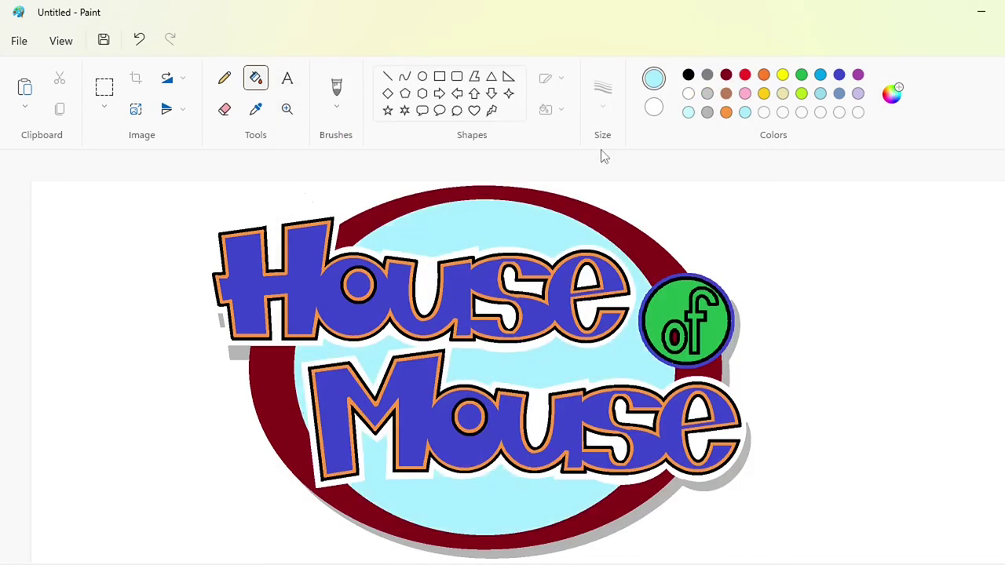
- Mix a custom dark blue and fill all sections of the dark red elliptical ring with it
{"action": "left_click", "coordinate": [820, 74]}
{"action": "left_click", "coordinate": [892, 94]}
{"action": "left_click_drag", "start_coordinate": [450, 150], "coordinate": [439, 135]}
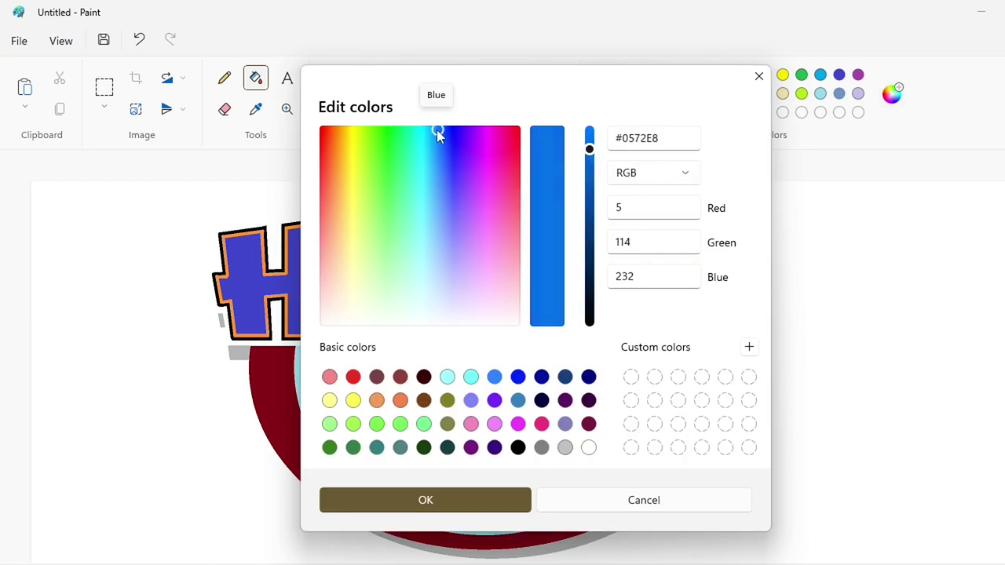
{"action": "left_click_drag", "start_coordinate": [590, 149], "coordinate": [589, 207]}
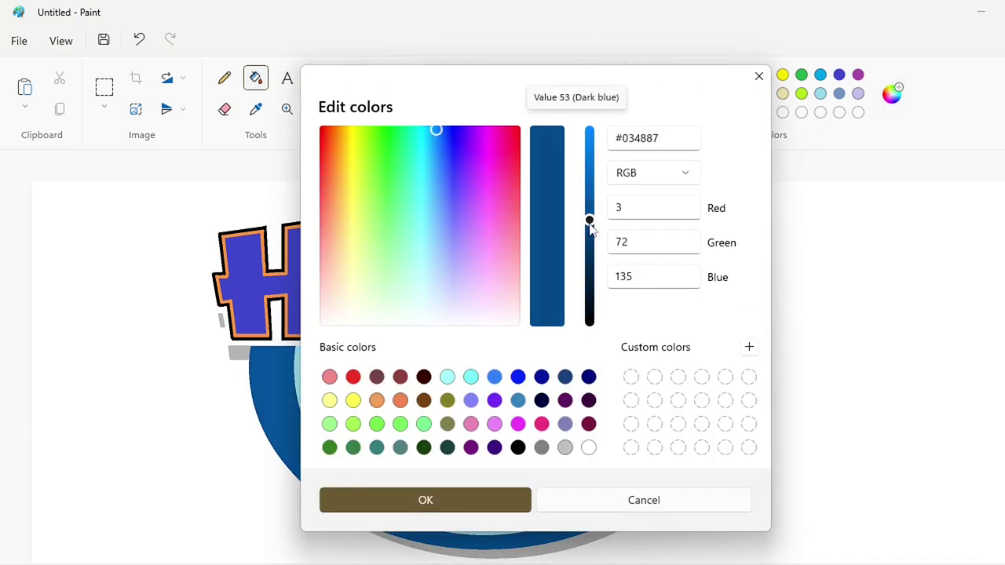
{"action": "left_click", "coordinate": [428, 500]}
{"action": "left_click", "coordinate": [280, 408]}
{"action": "left_click", "coordinate": [686, 385]}
{"action": "left_click", "coordinate": [669, 267]}
- Fill the of circle's background and outer ring with white and its inner ring with the custom dark blue
{"action": "left_click", "coordinate": [689, 95]}
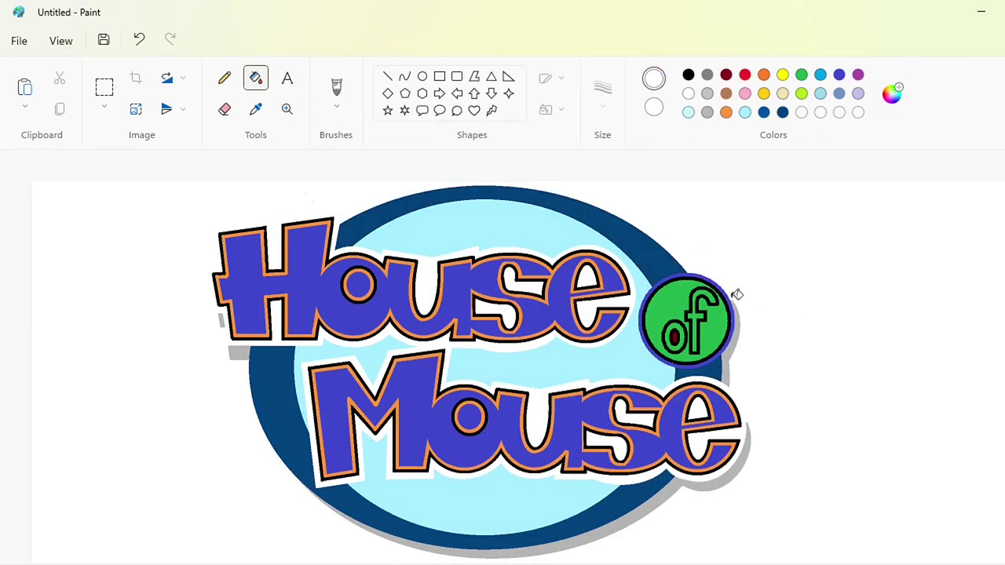
{"action": "left_click", "coordinate": [729, 301]}
{"action": "left_click", "coordinate": [716, 324]}
{"action": "left_click", "coordinate": [781, 113]}
{"action": "left_click", "coordinate": [729, 324]}
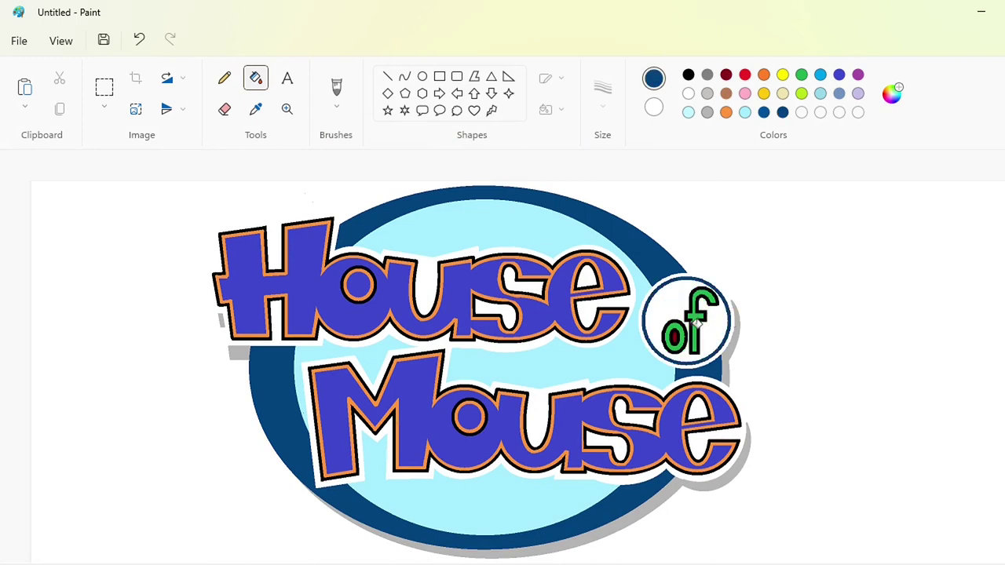
- Recolour the word of with dark blue outlines and red letters
{"action": "left_click", "coordinate": [697, 322]}
{"action": "left_click", "coordinate": [674, 343]}
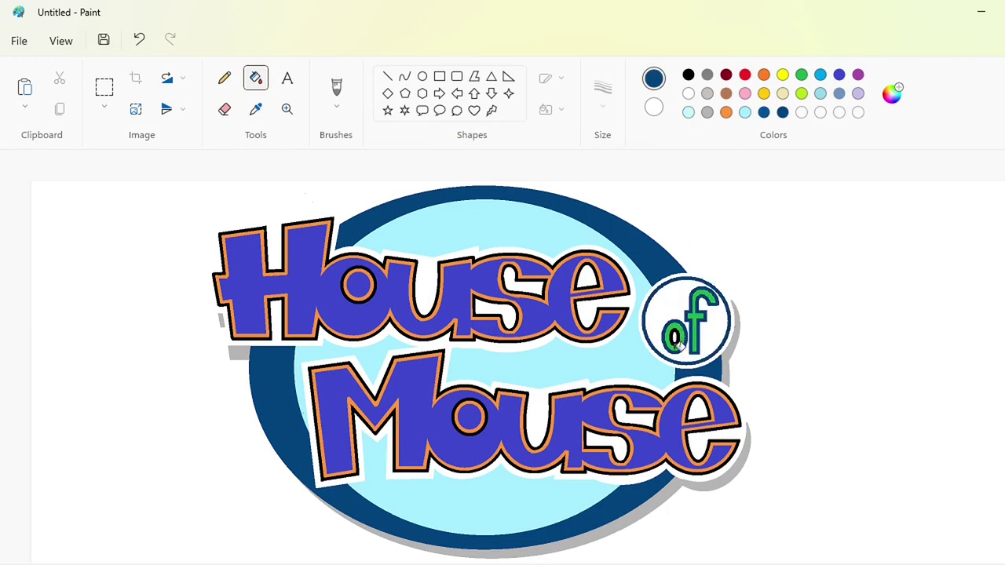
{"action": "left_click", "coordinate": [745, 74]}
{"action": "left_click", "coordinate": [697, 314]}
{"action": "left_click", "coordinate": [675, 338]}
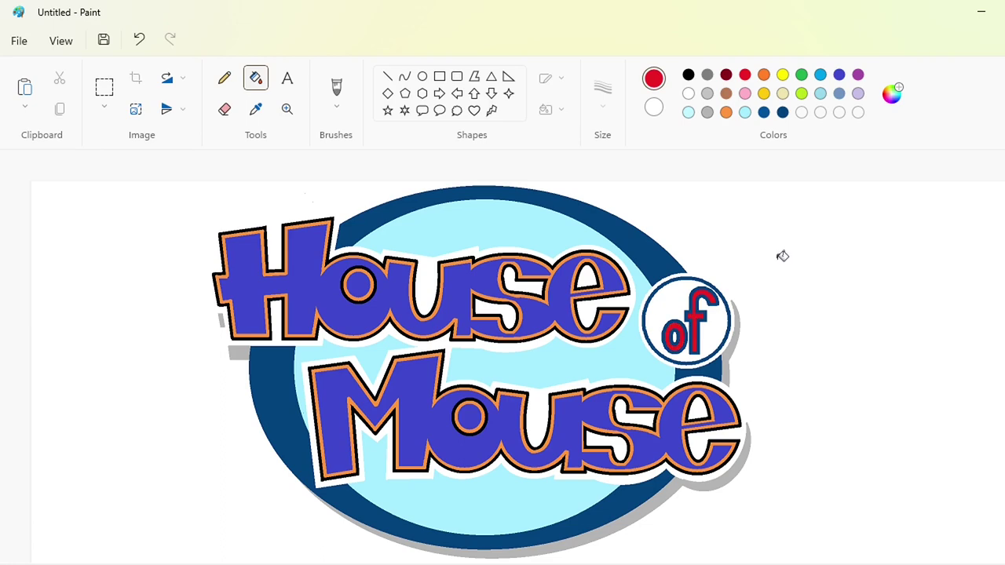
- Mix a darker custom red and fill the House lettering with it
{"action": "left_click", "coordinate": [892, 94]}
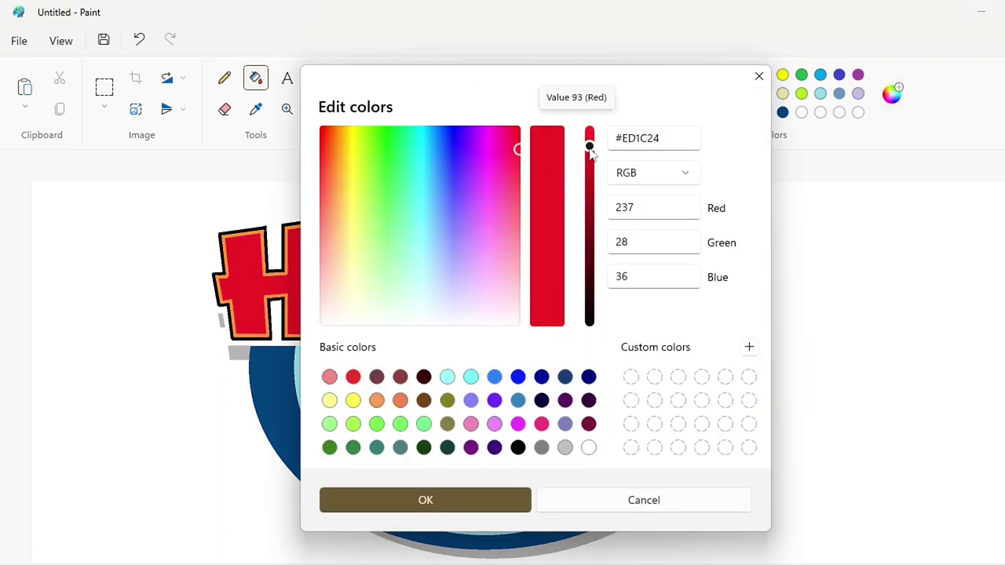
{"action": "left_click_drag", "start_coordinate": [588, 139], "coordinate": [588, 171]}
{"action": "left_click", "coordinate": [439, 513]}
{"action": "left_click", "coordinate": [695, 323]}
{"action": "left_click", "coordinate": [562, 302]}
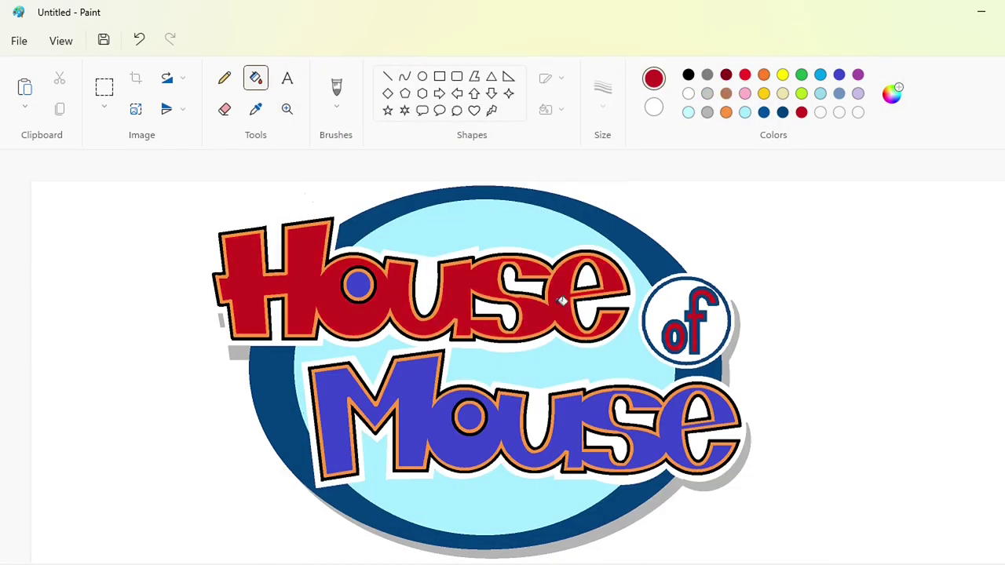
- Fill the House and Mouse lettering with standard red and the centres of both o's with white
{"action": "left_click", "coordinate": [745, 76]}
{"action": "left_click", "coordinate": [563, 298]}
{"action": "left_click", "coordinate": [470, 445]}
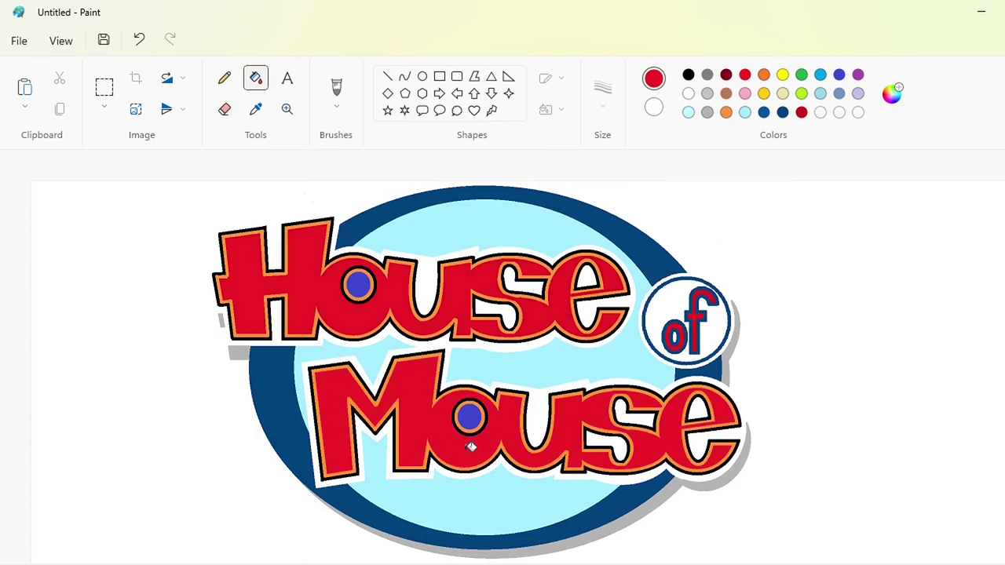
{"action": "left_click", "coordinate": [688, 94]}
{"action": "left_click", "coordinate": [358, 285]}
{"action": "left_click", "coordinate": [469, 416]}
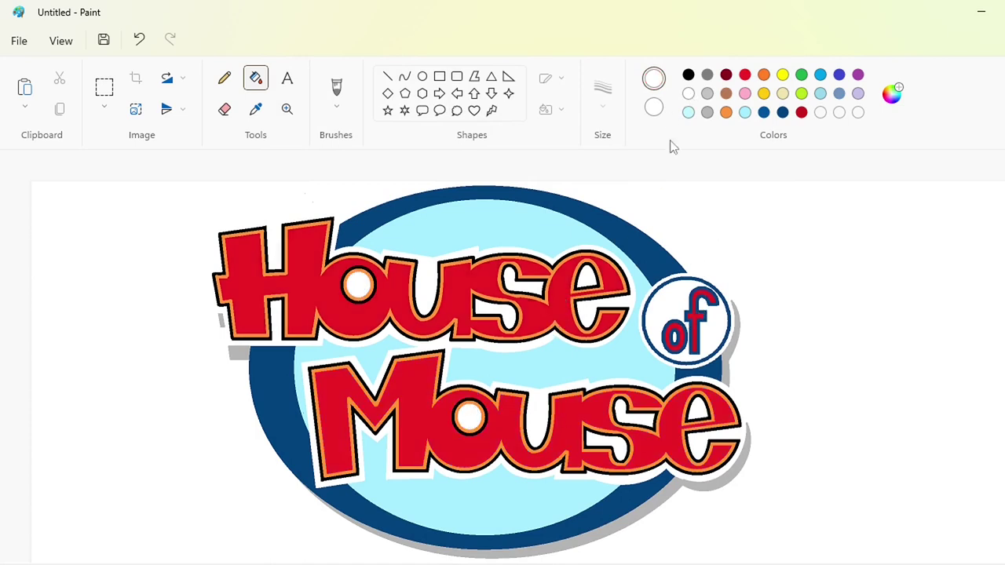
- Recolour the black outlines of House and Mouse with the custom dark blue
{"action": "left_click", "coordinate": [782, 112]}
{"action": "left_click", "coordinate": [449, 267]}
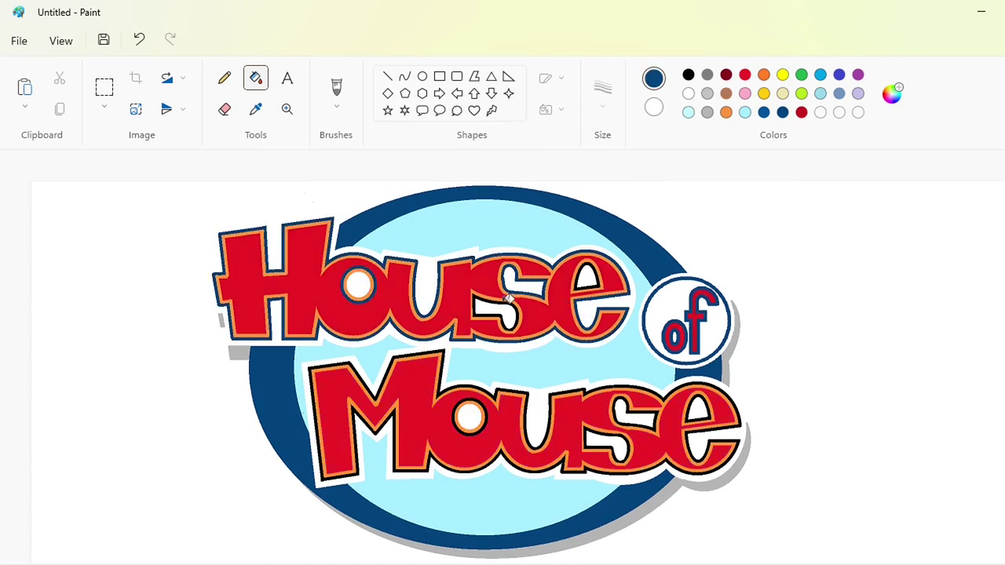
{"action": "left_click", "coordinate": [741, 409]}
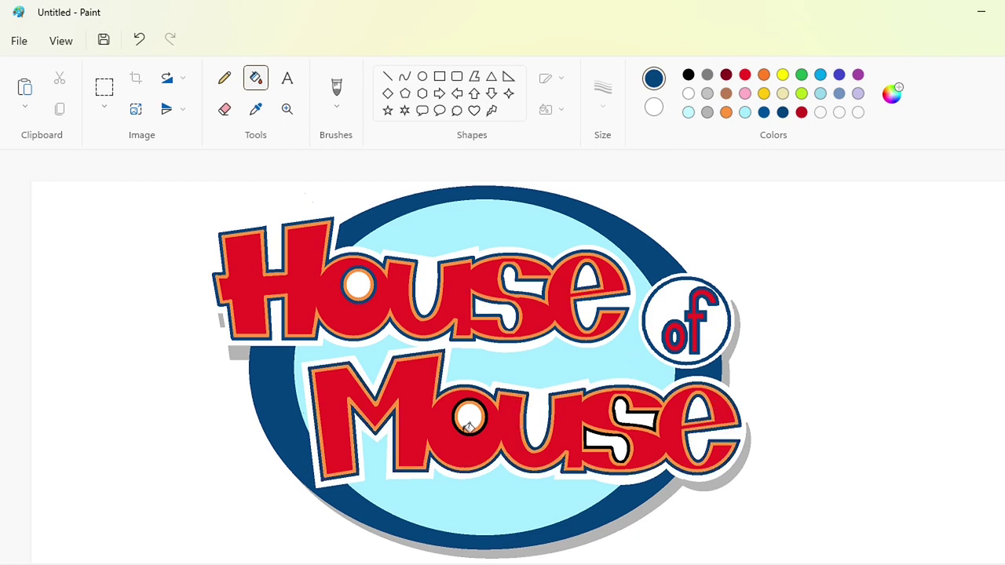
{"action": "left_click", "coordinate": [616, 445]}
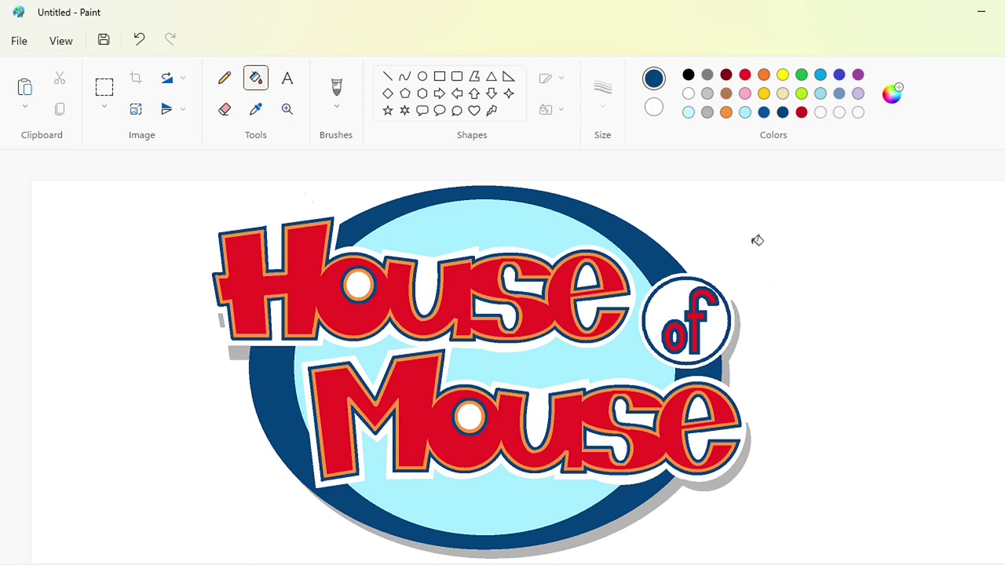
{"action": "left_click", "coordinate": [764, 74]}
{"action": "left_click", "coordinate": [323, 264]}
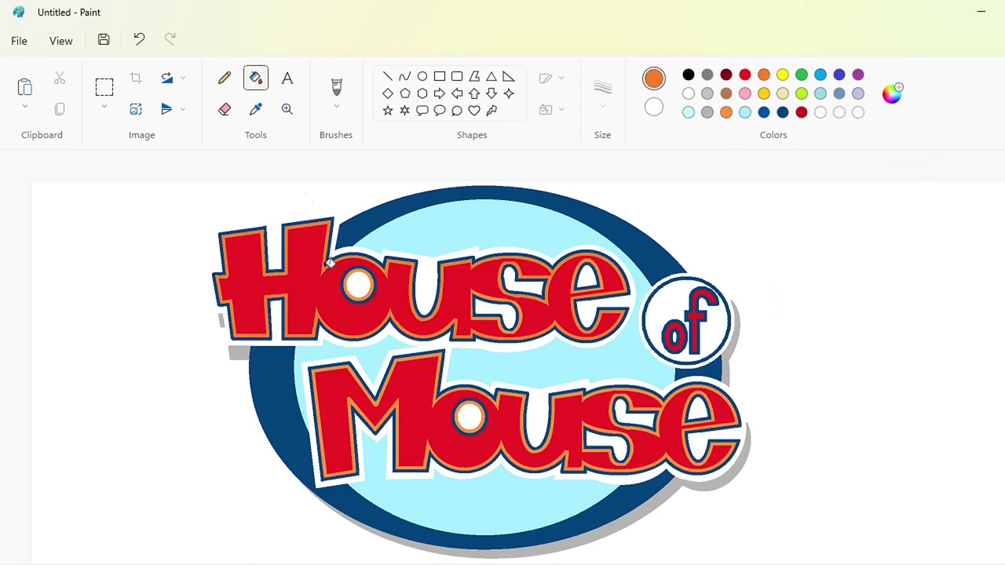
{"action": "key", "text": "ctrl+z"}
- Fill the borders of House and Mouse with gold, including the inner border of House's e and its o ring
{"action": "left_click", "coordinate": [764, 93]}
{"action": "left_click", "coordinate": [326, 265]}
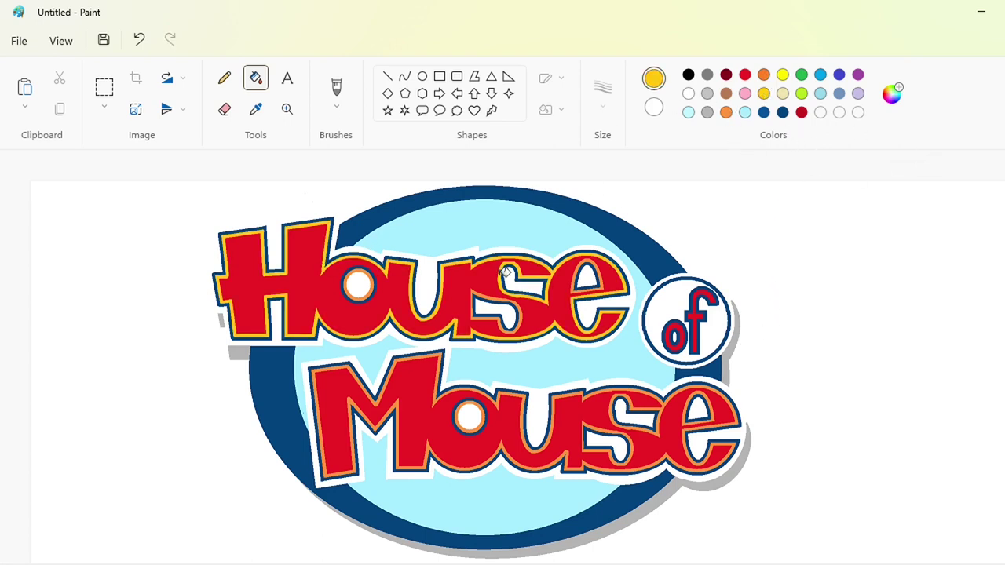
{"action": "left_click", "coordinate": [401, 408]}
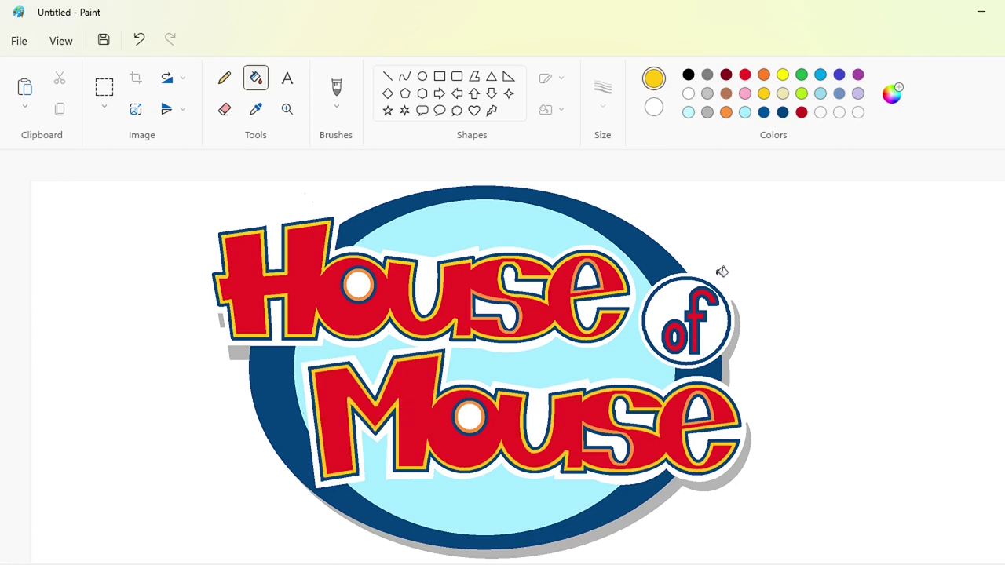
{"action": "left_click", "coordinate": [576, 287]}
{"action": "key", "text": "ctrl+z"}
{"action": "left_click", "coordinate": [574, 288]}
{"action": "left_click", "coordinate": [372, 291]}
{"action": "left_click", "coordinate": [688, 93]}
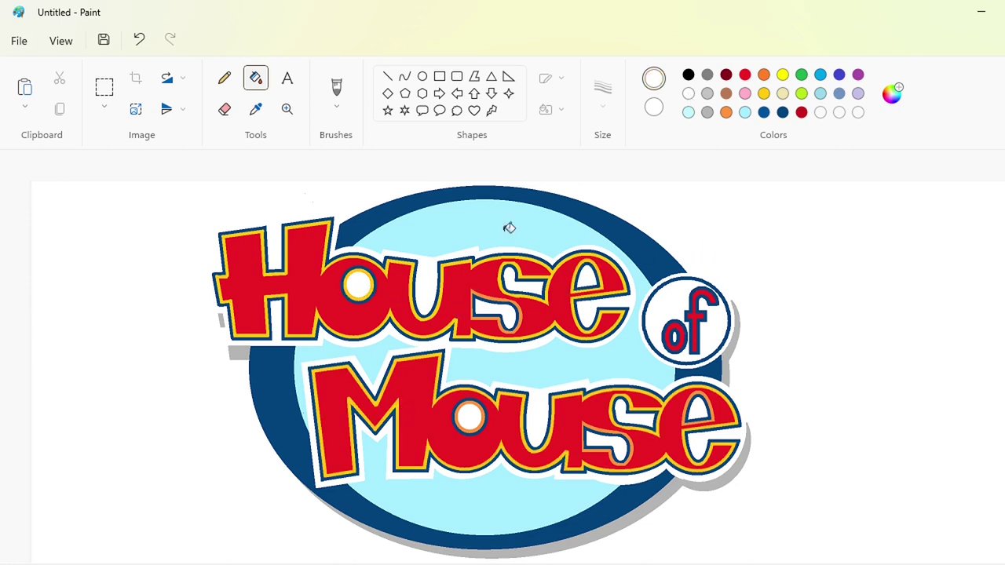
{"action": "left_click", "coordinate": [347, 288]}
{"action": "left_click", "coordinate": [460, 426]}
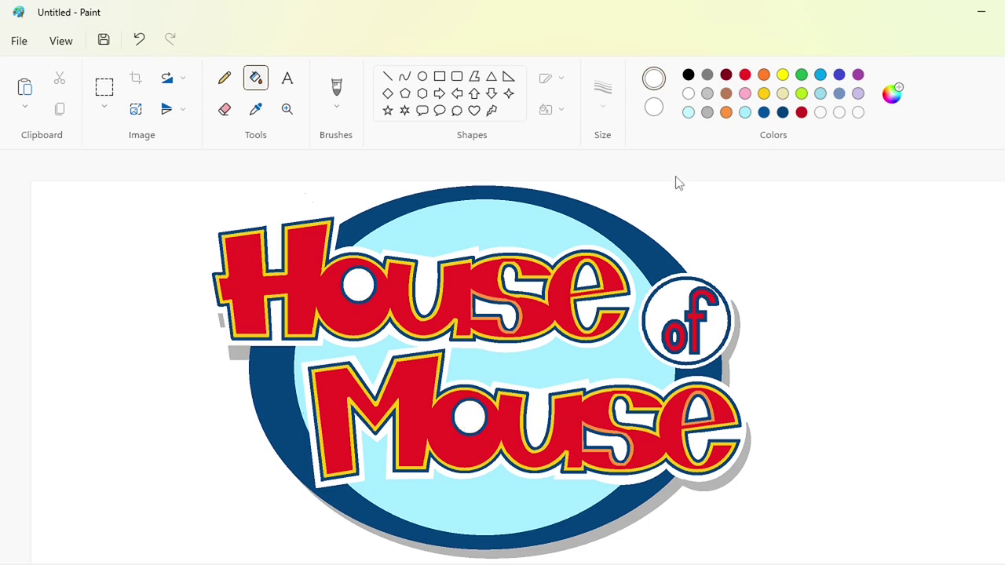
{"action": "left_click", "coordinate": [764, 93]}
{"action": "left_click", "coordinate": [716, 407]}
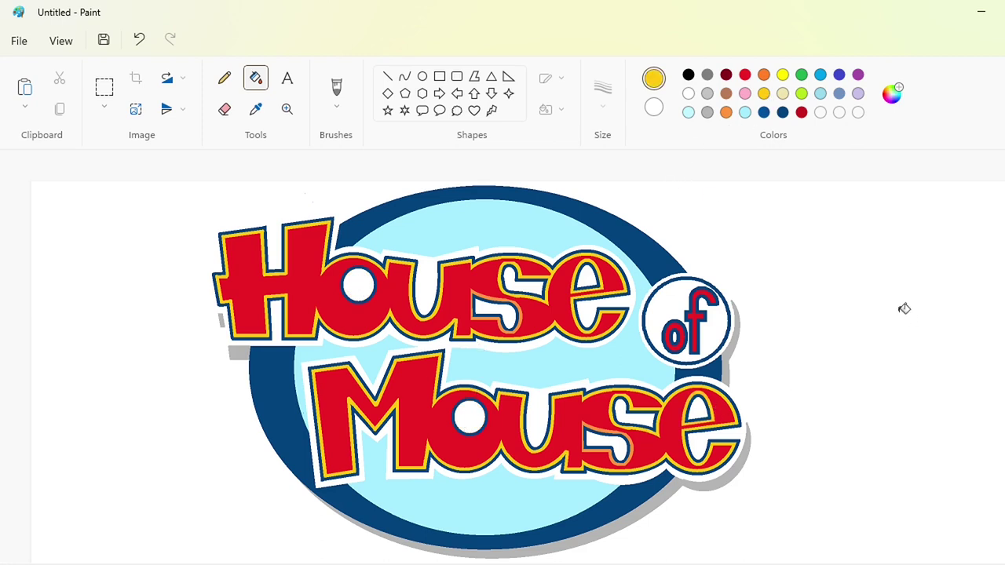
{"action": "key", "text": "ctrl+z"}
{"action": "key", "text": "ctrl+z"}
{"action": "key", "text": "ctrl+z"}
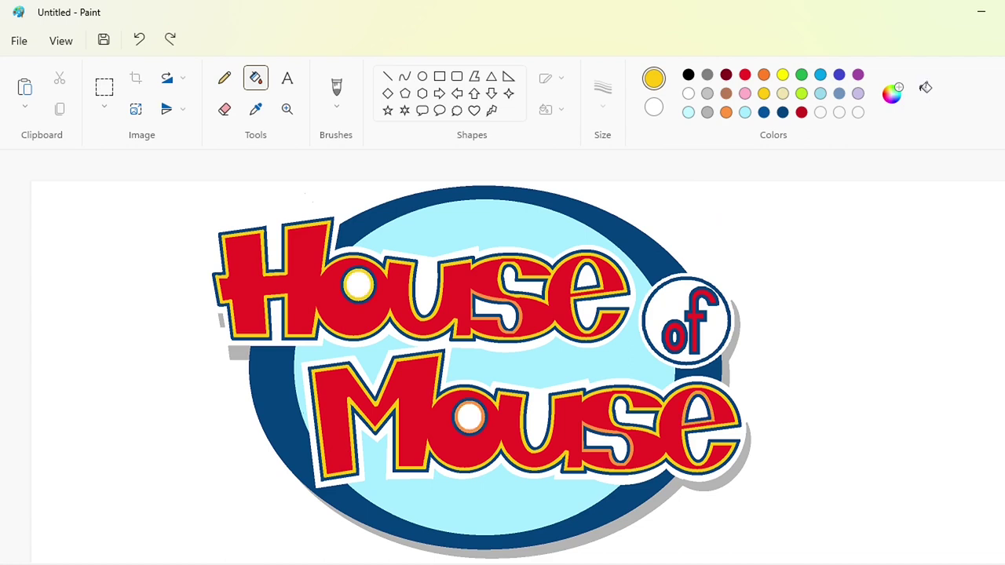
- Fill the inner ring of each large o with dark red and the ring around it with gold
{"action": "left_click", "coordinate": [726, 75]}
{"action": "left_click", "coordinate": [363, 272]}
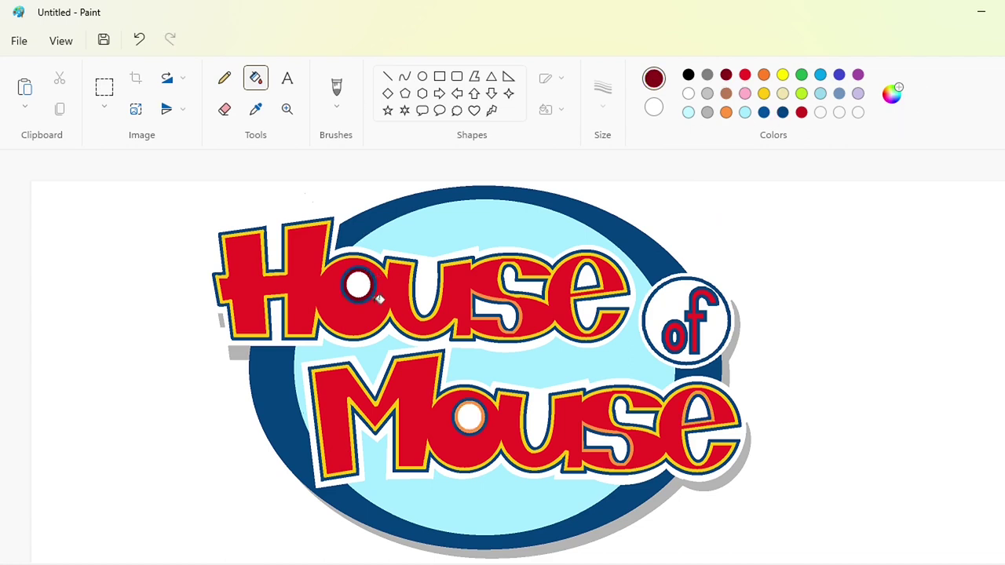
{"action": "left_click", "coordinate": [461, 404]}
{"action": "left_click", "coordinate": [764, 94]}
{"action": "left_click", "coordinate": [343, 286]}
{"action": "left_click", "coordinate": [457, 416]}
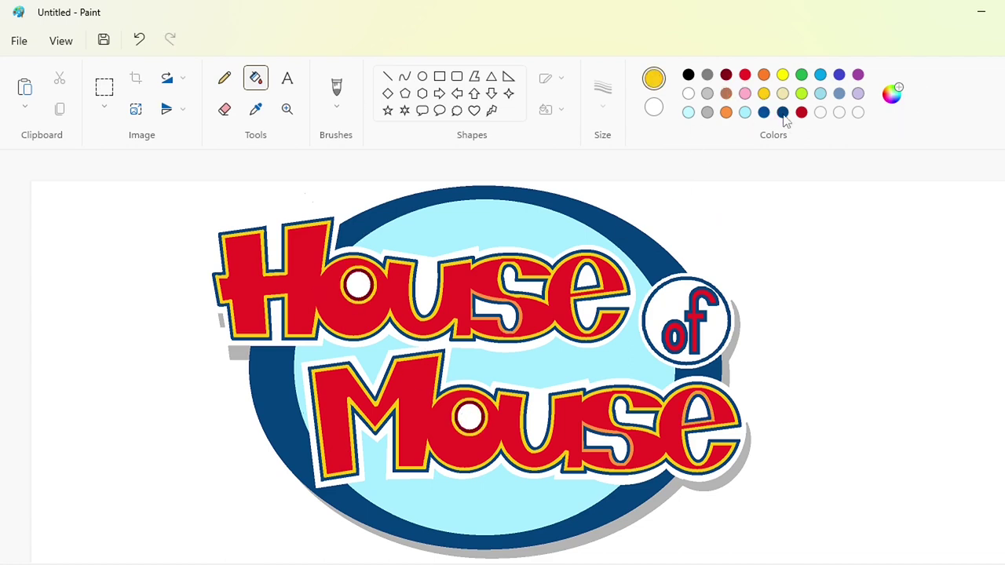
- Fill the dark red inner rings of both large o's with the custom dark blue
{"action": "left_click", "coordinate": [782, 113]}
{"action": "left_click", "coordinate": [375, 285]}
{"action": "key", "text": "ctrl+z"}
{"action": "left_click", "coordinate": [357, 299]}
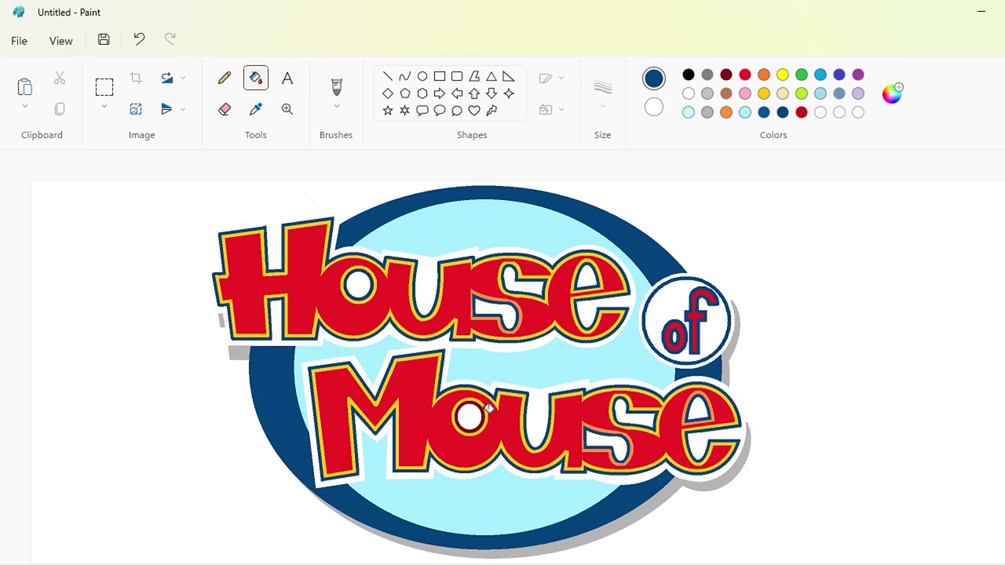
{"action": "left_click", "coordinate": [483, 412]}
- Fill the remaining orange inner borders of Mouse's e and both s letters with gold
{"action": "left_click", "coordinate": [764, 93]}
{"action": "left_click", "coordinate": [713, 405]}
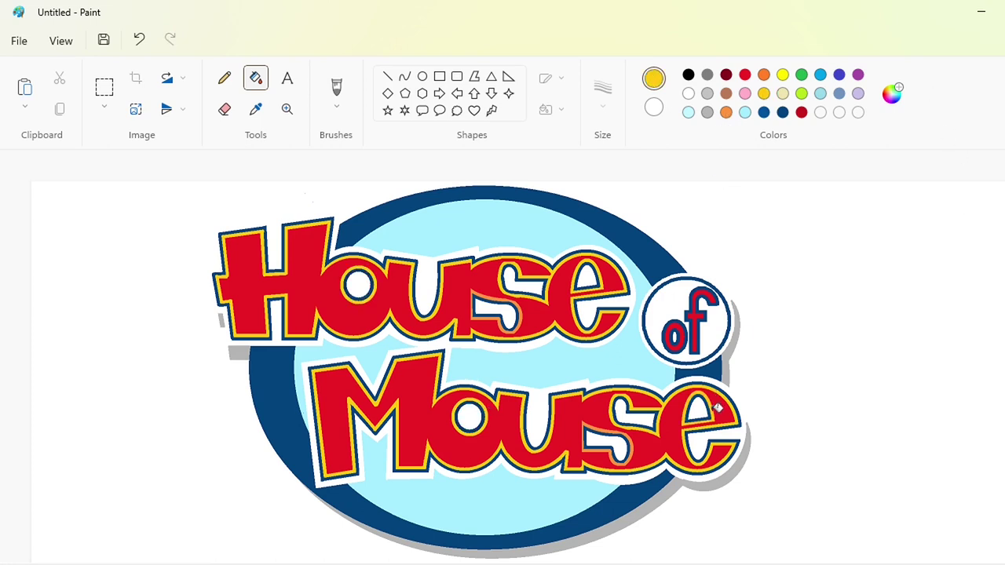
{"action": "left_click", "coordinate": [633, 444]}
{"action": "left_click", "coordinate": [524, 311]}
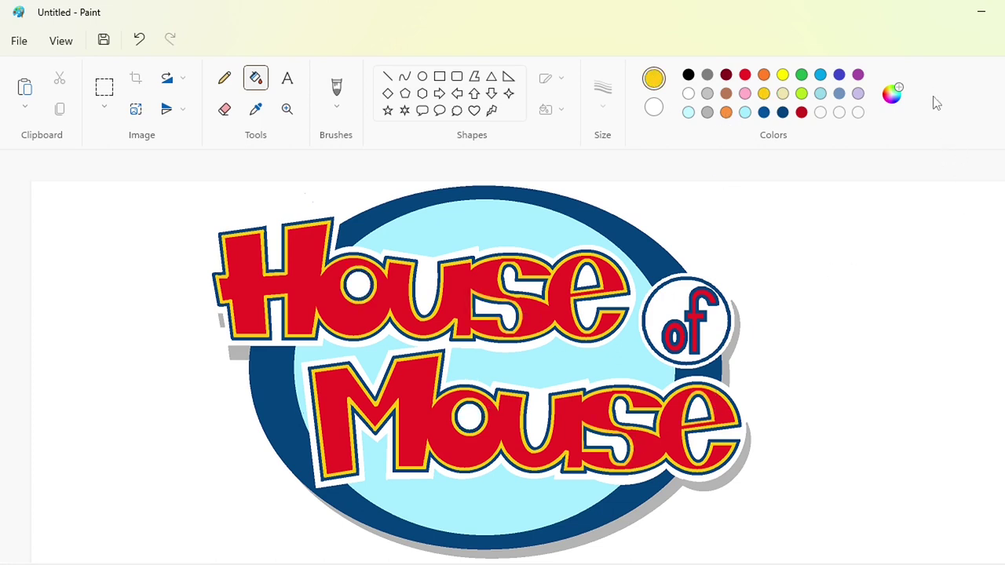